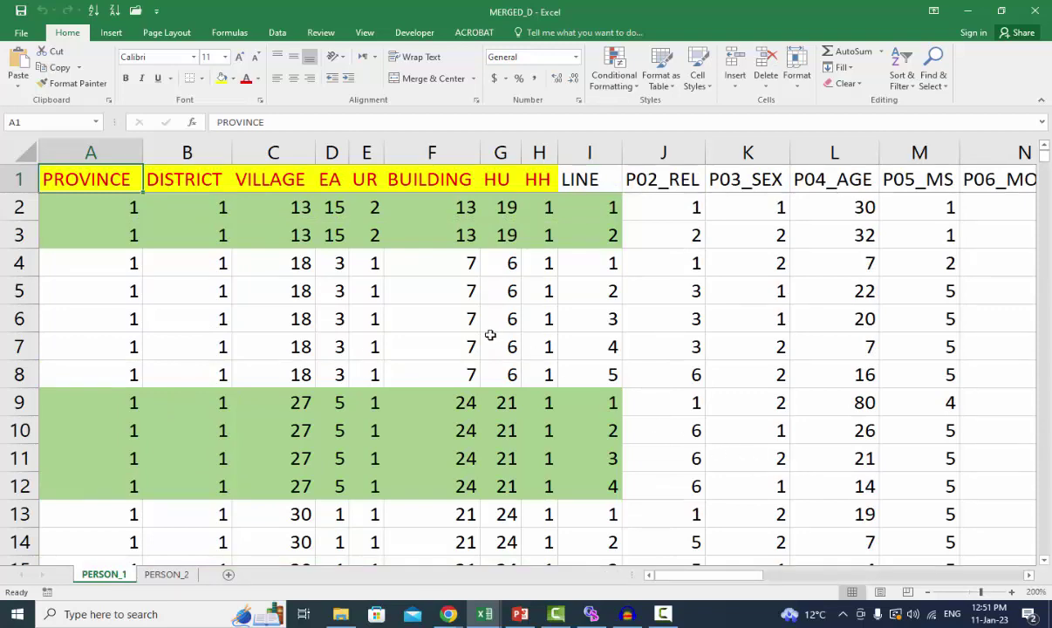
Examine the household member records in the PERSON_1 and PERSON_2 worksheets of the MERGED_D workbook
scroll(409, 305, "down", 4)
scroll(408, 305, "down", 4)
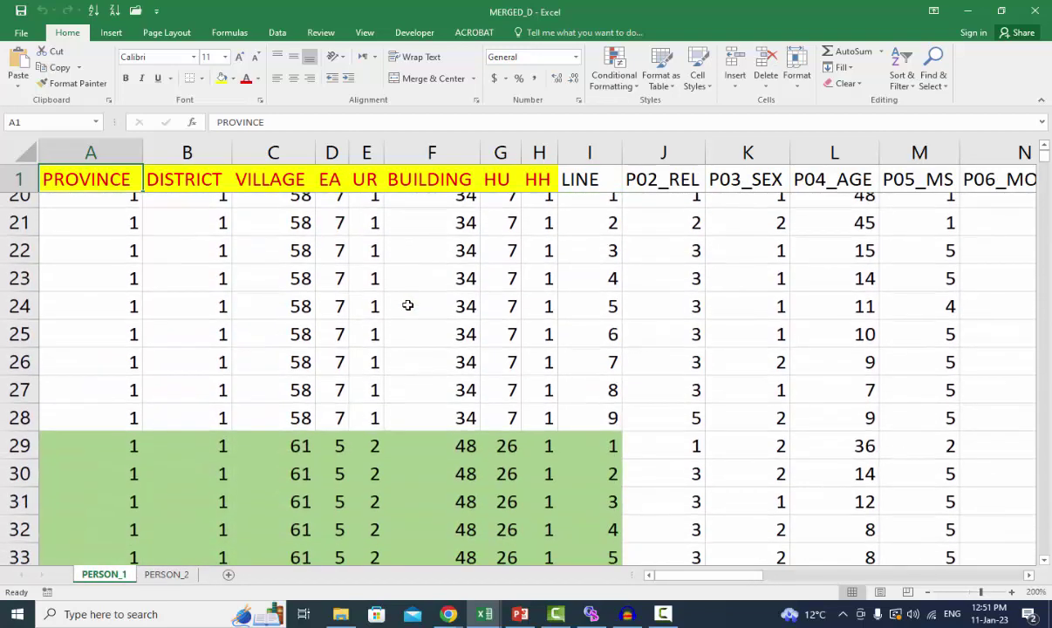
left_click(171, 577)
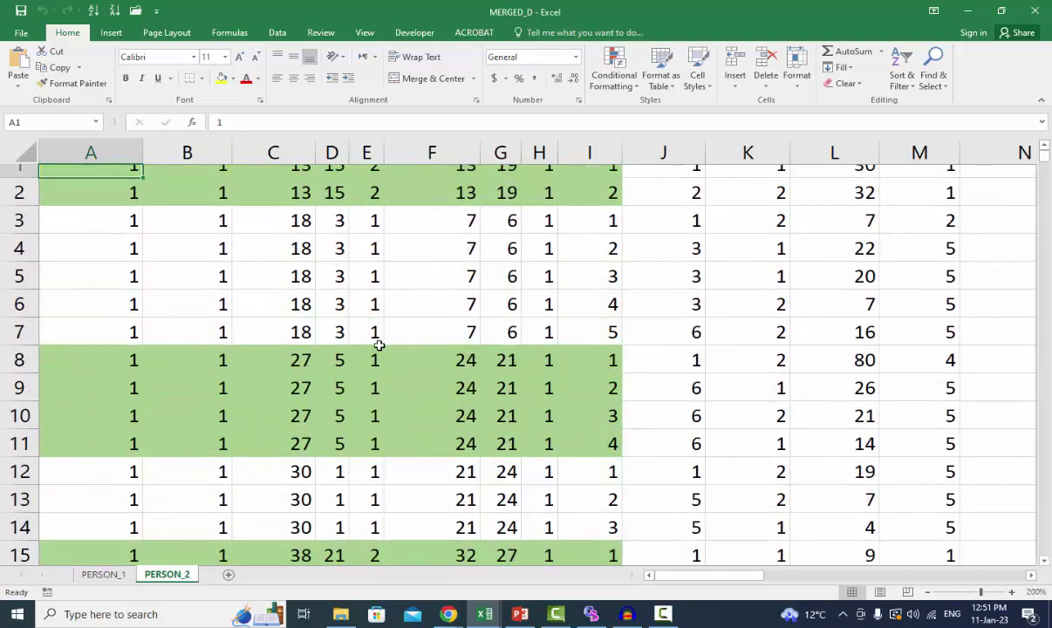
scroll(376, 342, "down", 6)
scroll(379, 347, "down", 4)
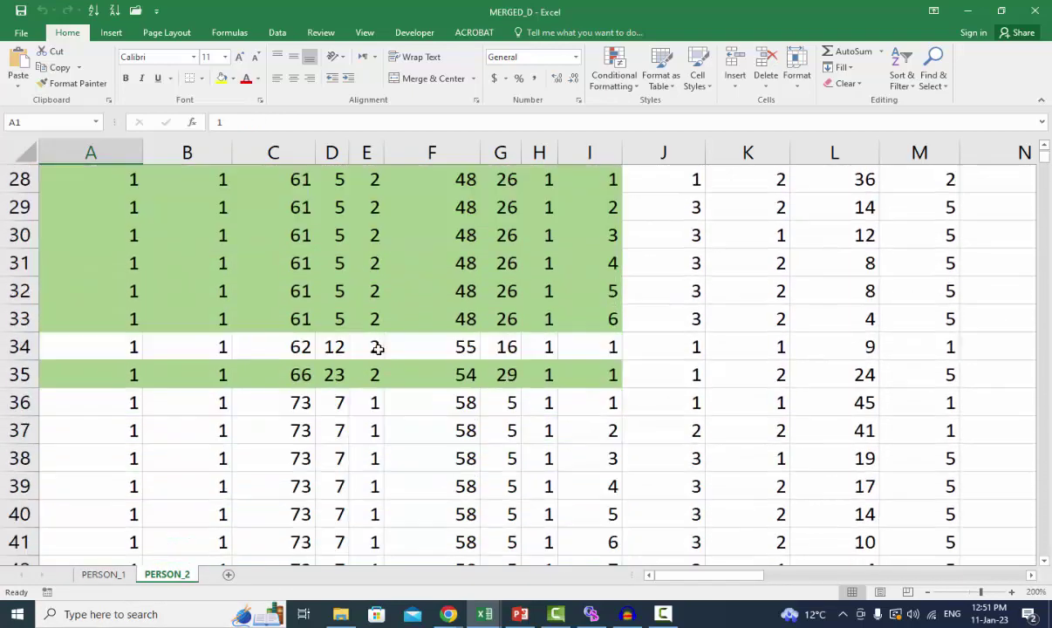
scroll(377, 349, "up", 10)
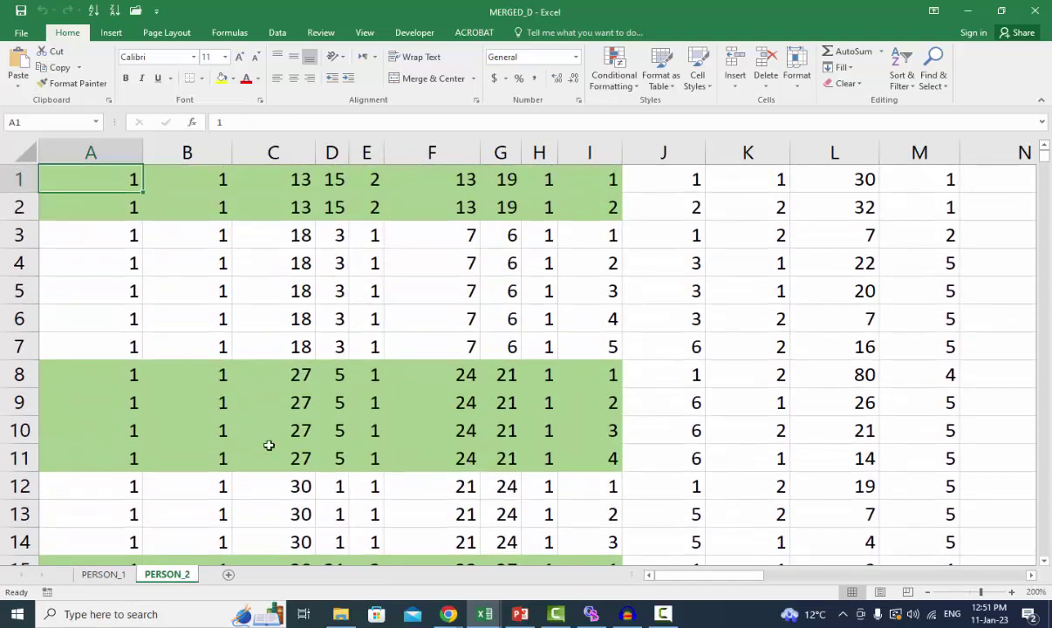
Compare row 1 of PERSON_1 with row 1 of PERSON_2 to check for variable names
left_click(96, 574)
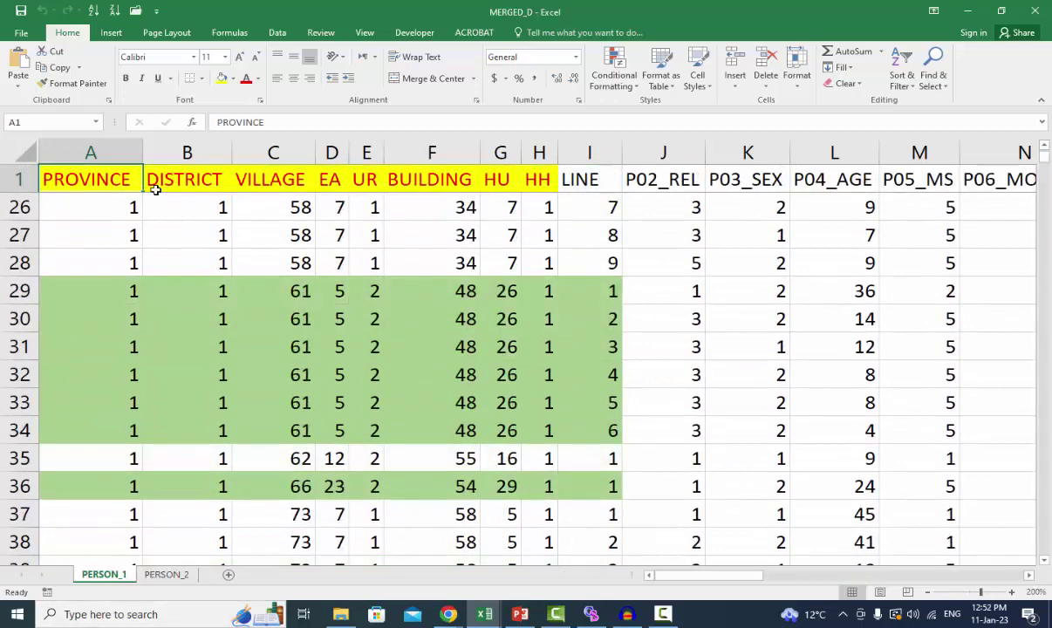
left_click(16, 179)
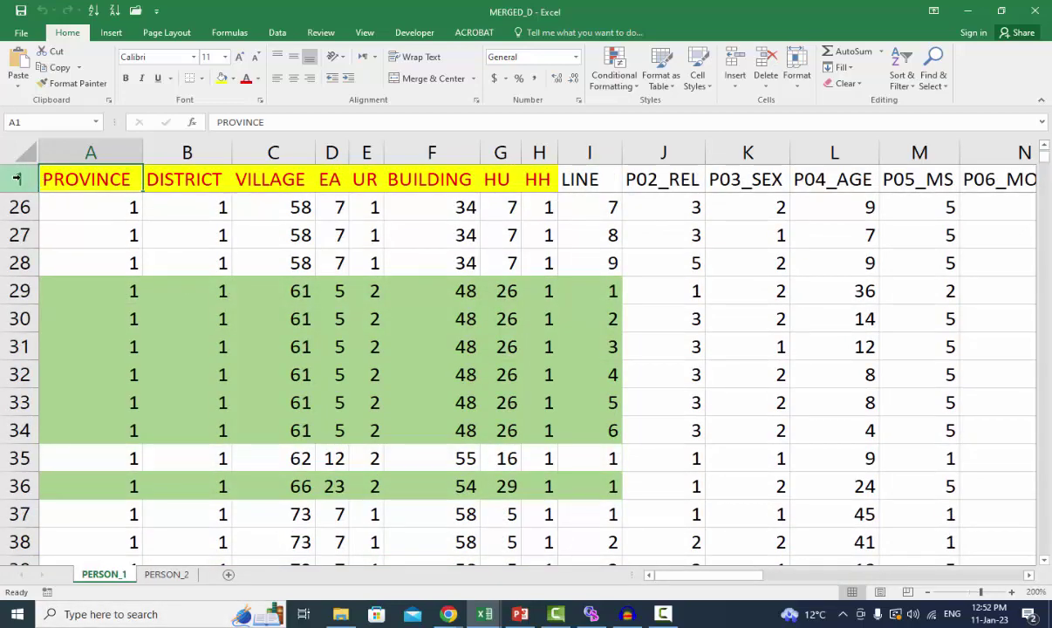
left_click(166, 574)
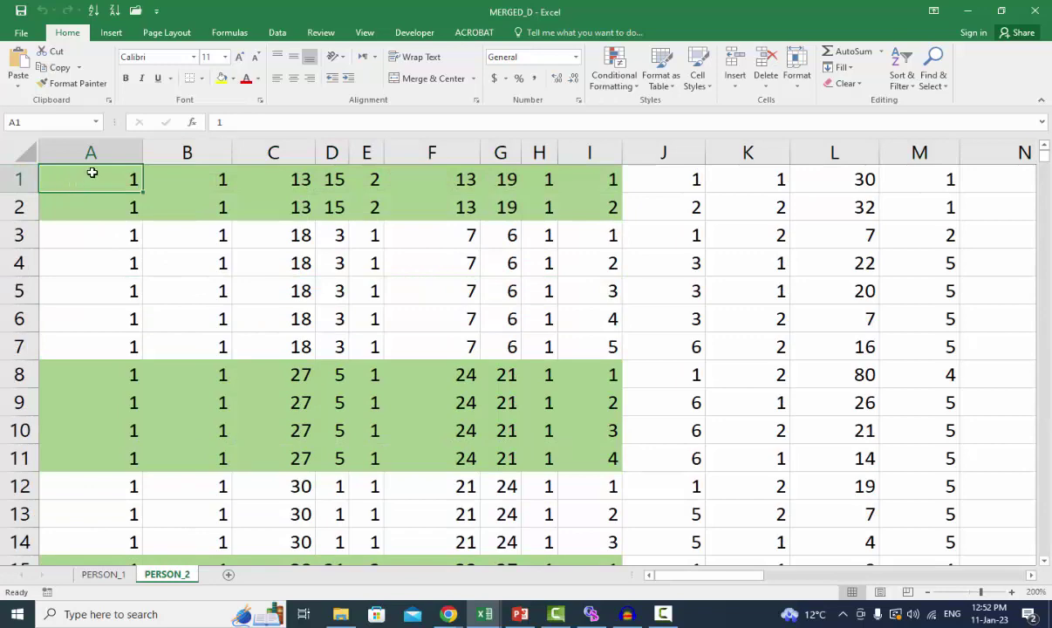
left_click(18, 178)
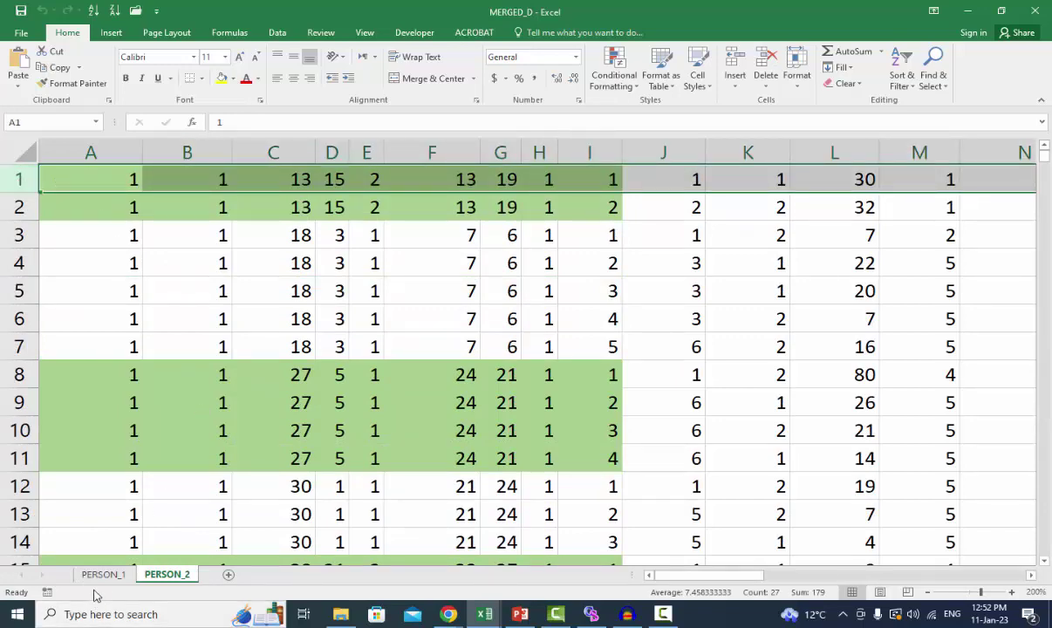
left_click(104, 575)
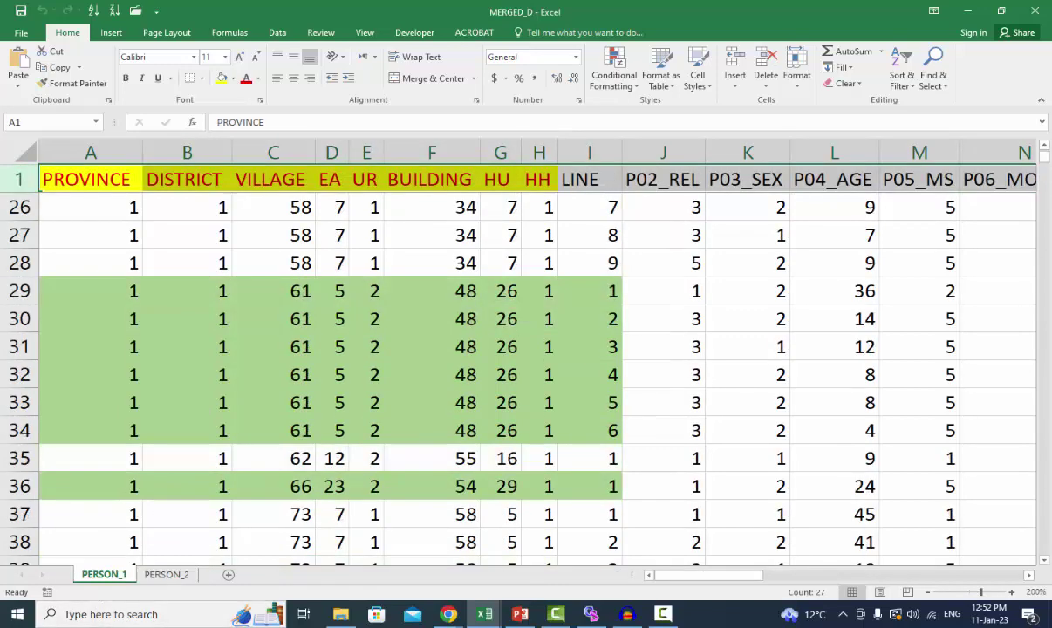
Highlight the identifier columns starting at PROVINCE in PERSON_1 and the matching columns in PERSON_2
left_click_drag(80, 150, 499, 159)
left_click(167, 575)
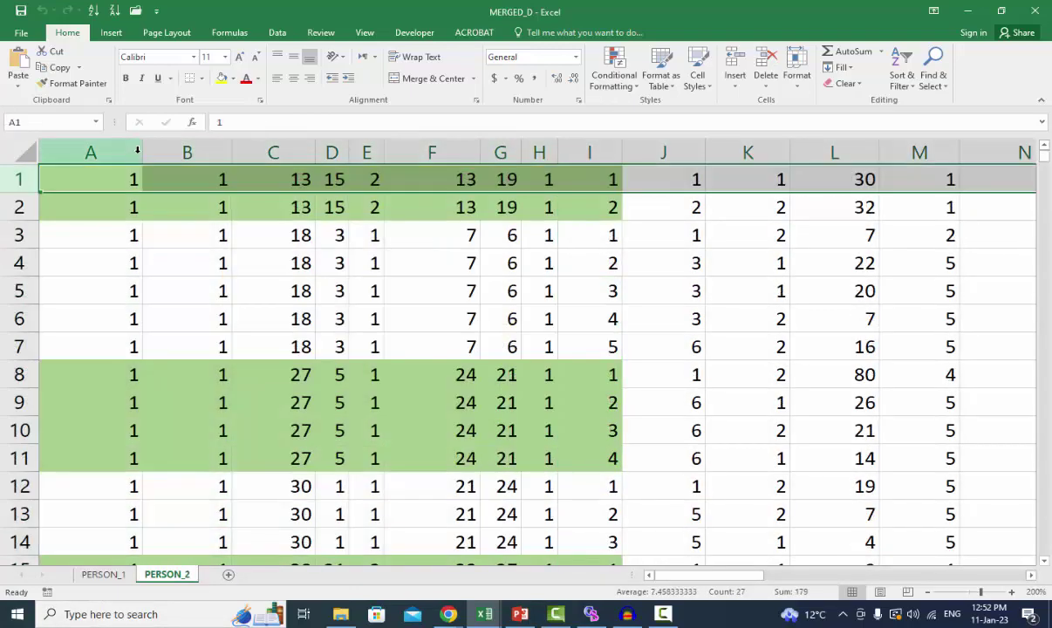
left_click_drag(108, 154, 546, 157)
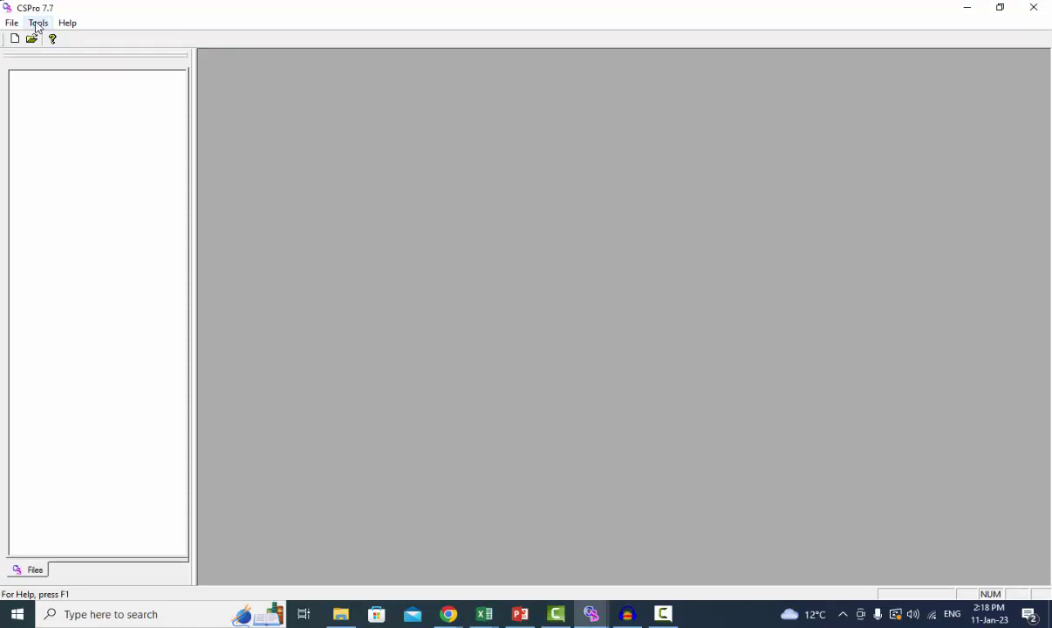
Switch to CSPro and open the Excel to CSPro tool's option for creating a dictionary from an Excel file
left_click(37, 24)
left_click(70, 281)
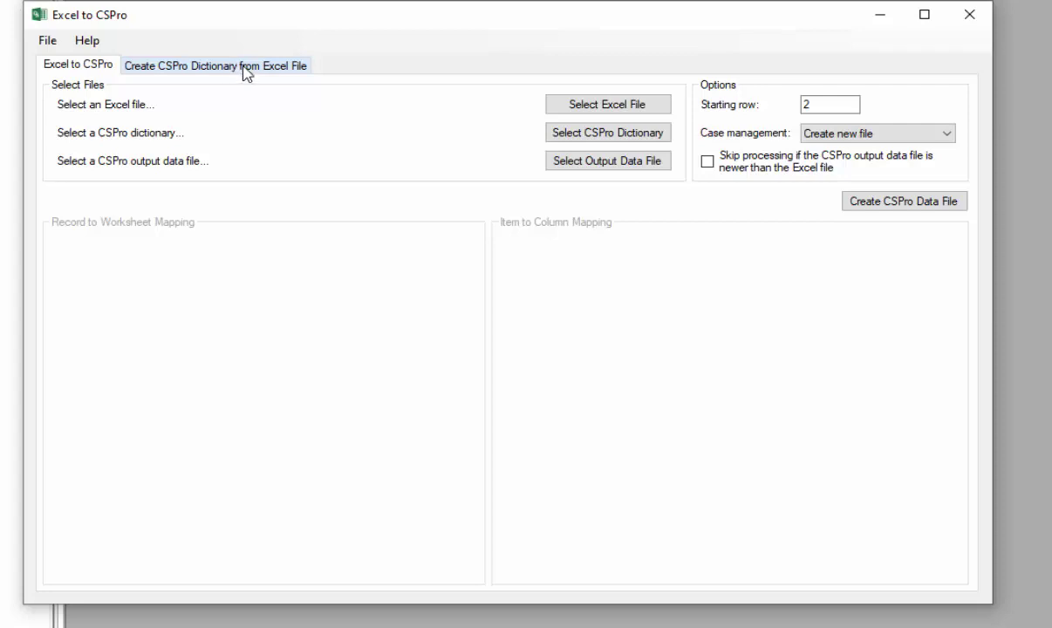
left_click(244, 70)
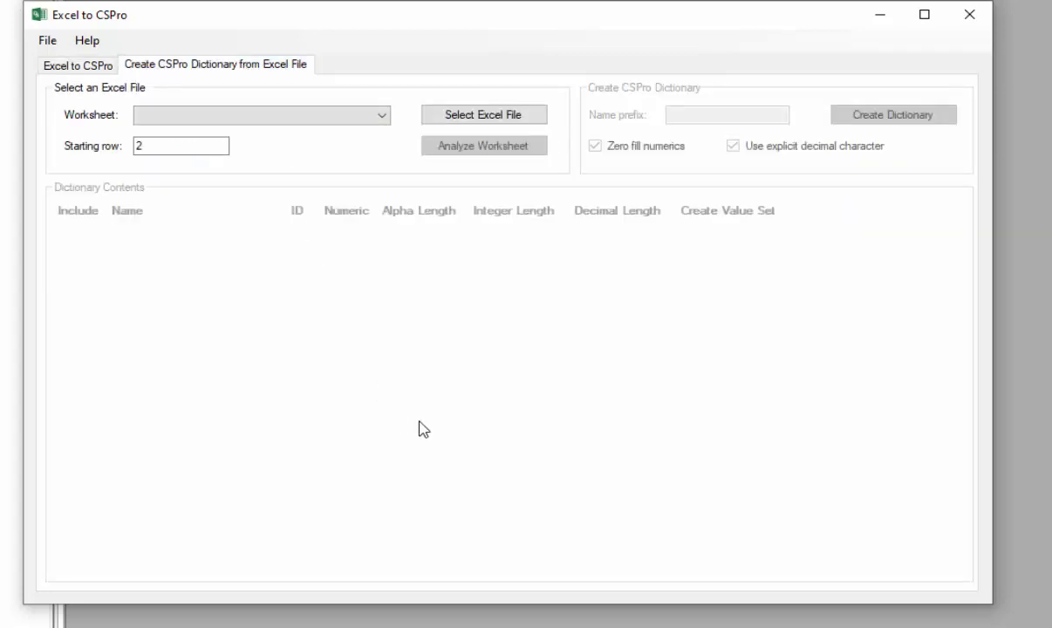
Load the MERGED_D workbook from the 103_HH\export folder as the source Excel file
left_click(498, 118)
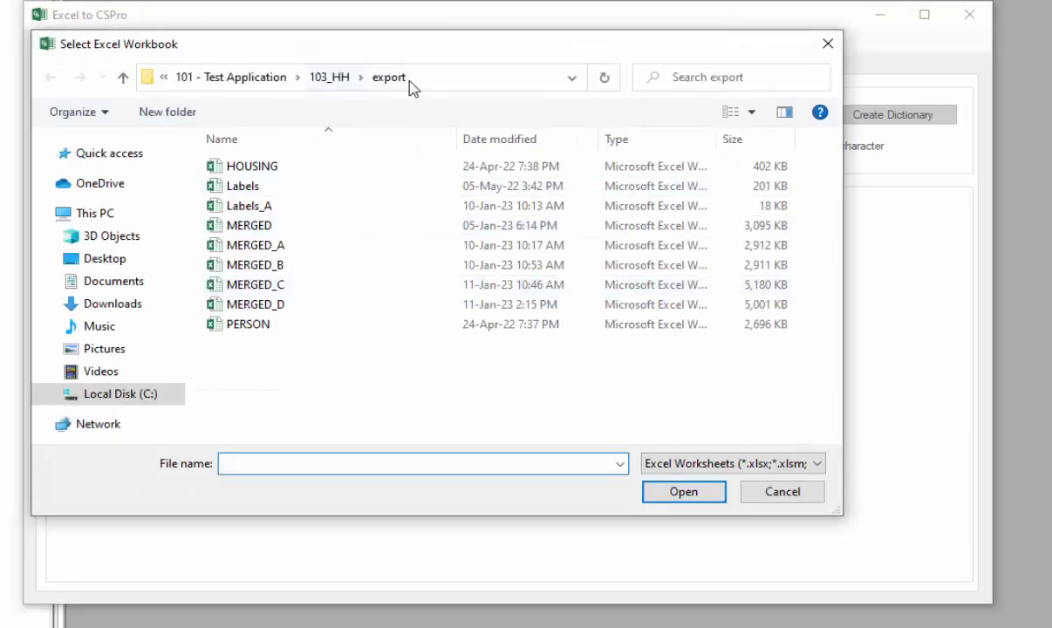
left_click(412, 79)
left_click(512, 78)
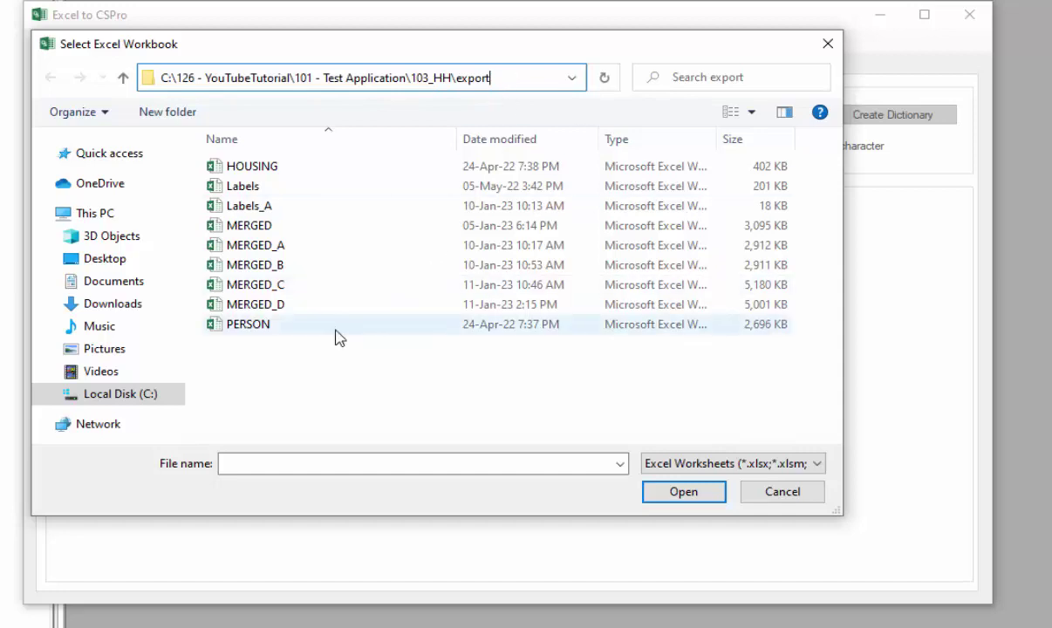
left_click(276, 309)
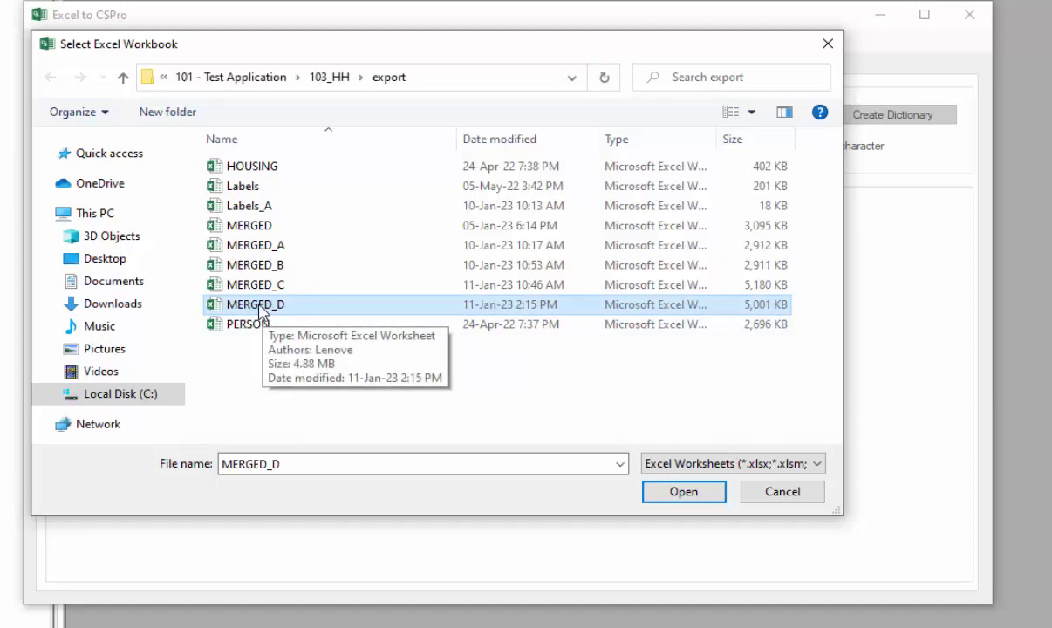
left_click(685, 494)
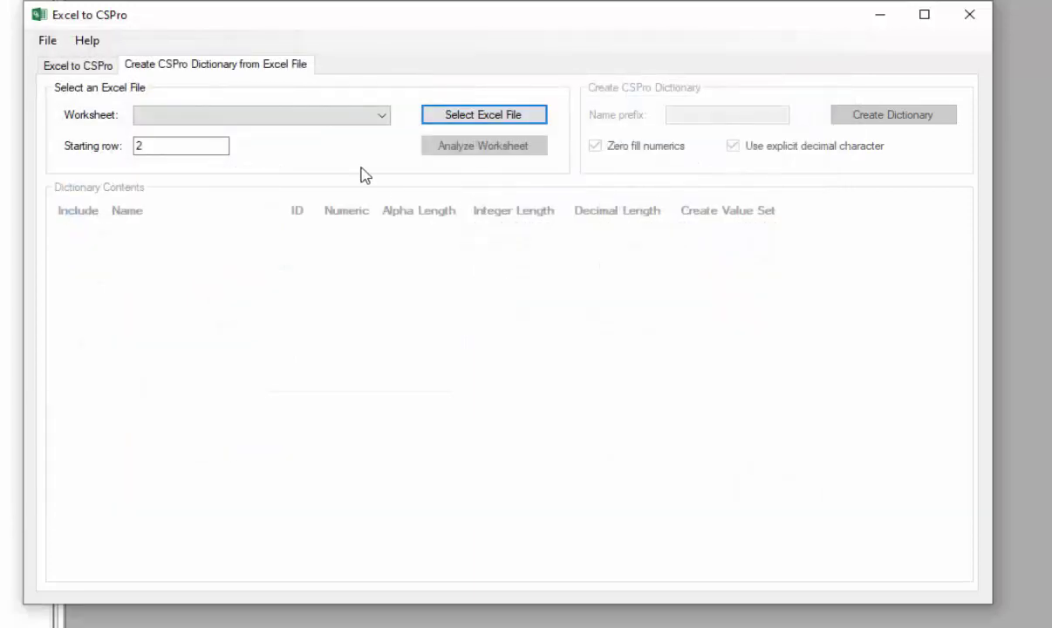
Analyze the PERSON_2 worksheet with the starting row set to 1
left_click(385, 120)
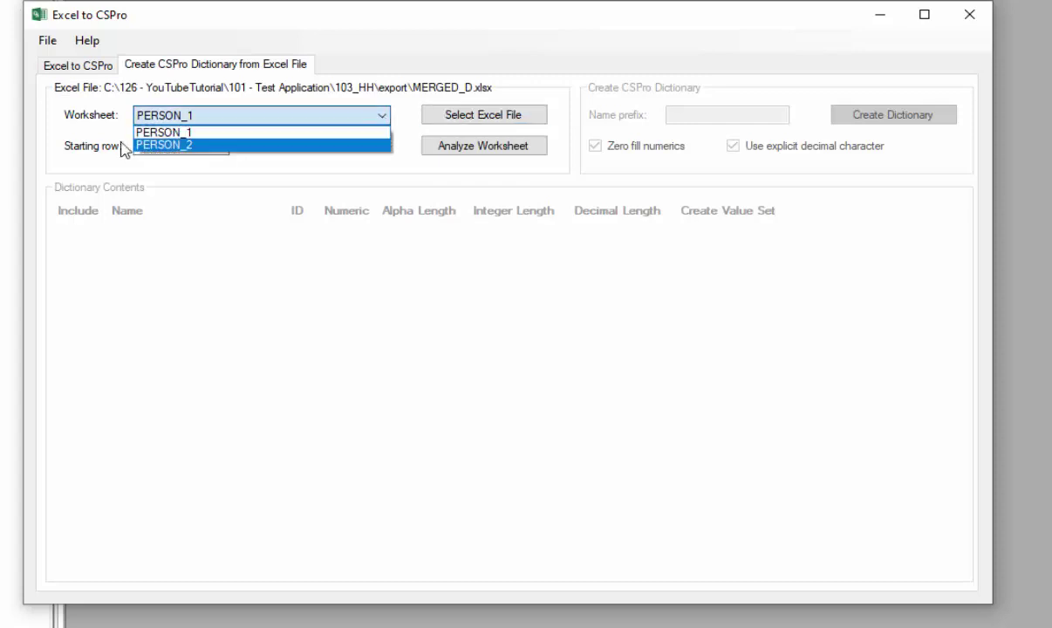
left_click(150, 145)
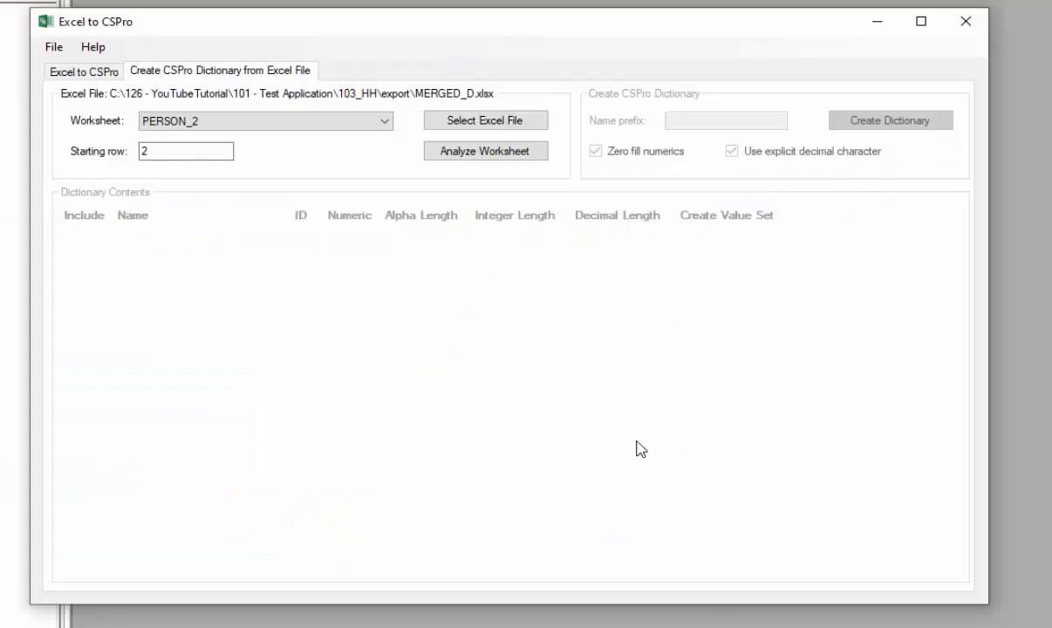
left_click(663, 614)
double_click(196, 151)
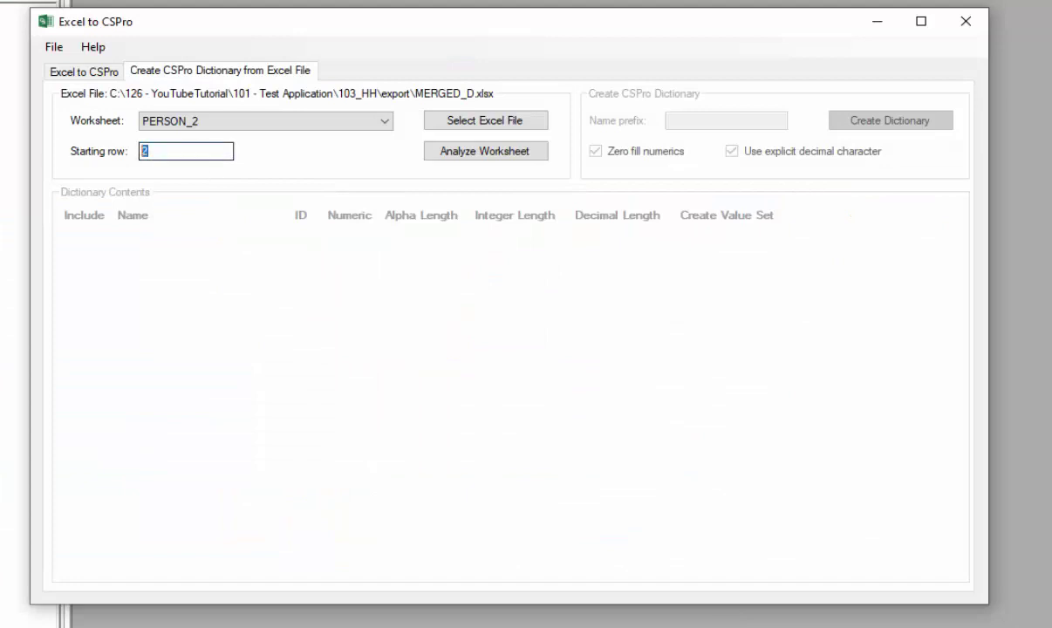
left_click(467, 154)
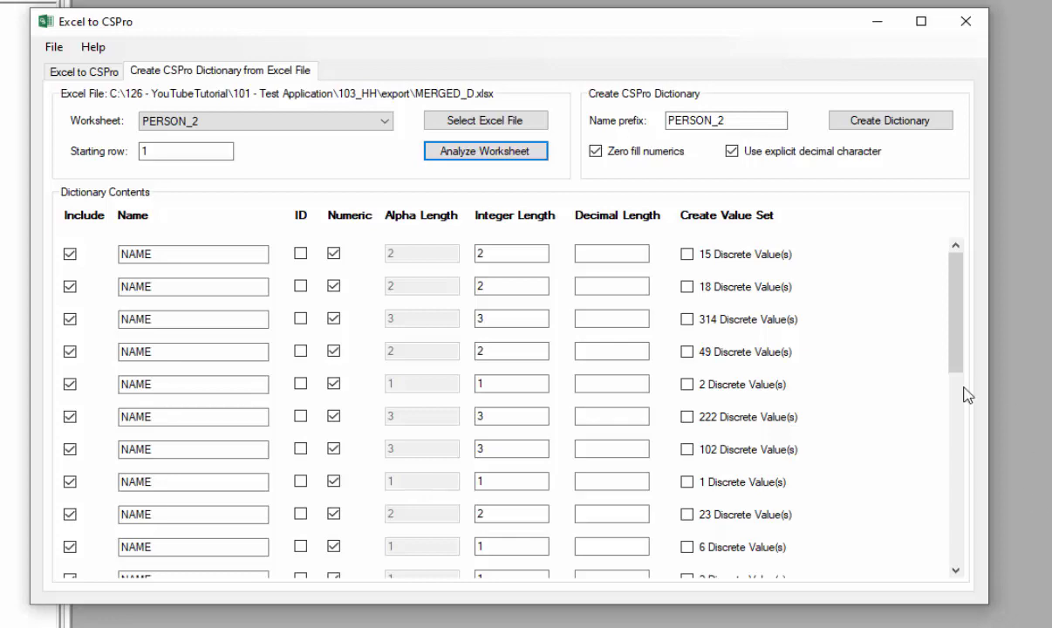
Try excluding the items with 23 and 2 discrete values and one text item from the dictionary
left_click_drag(953, 297, 974, 447)
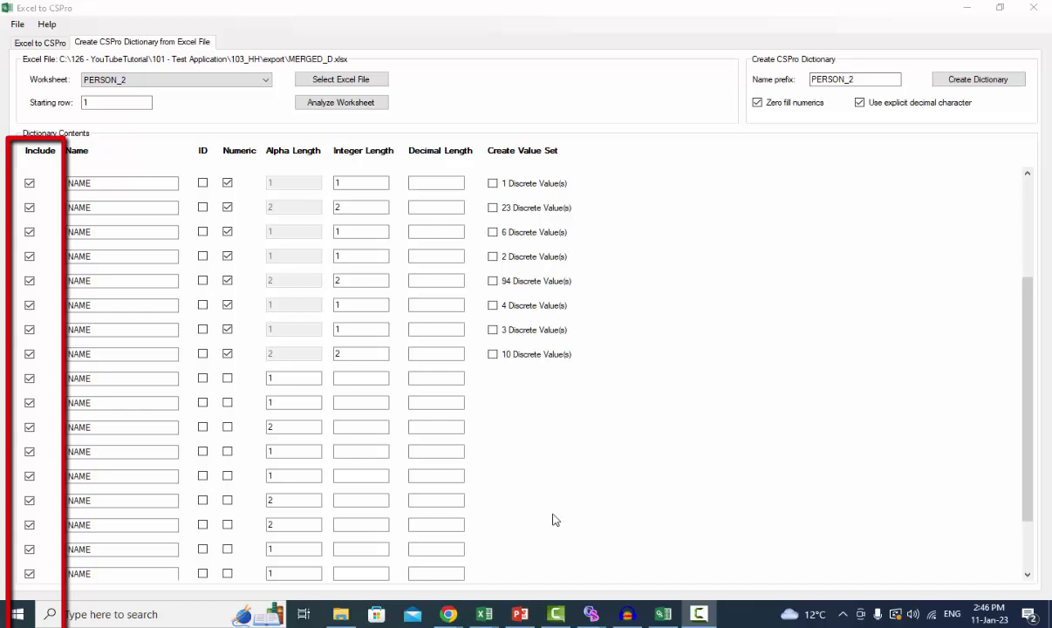
left_click(29, 208)
left_click(29, 257)
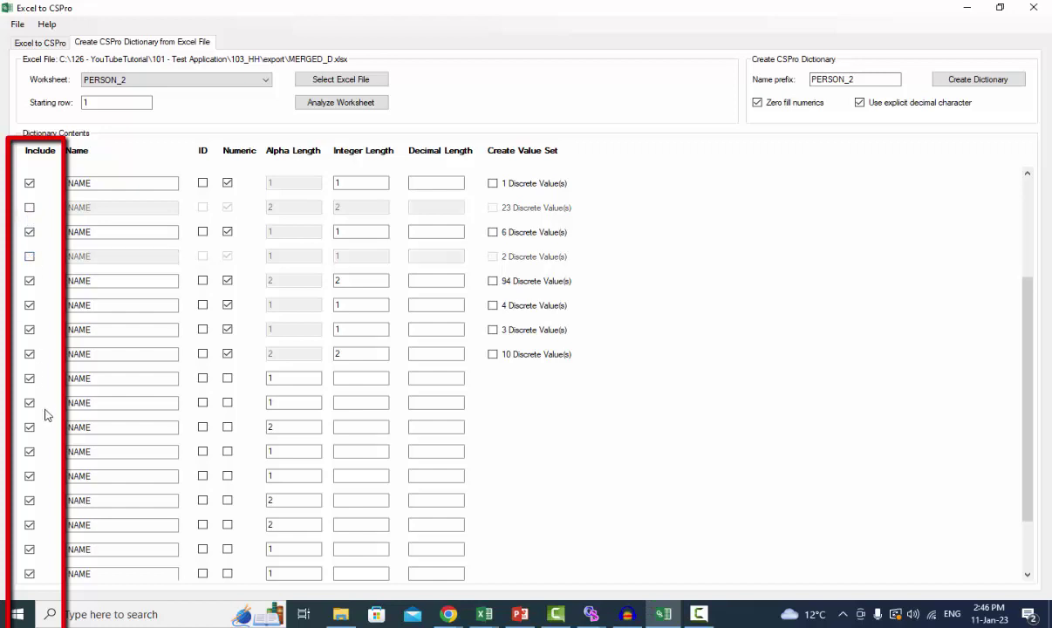
left_click(29, 452)
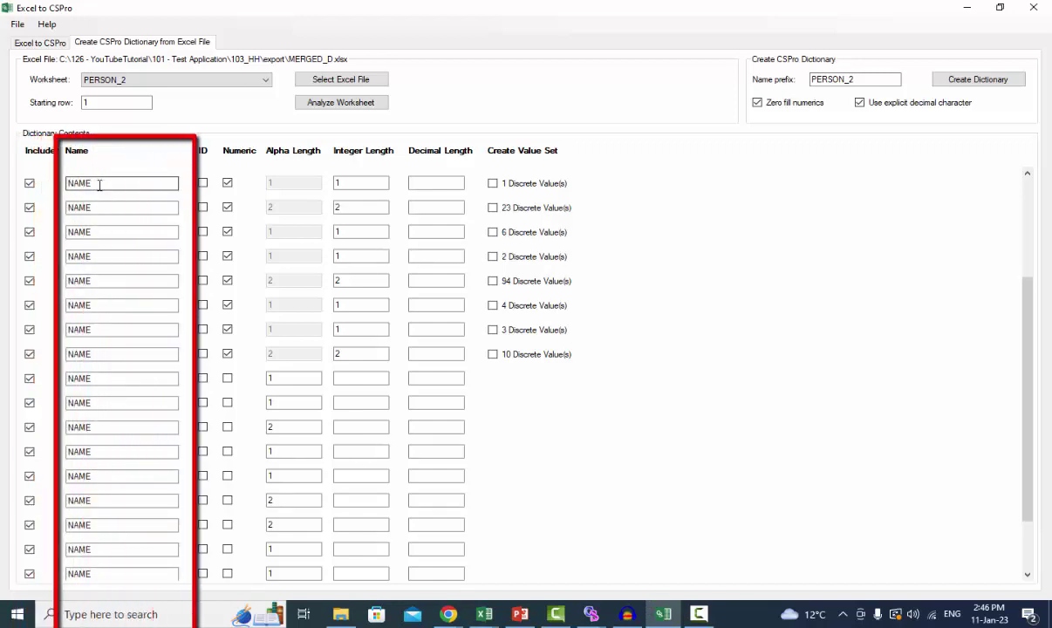
Rename the item with 1 discrete value to Q1 and the item with 23 discrete values to Q2
double_click(99, 185)
type("Q1")
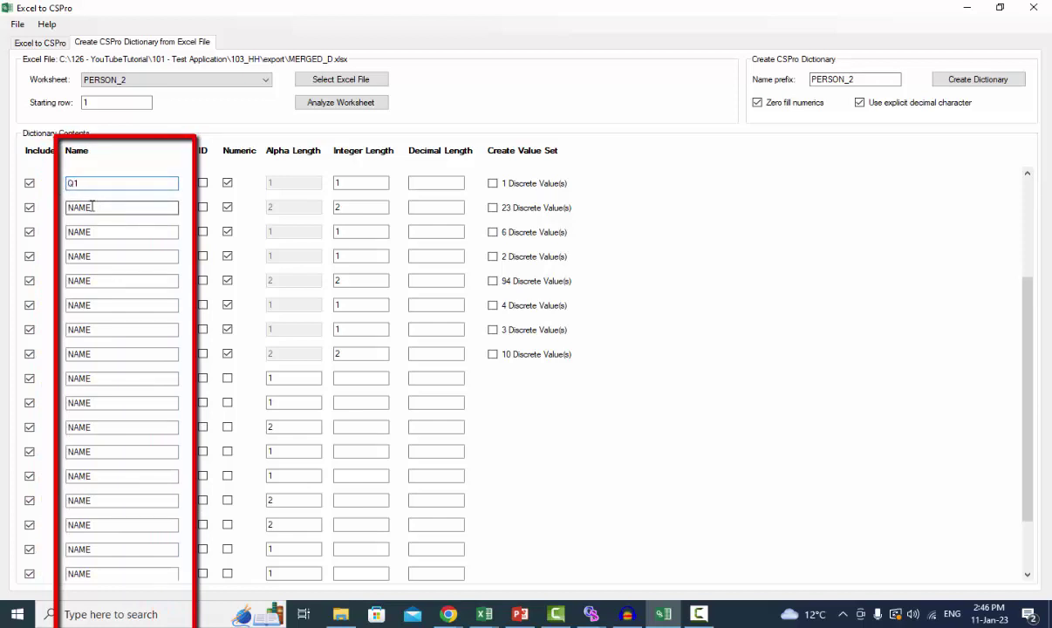
left_click_drag(91, 207, 54, 208)
type("Q2")
left_click(128, 232)
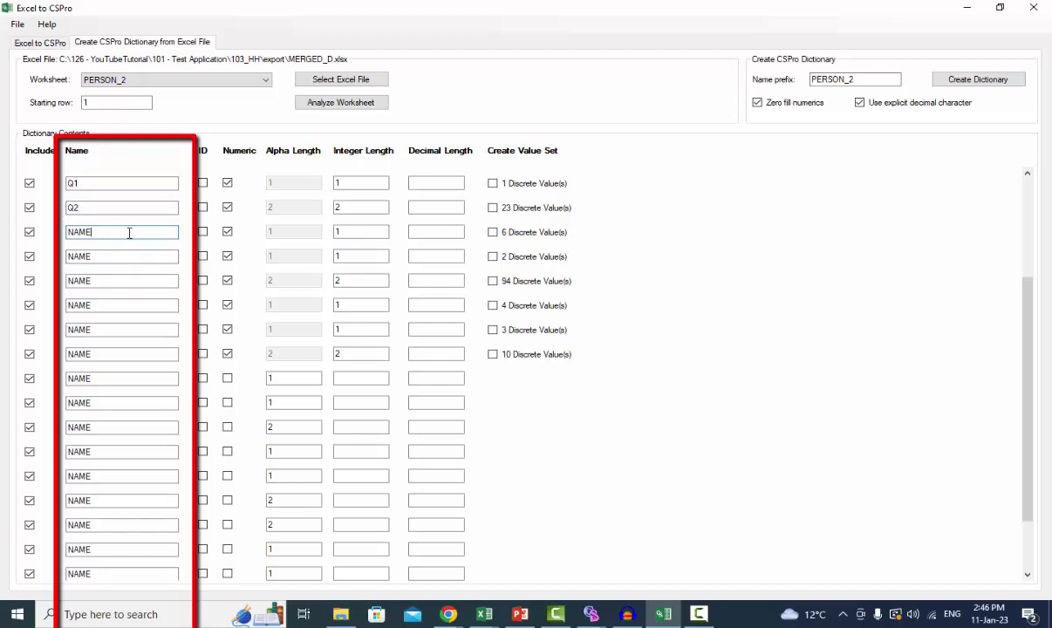
Check row 1 of the PERSON_2 worksheet in Excel for a header row, and return to Excel to CSPro
mouse_move(485, 614)
left_click(511, 532)
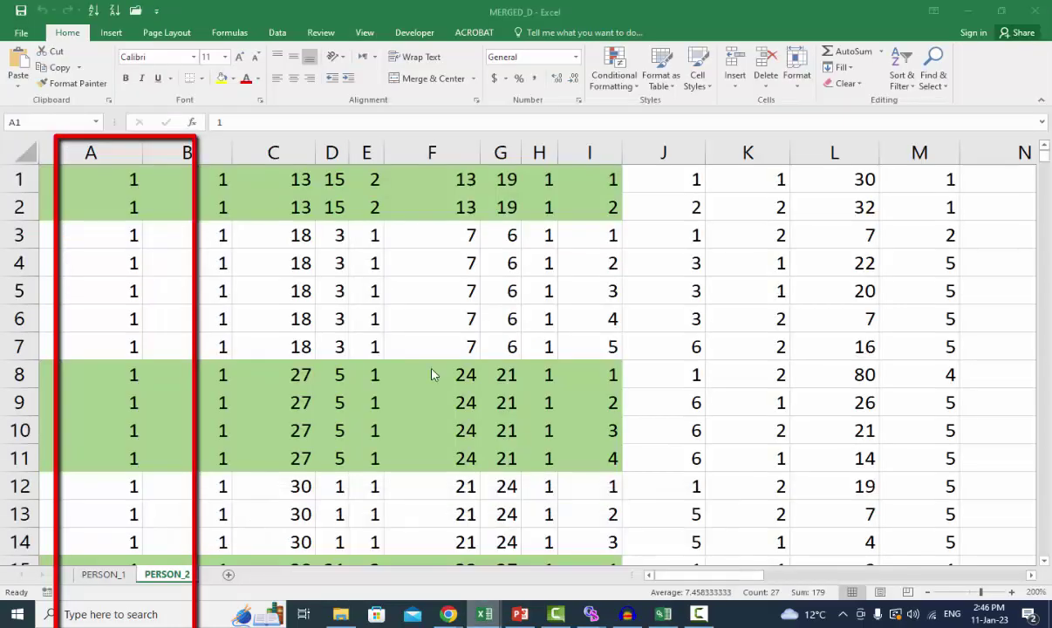
left_click(21, 177)
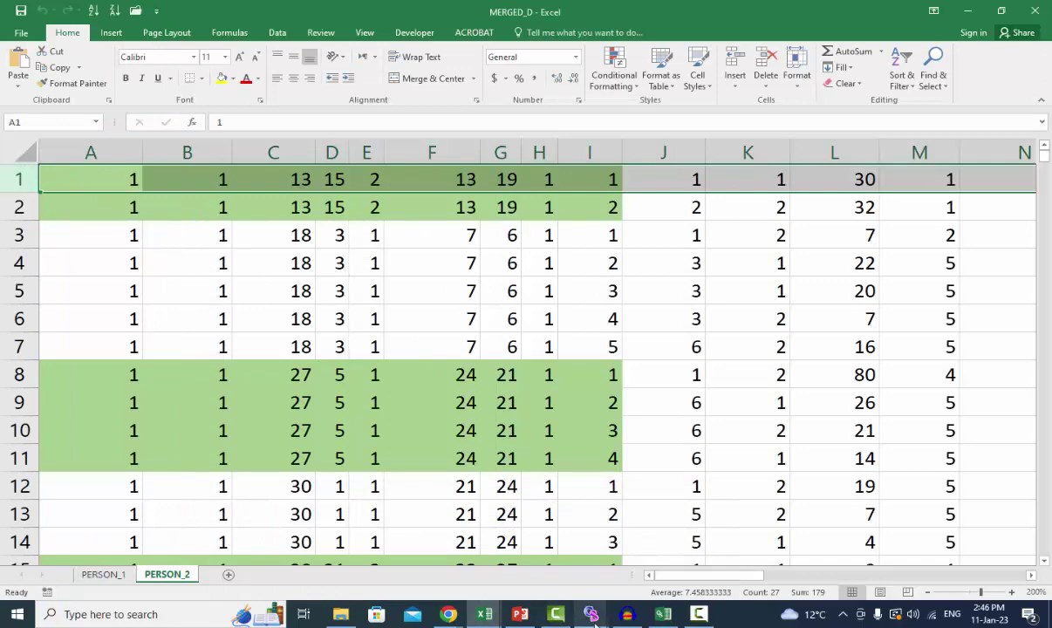
left_click(665, 616)
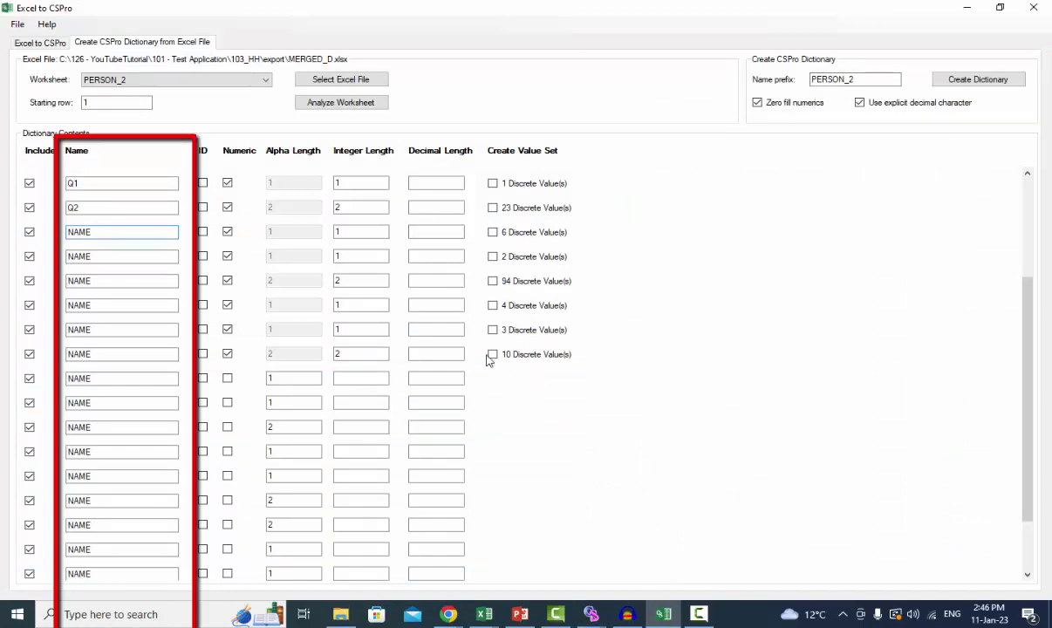
Mark Q1, Q2 and the six numeric items below them as ID items
left_click(202, 183)
left_click(202, 208)
left_click(203, 232)
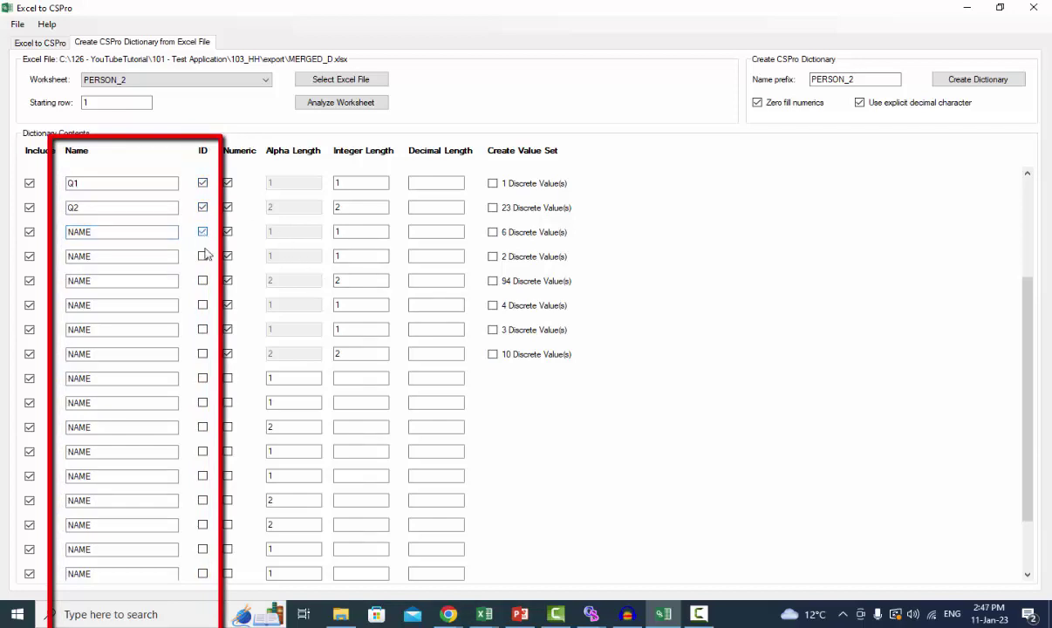
left_click(202, 256)
left_click(202, 306)
left_click(203, 355)
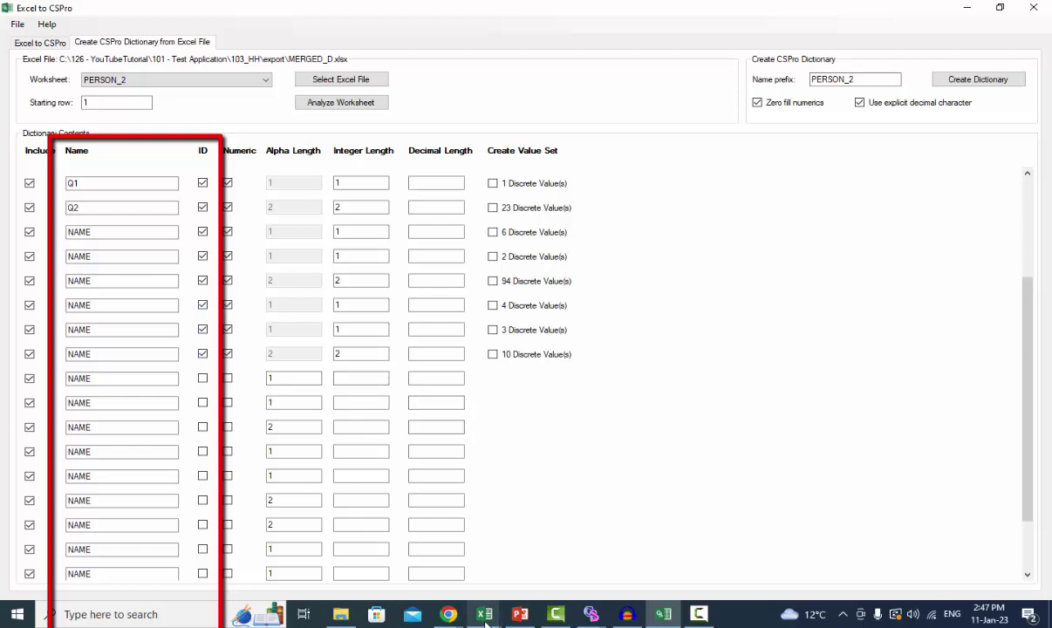
Highlight identifier columns A to H of PERSON_2 in Excel, and return to Excel to CSPro
mouse_move(485, 618)
left_click(482, 550)
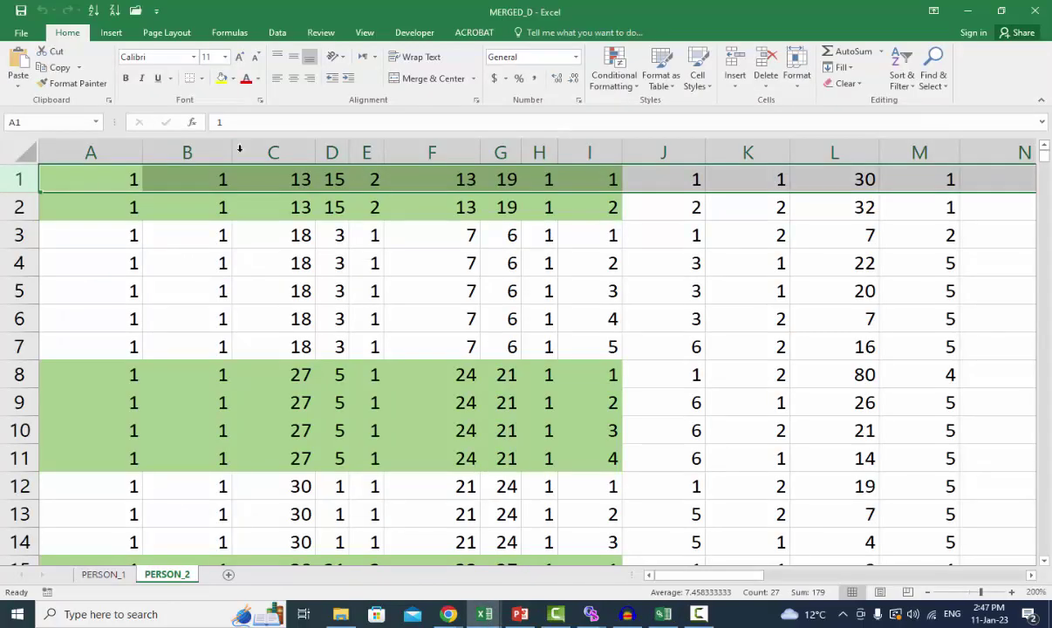
left_click_drag(103, 156, 540, 175)
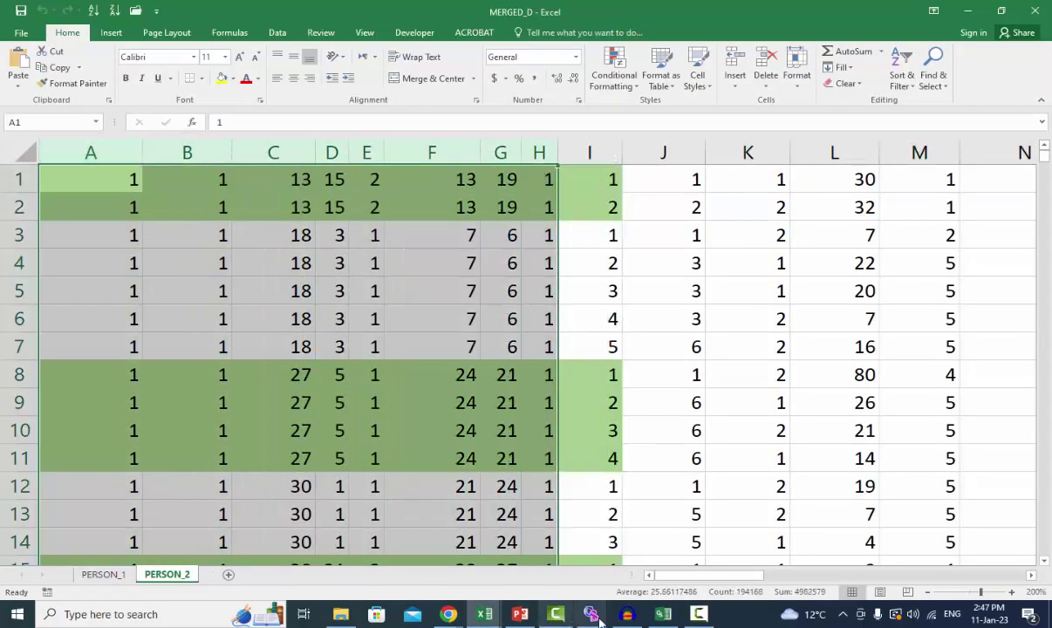
left_click(591, 615)
left_click(628, 578)
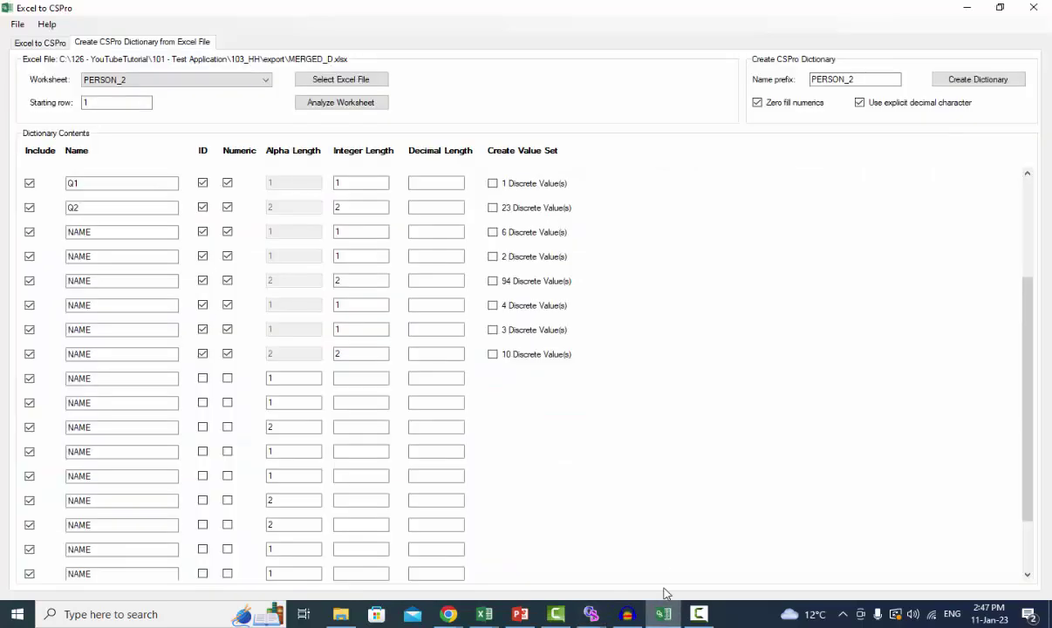
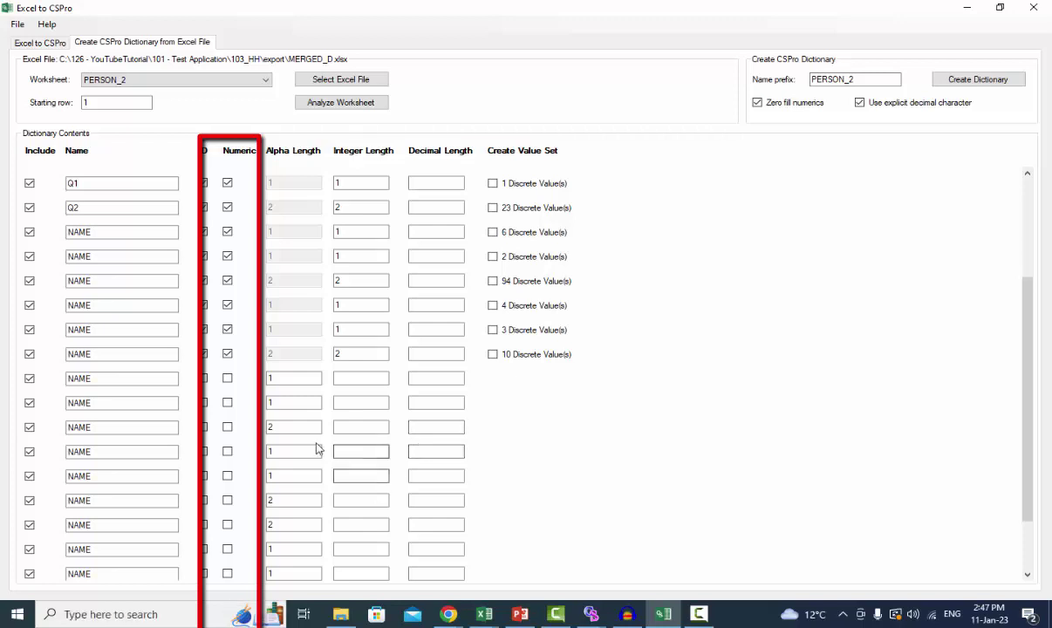
Make the third alphanumeric item numeric with an integer length of 2, and switch it back to alphanumeric
left_click(227, 428)
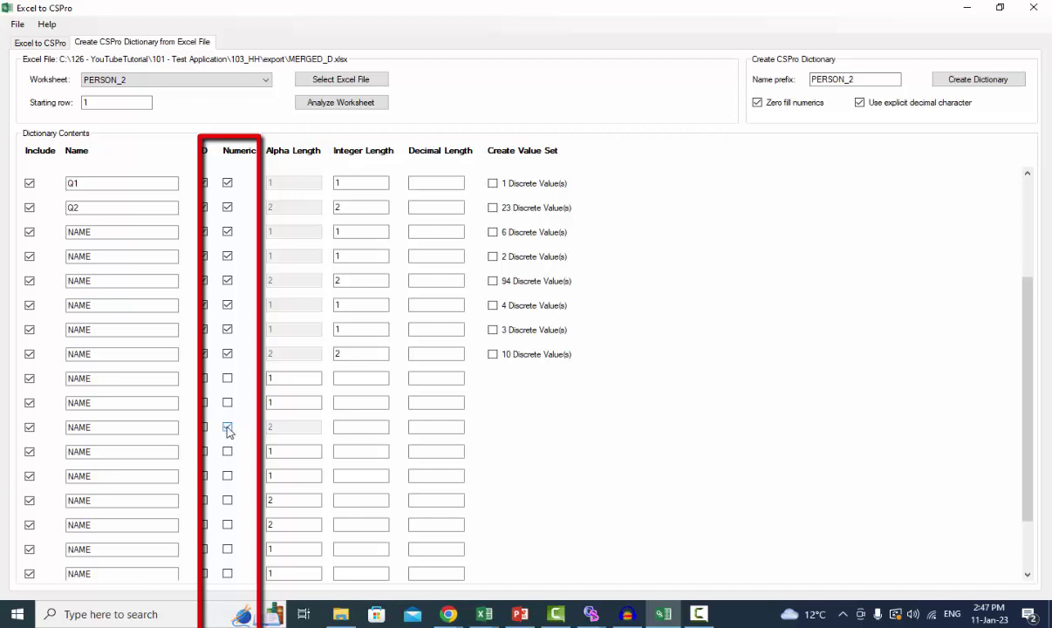
left_click(344, 426)
type("2")
left_click(228, 427)
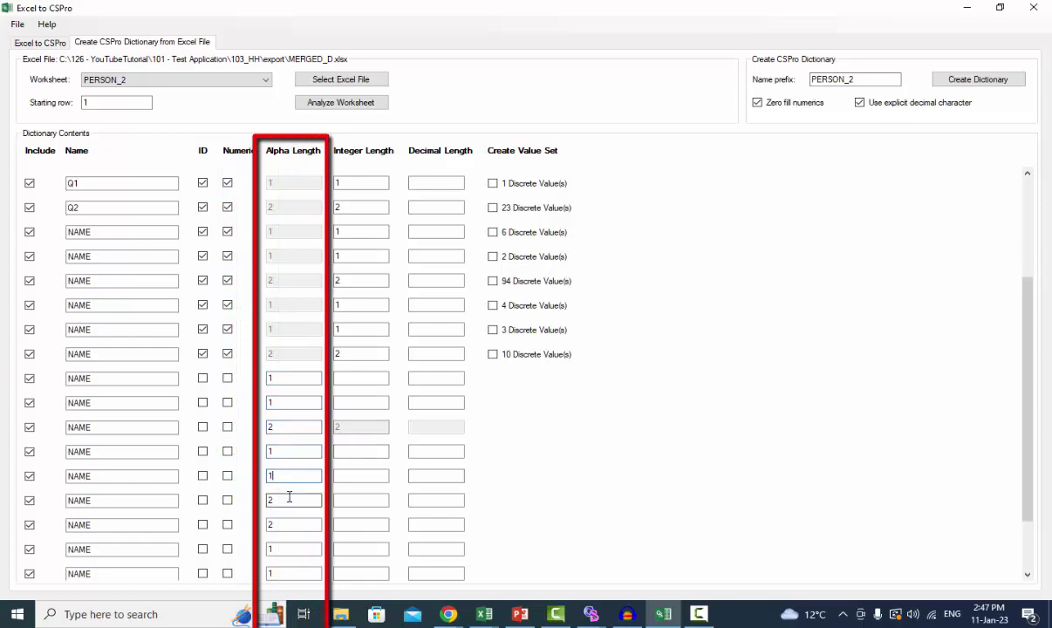
Examine the alpha lengths of the alphanumeric items and the integer lengths of the first four visible numeric items
left_click(292, 524)
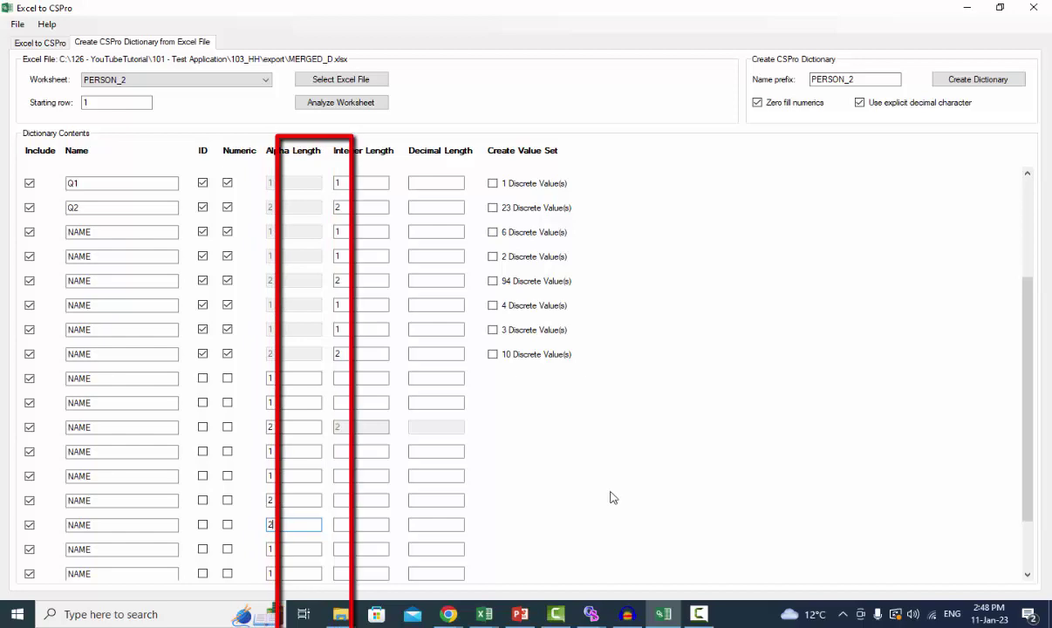
left_click(353, 183)
left_click(353, 208)
left_click(354, 232)
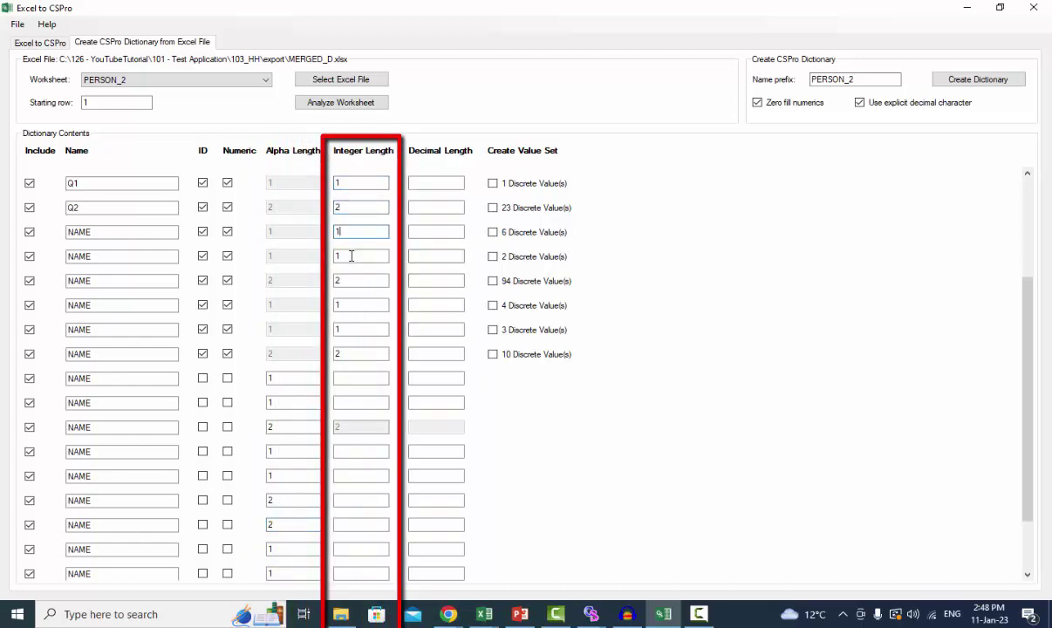
left_click(353, 256)
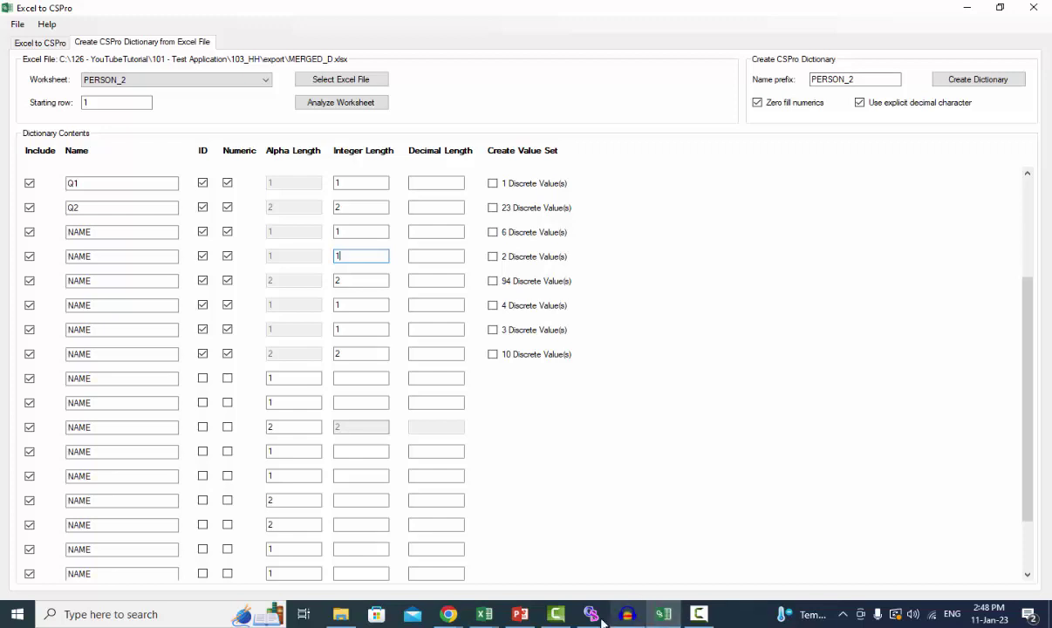
Look at the P02_REL value set in CSPro, return to Excel to CSPro and check the dictionary's name prefix
mouse_move(600, 618)
left_click(614, 526)
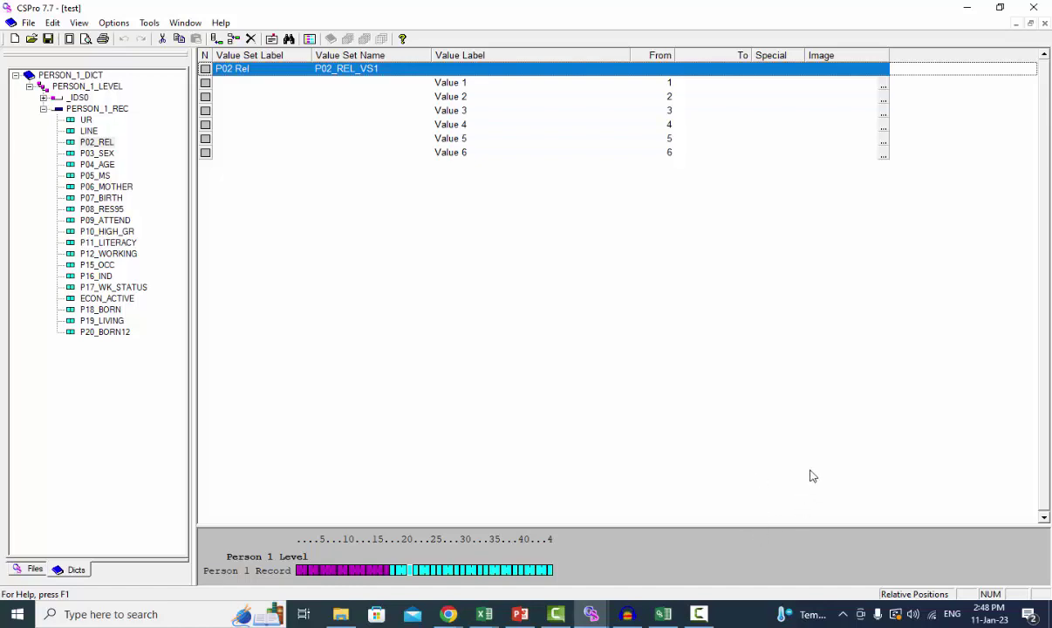
mouse_move(663, 614)
left_click(690, 543)
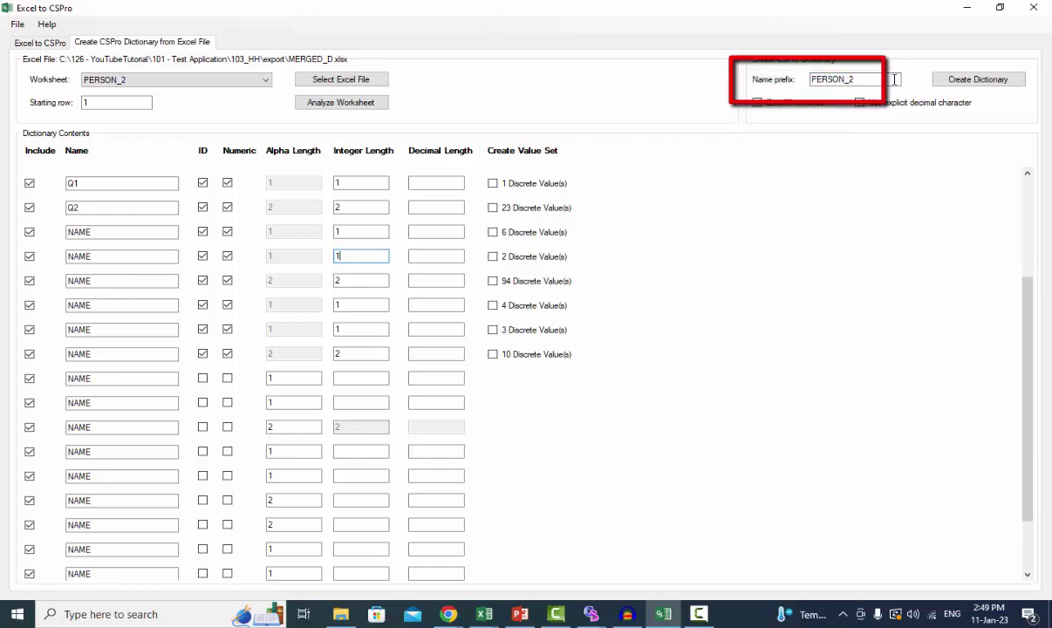
double_click(819, 80)
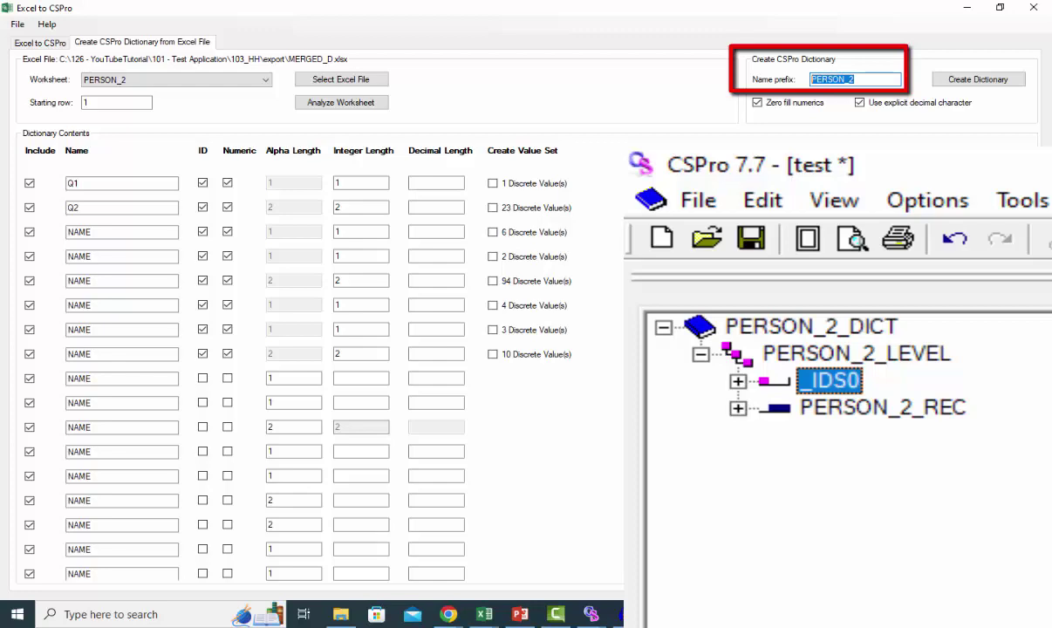
left_click(853, 79)
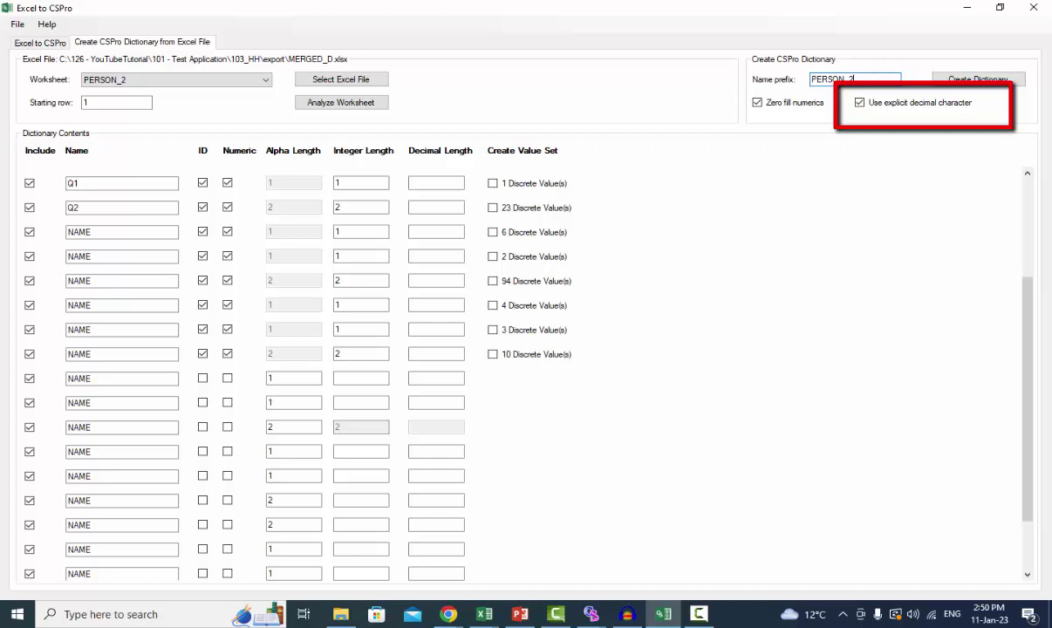
Make the third alphanumeric item numeric with a decimal length of 1, and toggle the explicit decimal character option
left_click(227, 427)
left_click(416, 427)
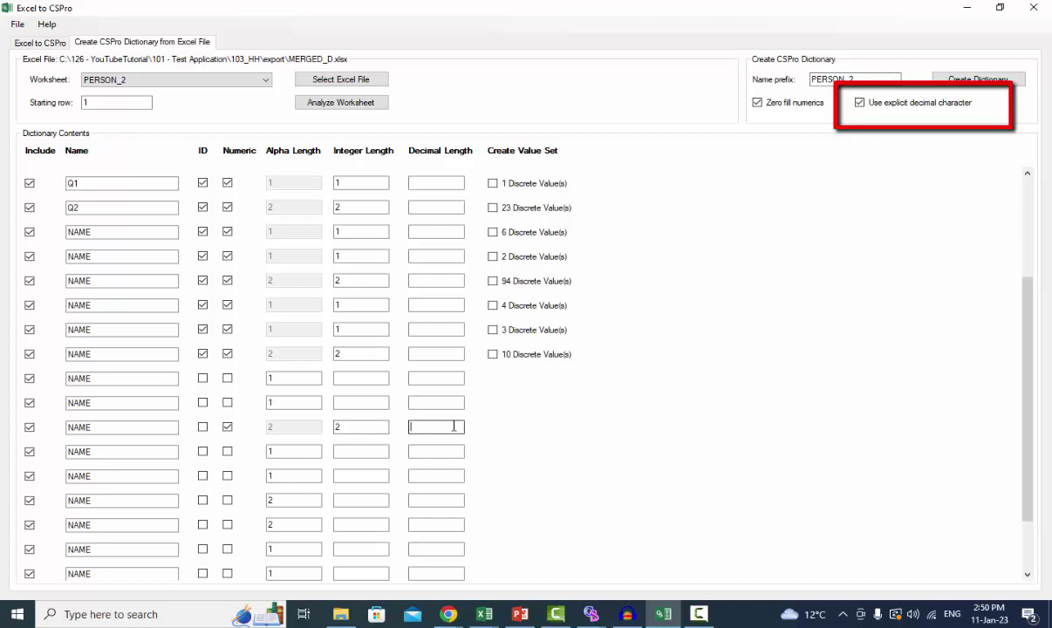
type("1")
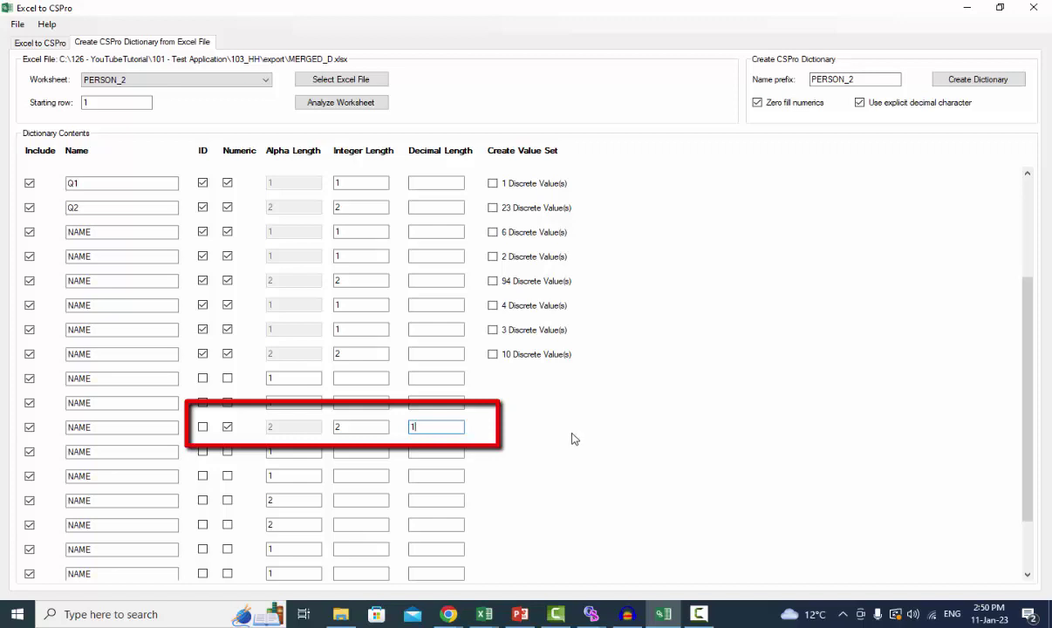
left_click(860, 104)
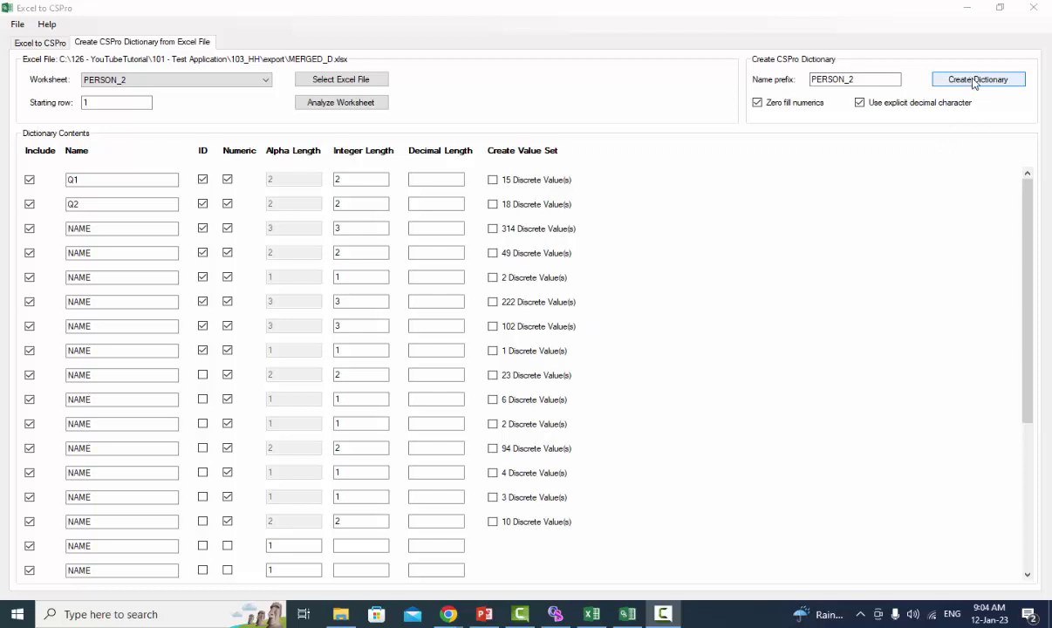
Try to create the CSPro dictionary from the PERSON_2 items
left_click(977, 81)
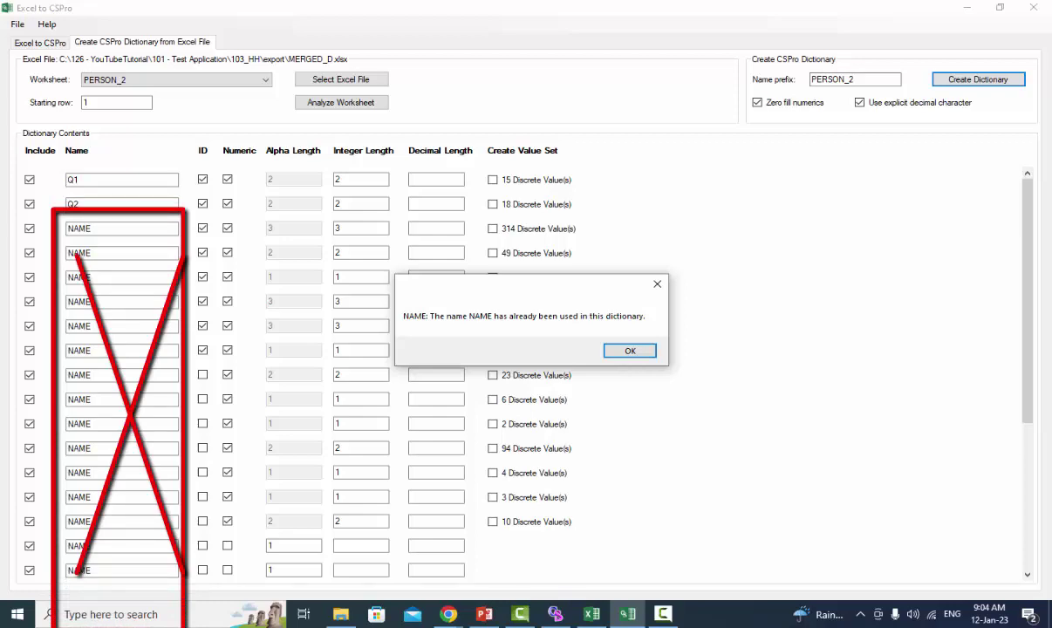
left_click(630, 351)
Rename the third to seventh dictionary items to Q3, Q4, Q5, Q6 and Q7
double_click(105, 228)
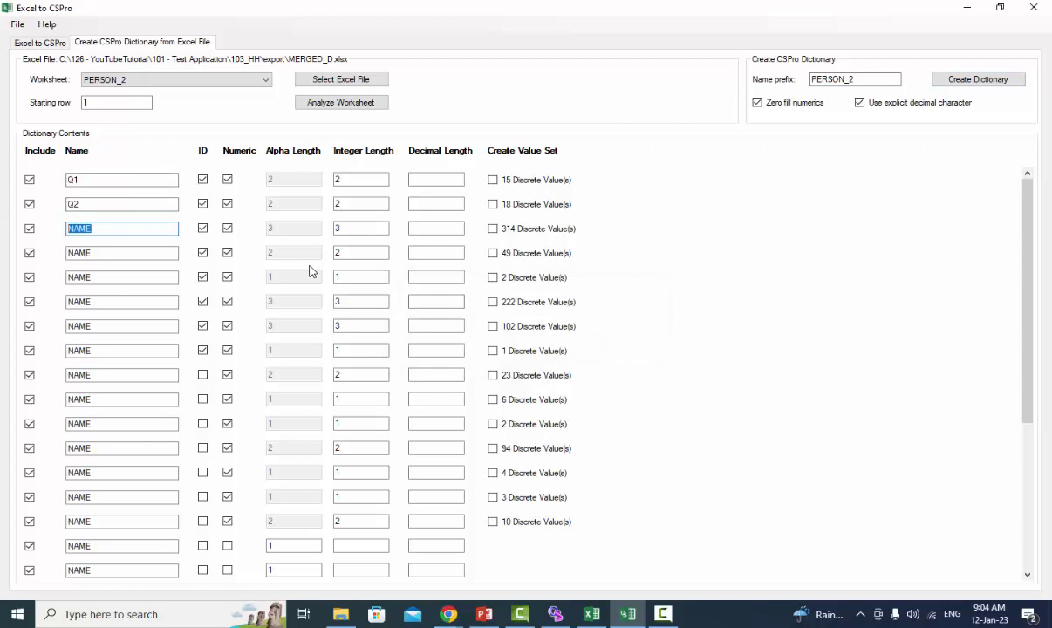
type("Q3")
double_click(146, 253)
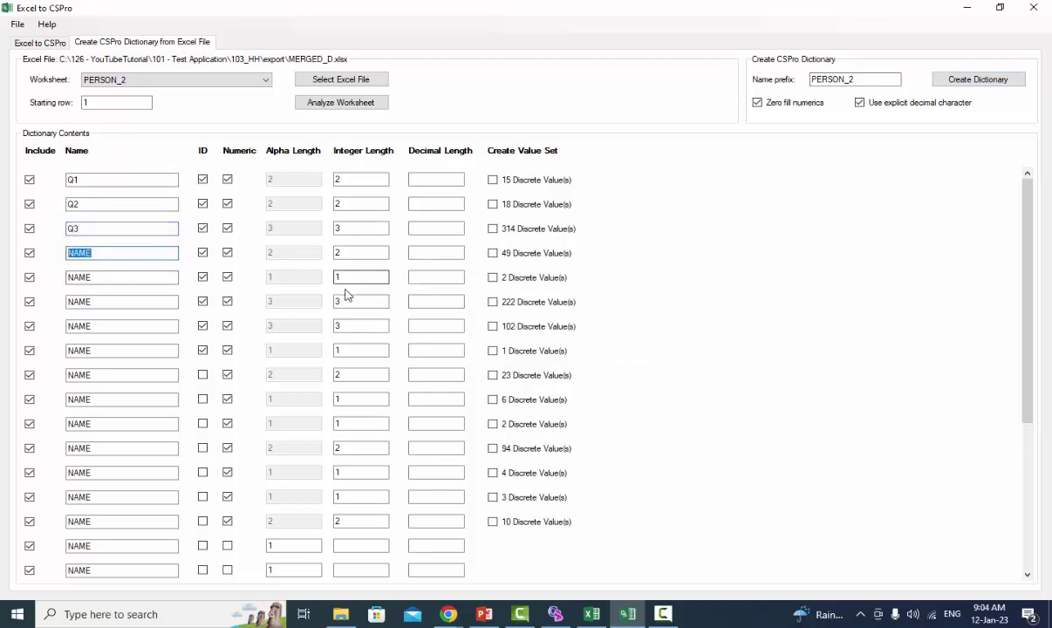
type("Q4")
double_click(144, 278)
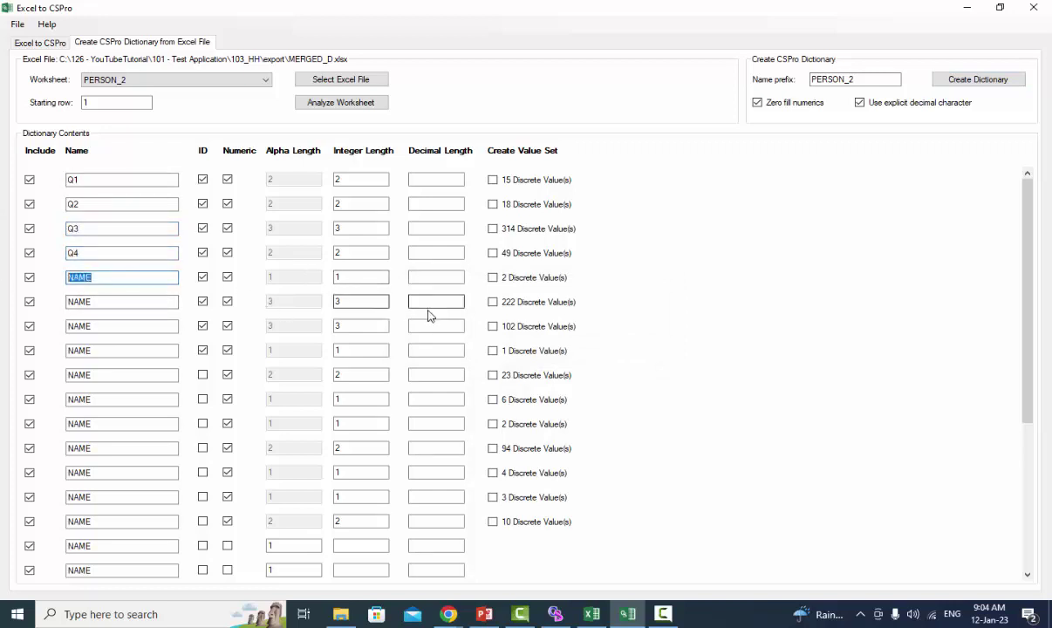
type("Q5")
double_click(101, 302)
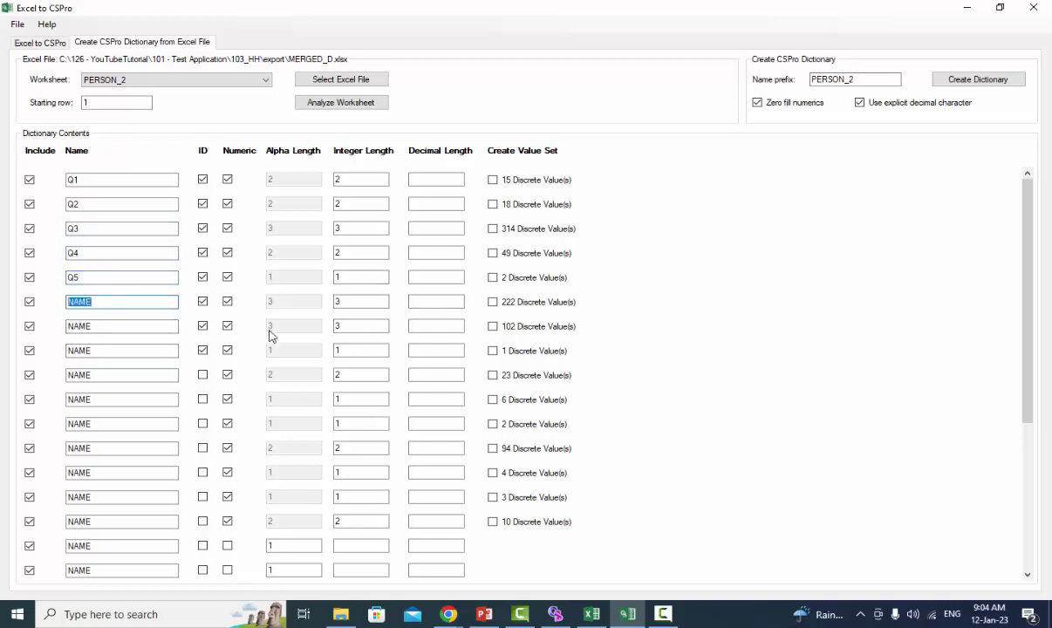
type("Q6")
double_click(133, 326)
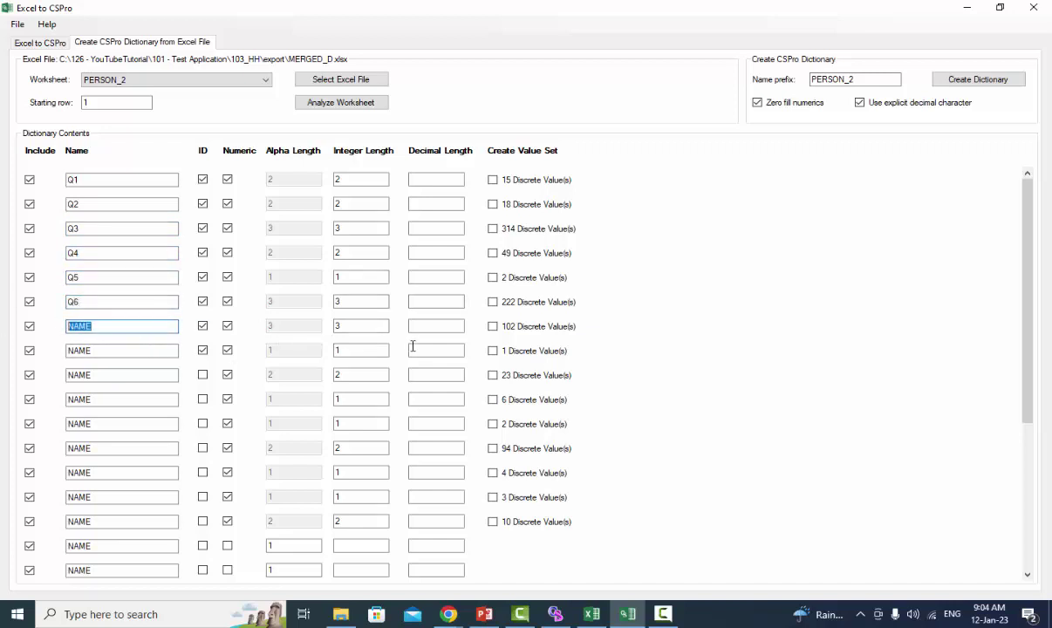
type("Q7")
Choose the PERSON_1 worksheet, check its header row 1 in Excel, and return to Excel to CSPro
left_click(241, 79)
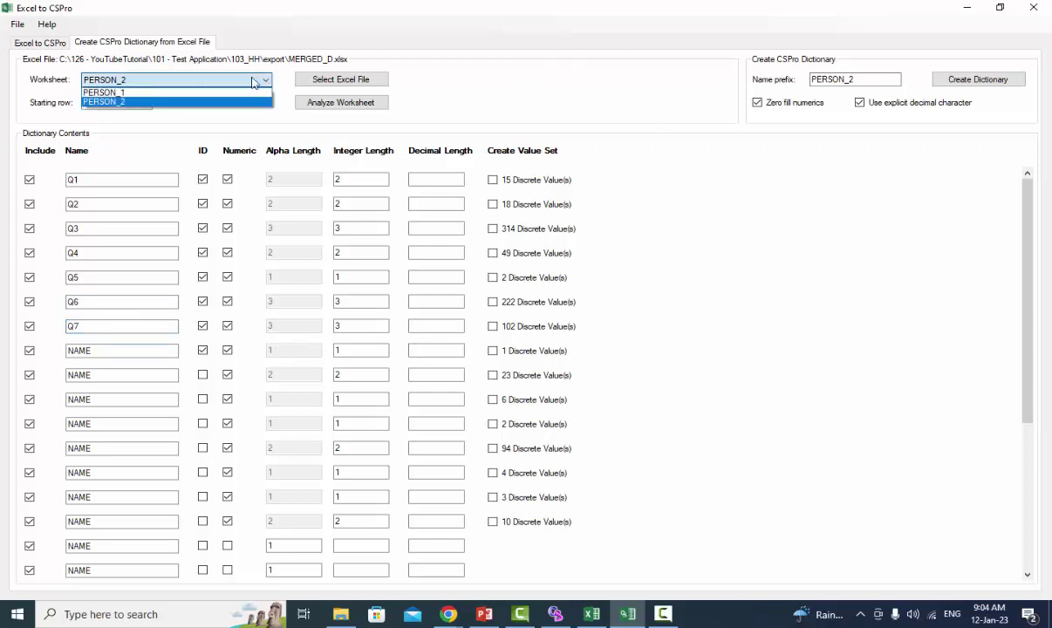
left_click(127, 93)
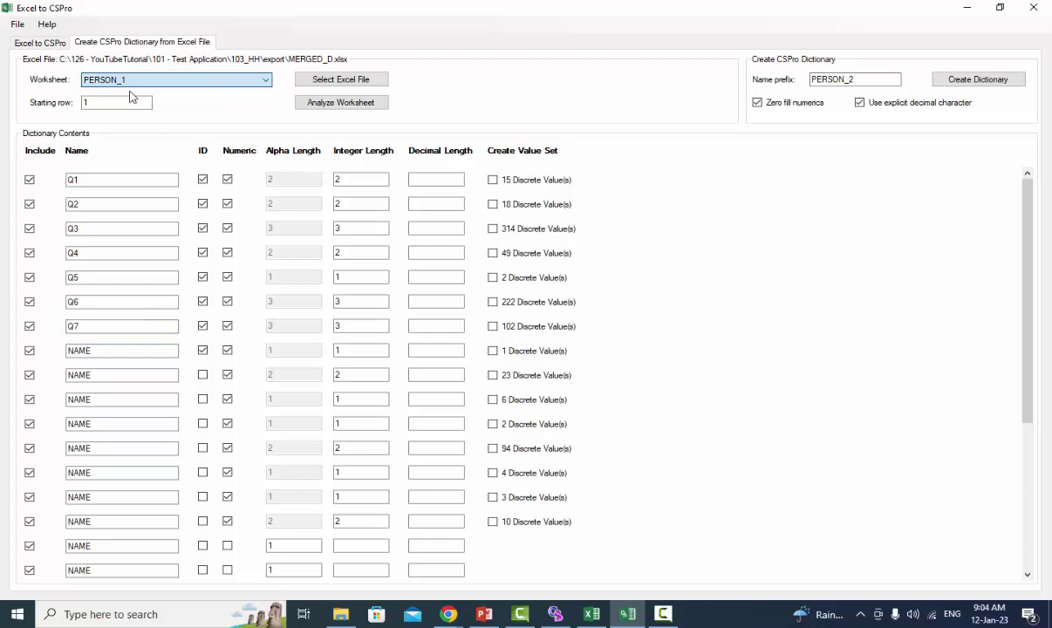
left_click(118, 103)
double_click(118, 103)
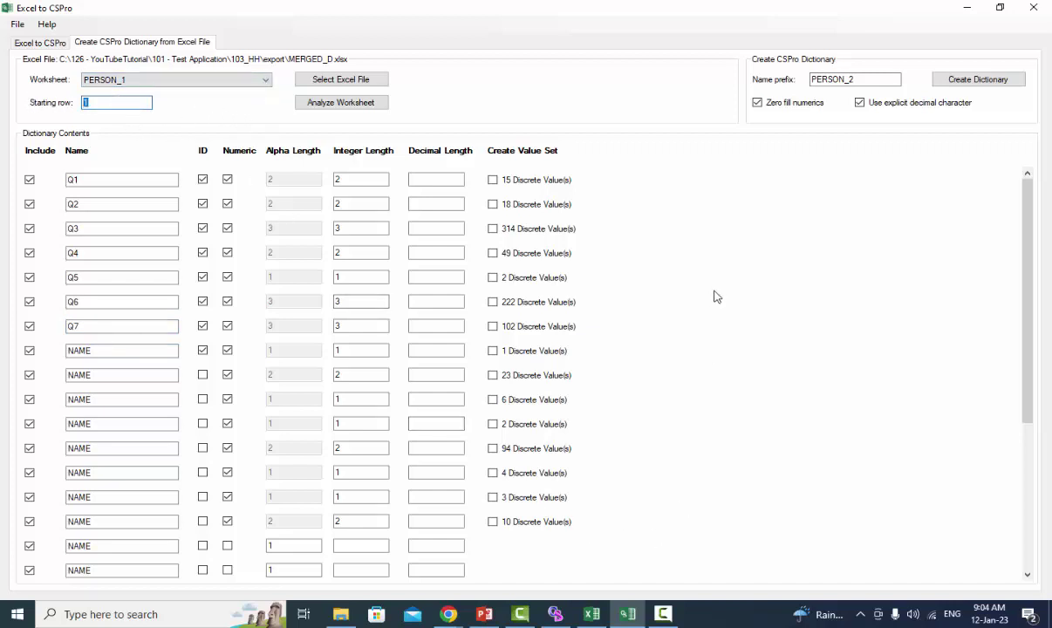
left_click(591, 614)
left_click(20, 173)
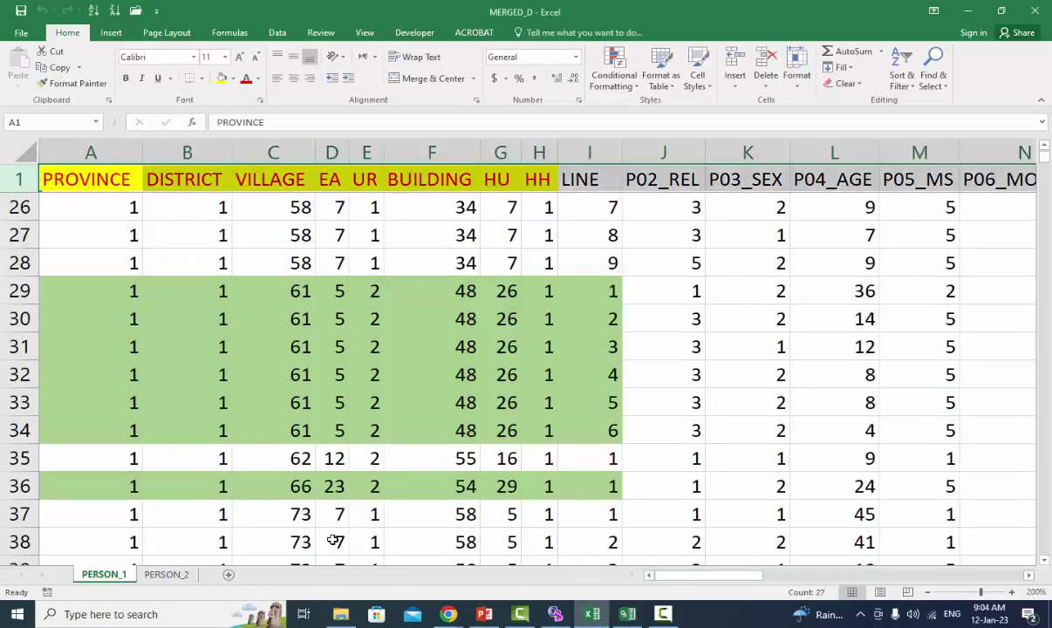
left_click(628, 614)
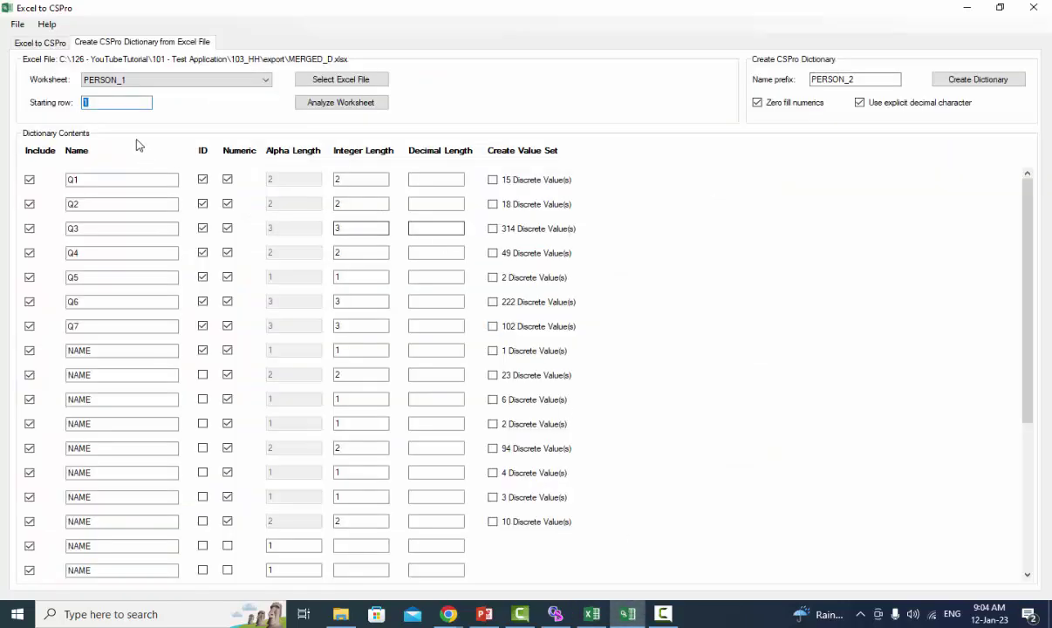
Set the starting row to 2 and analyze the PERSON_1 worksheet
type("2")
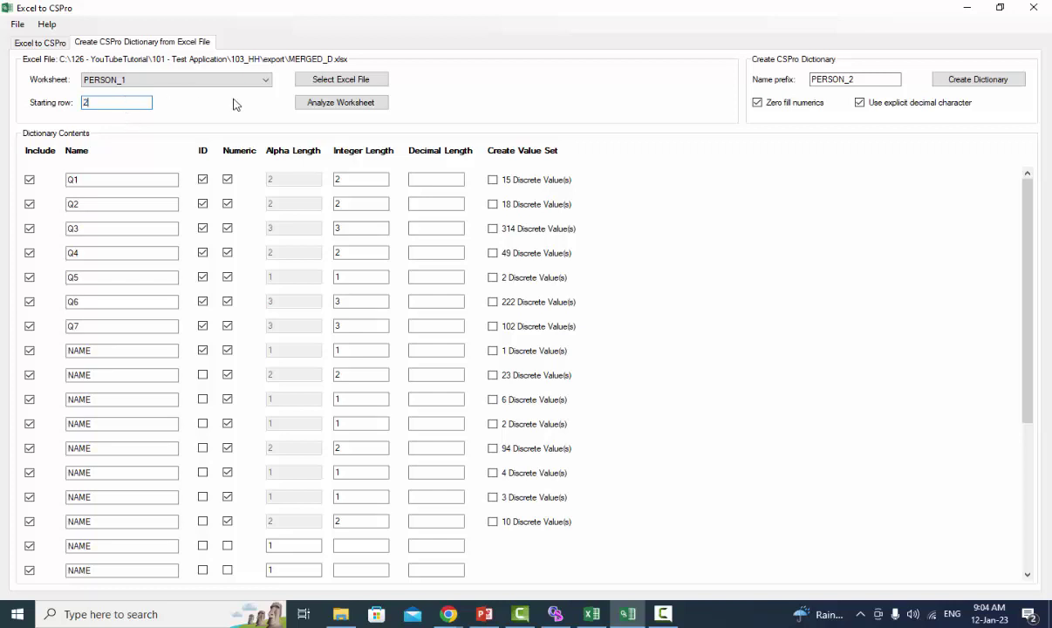
left_click(359, 105)
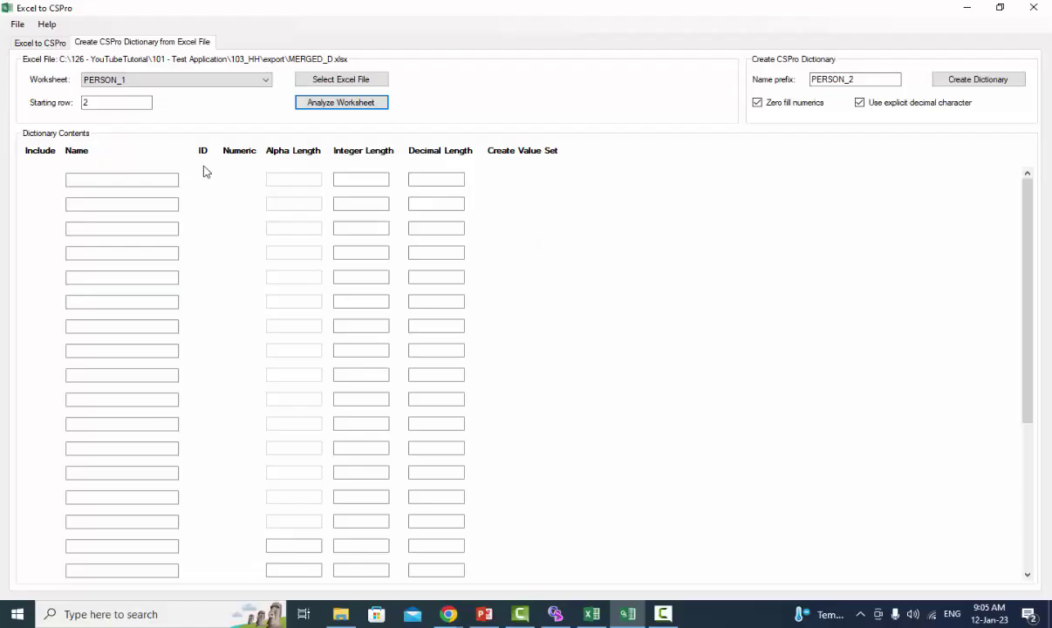
Mark PROVINCE, DISTRICT, VILLAGE, EA, UR, BUILDING, HU and HH as ID items
left_click(203, 179)
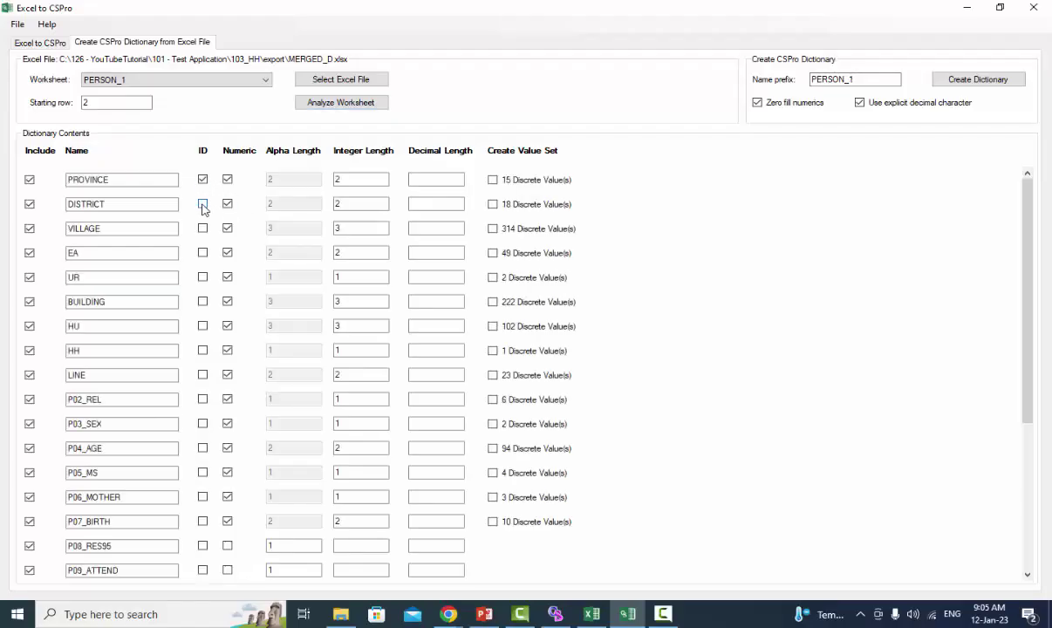
left_click(203, 205)
left_click(202, 228)
left_click(202, 253)
left_click(203, 278)
left_click(203, 301)
left_click(202, 326)
left_click(203, 351)
Enable value set creation for the P02_REL and P03_SEX items
left_click(125, 419)
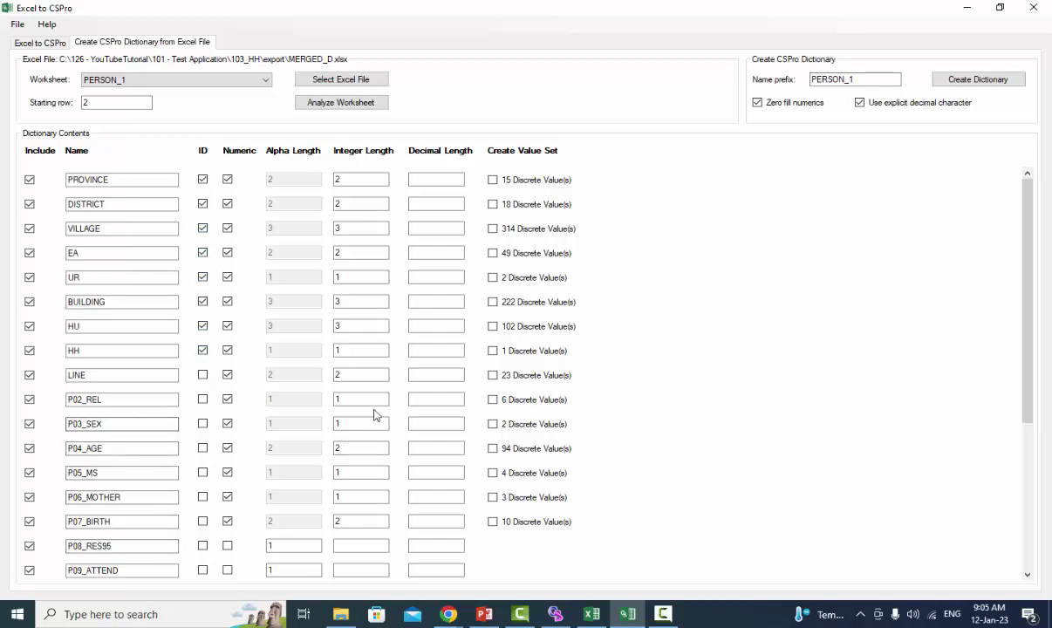
left_click(493, 400)
left_click(493, 424)
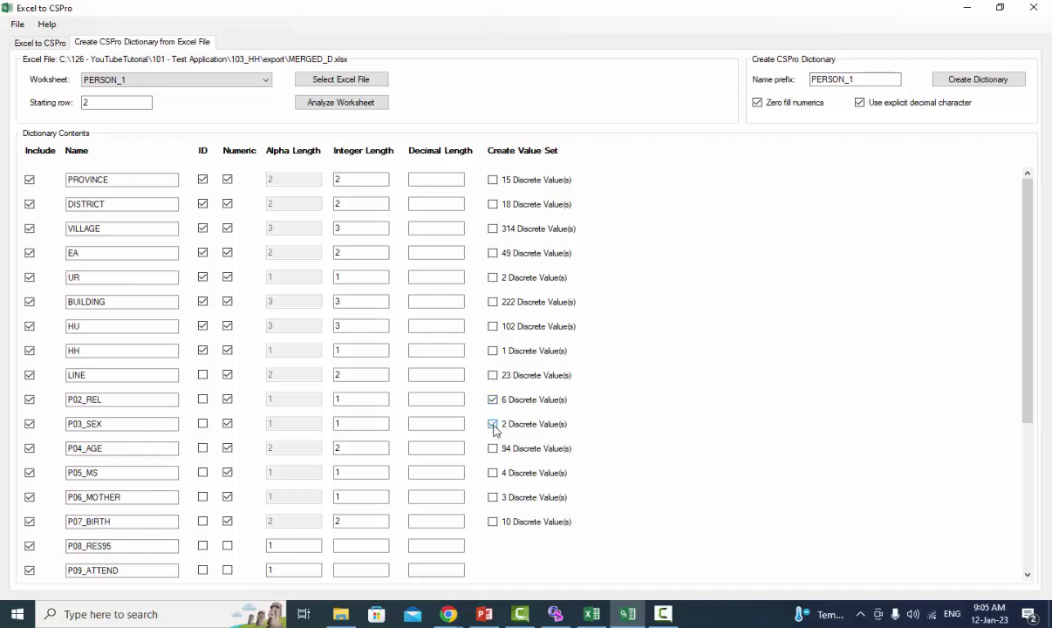
Create the PERSON_1 dictionary and save it as Census in the export folder
left_click(983, 85)
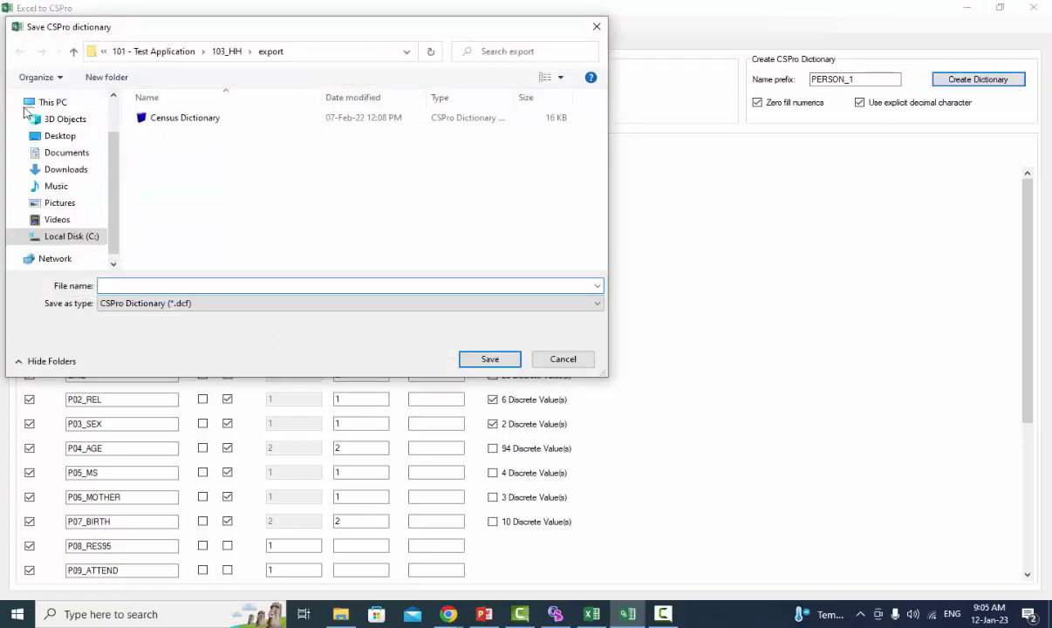
type("c")
key("Escape")
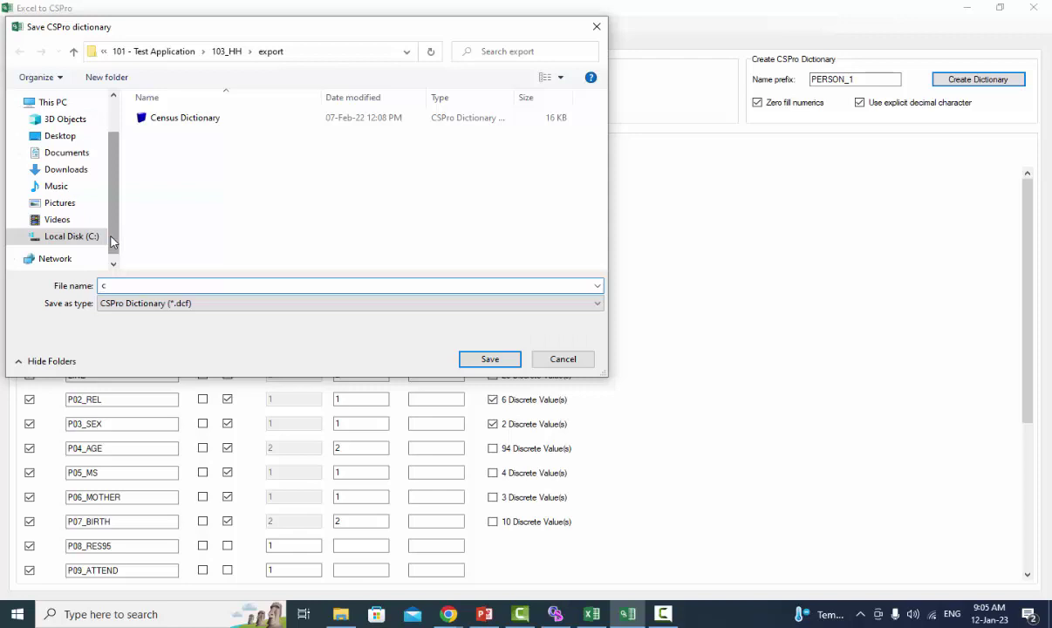
key("BackSpace")
type("Cens")
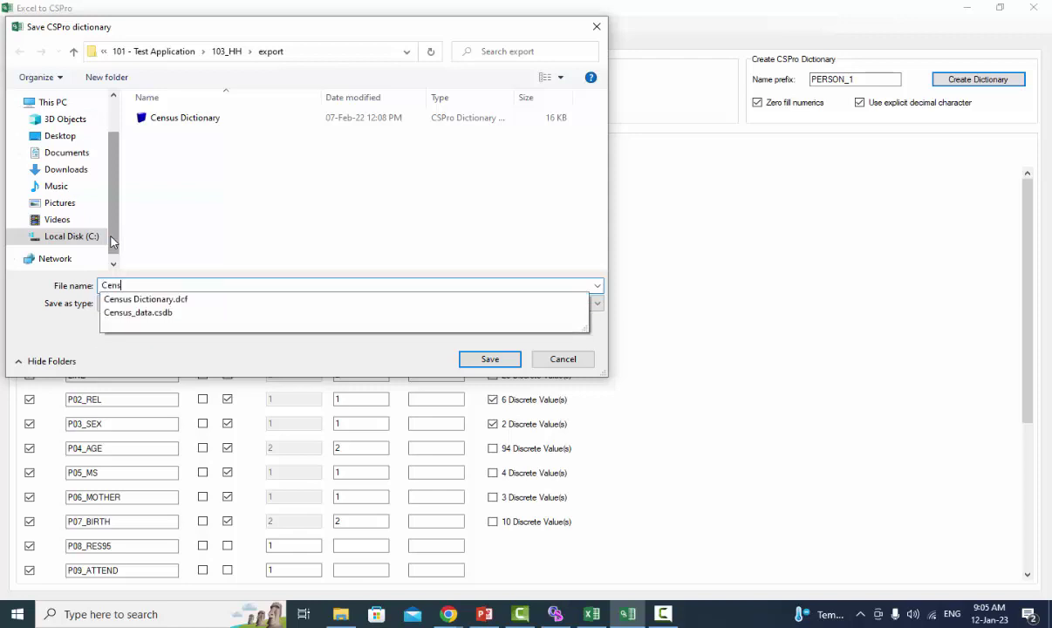
type("us")
key("Escape")
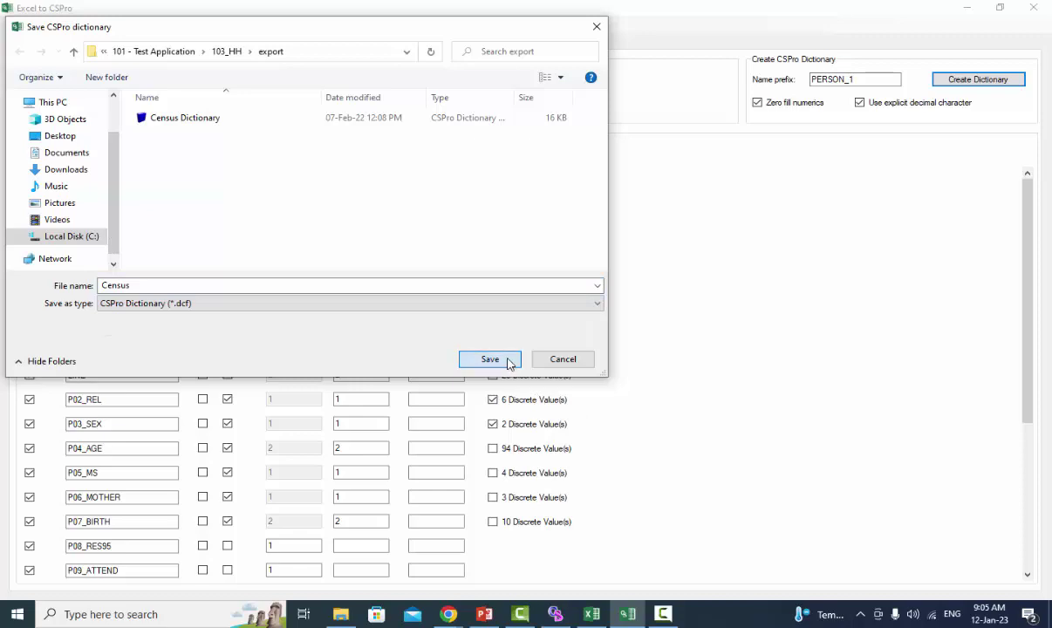
left_click(508, 360)
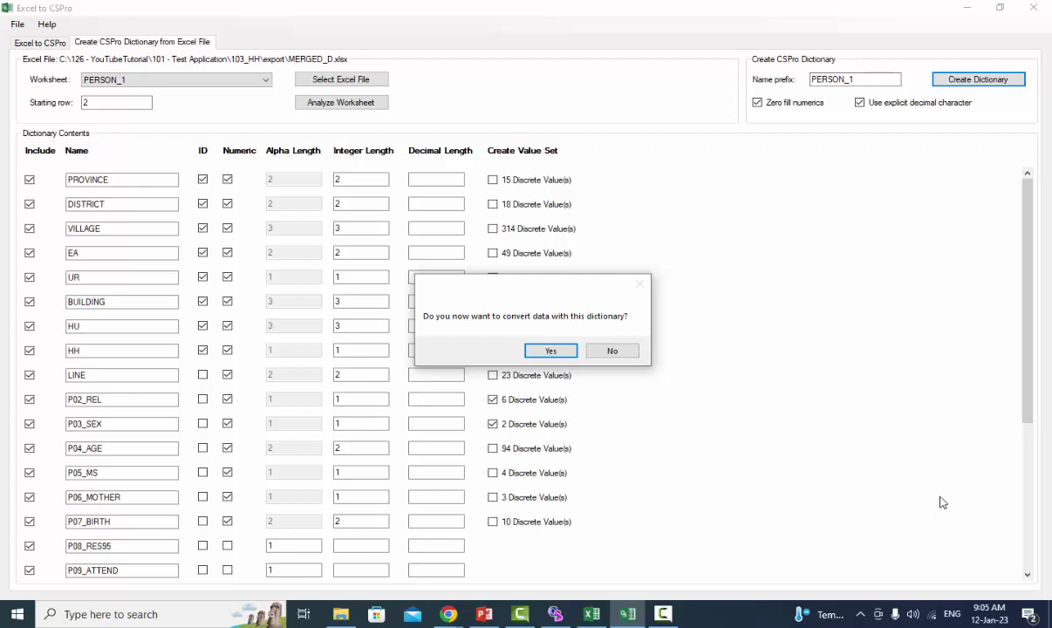
Accept converting data with the new dictionary and set the output data file to Census_New_Data in the export folder
left_click(545, 352)
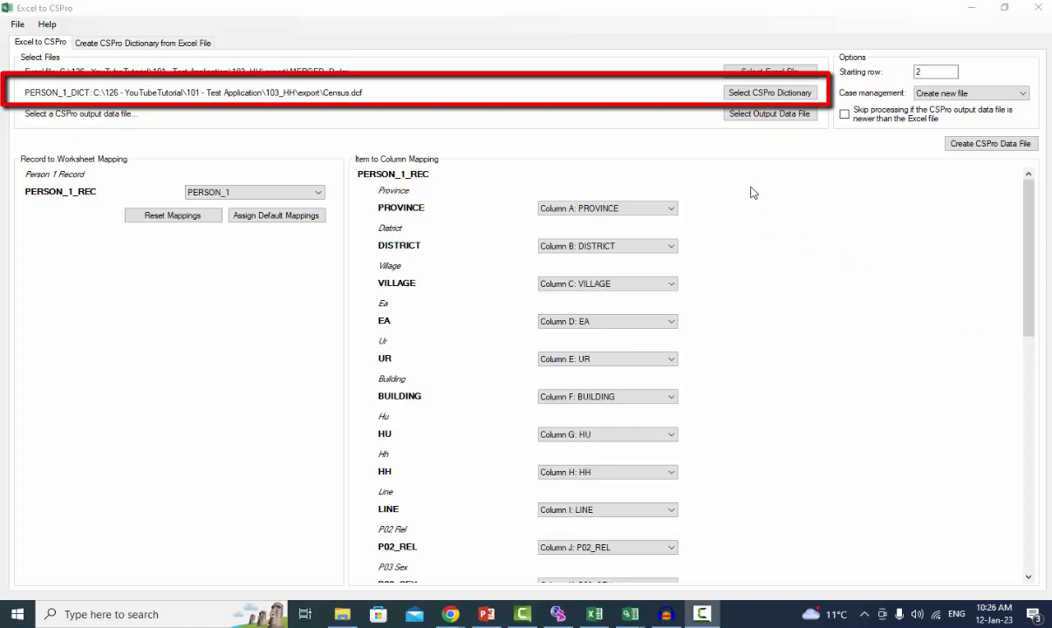
left_click(758, 120)
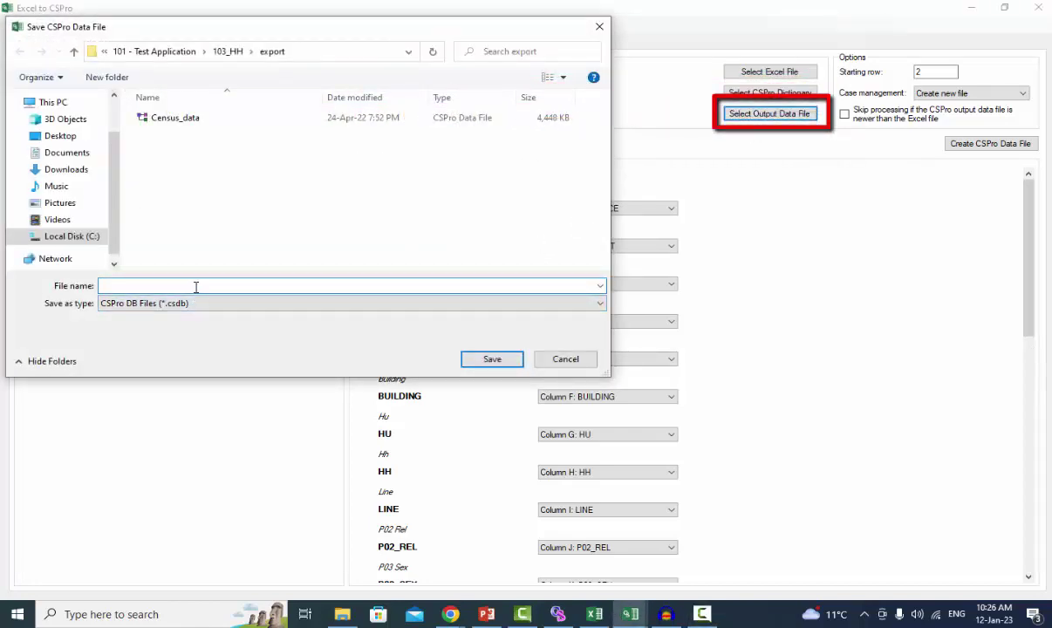
type("Cens")
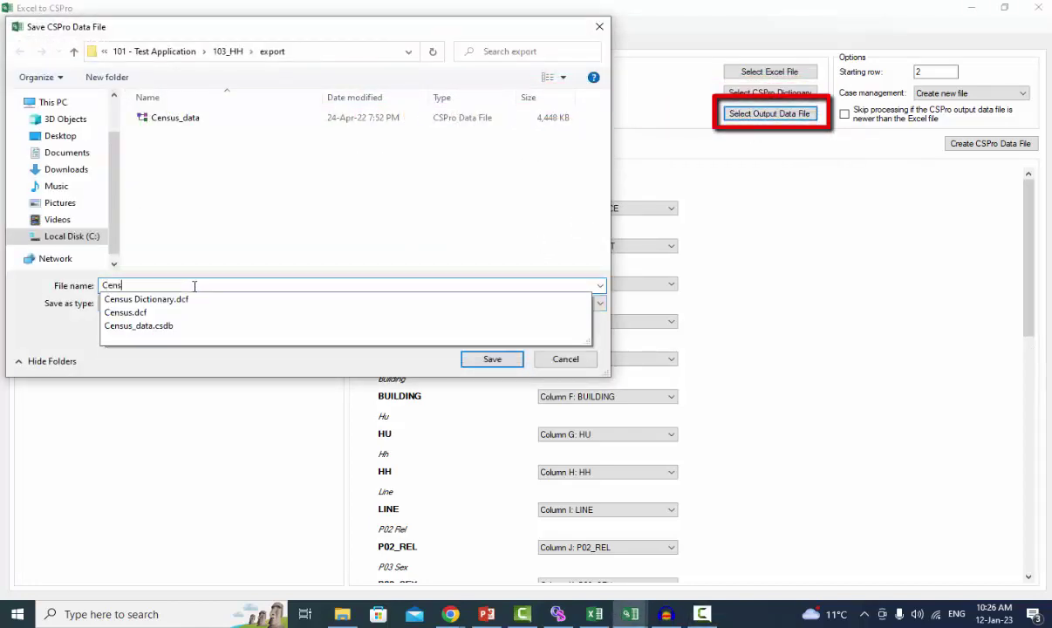
type("us_New")
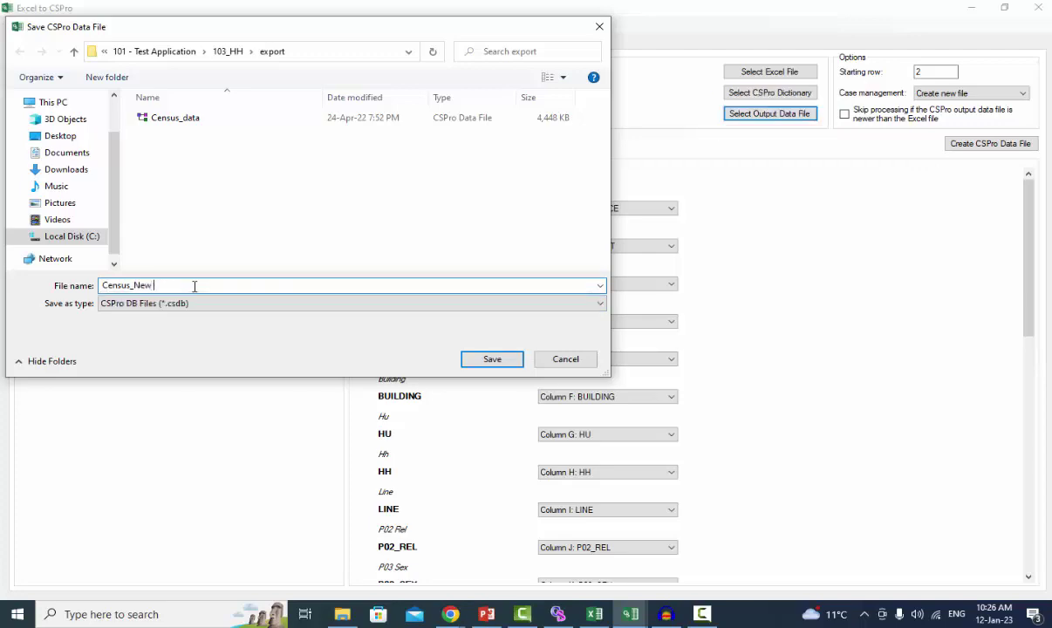
type("_Data")
left_click(490, 360)
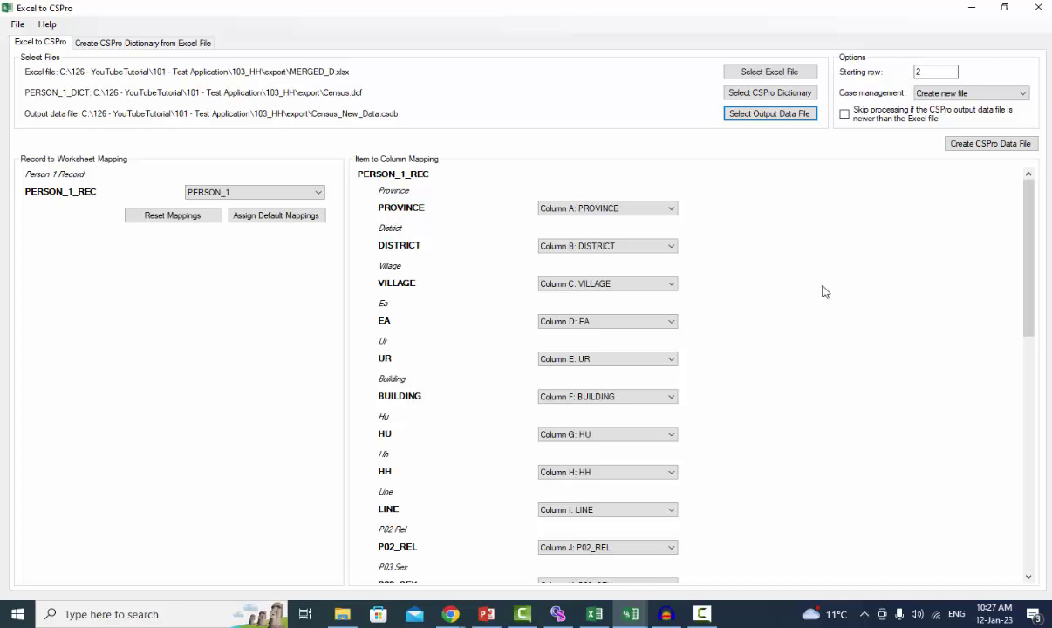
Keep PERSON_1_REC mapped to the PERSON_1 worksheet, then reset the item-to-column mappings and assign the default ones
left_click(316, 195)
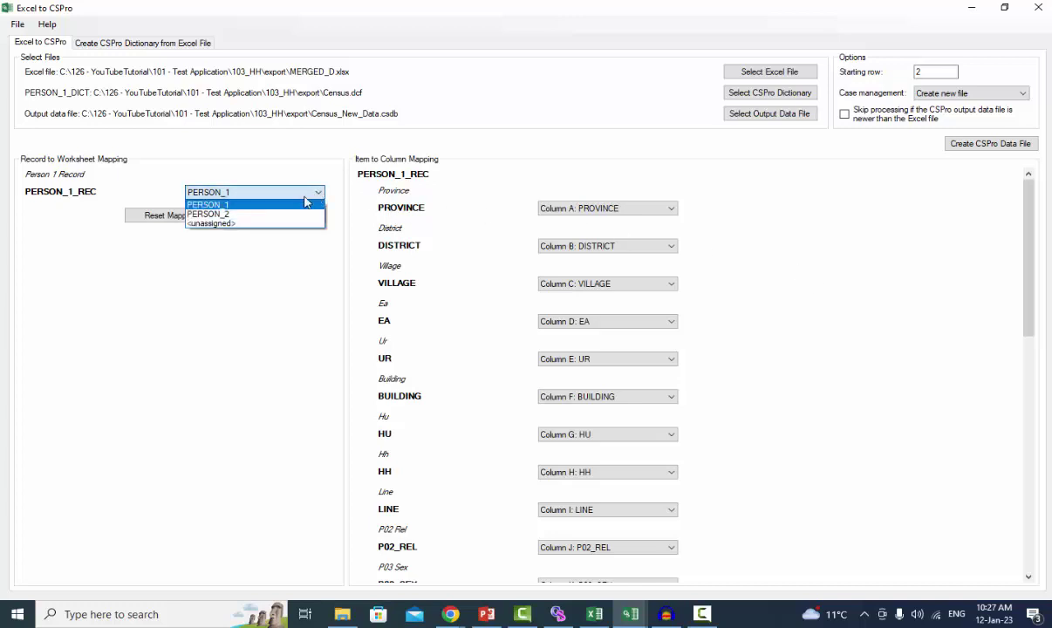
left_click(218, 204)
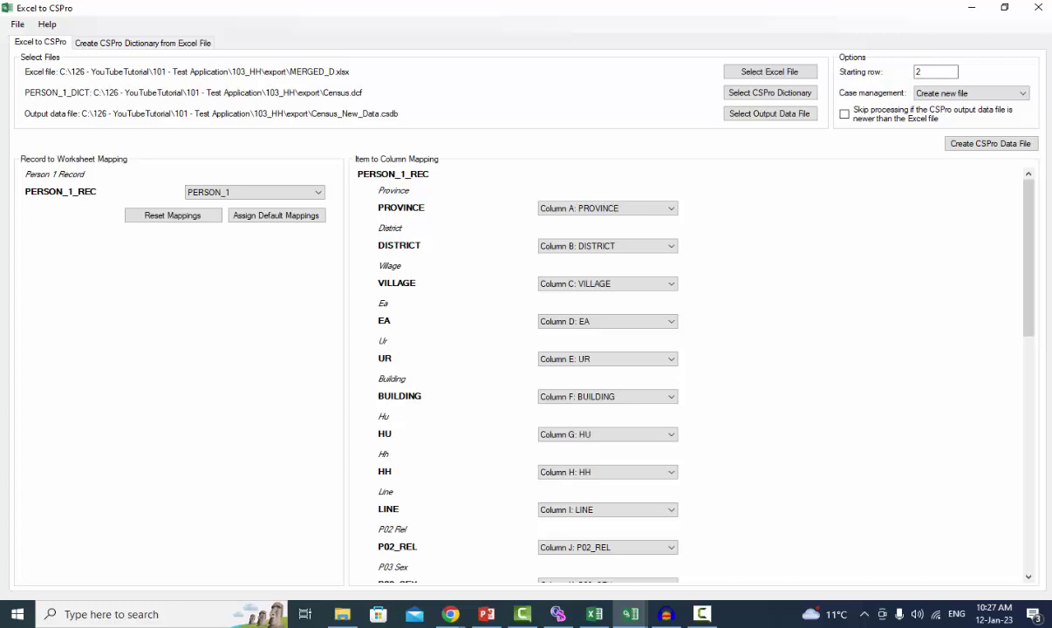
left_click(160, 218)
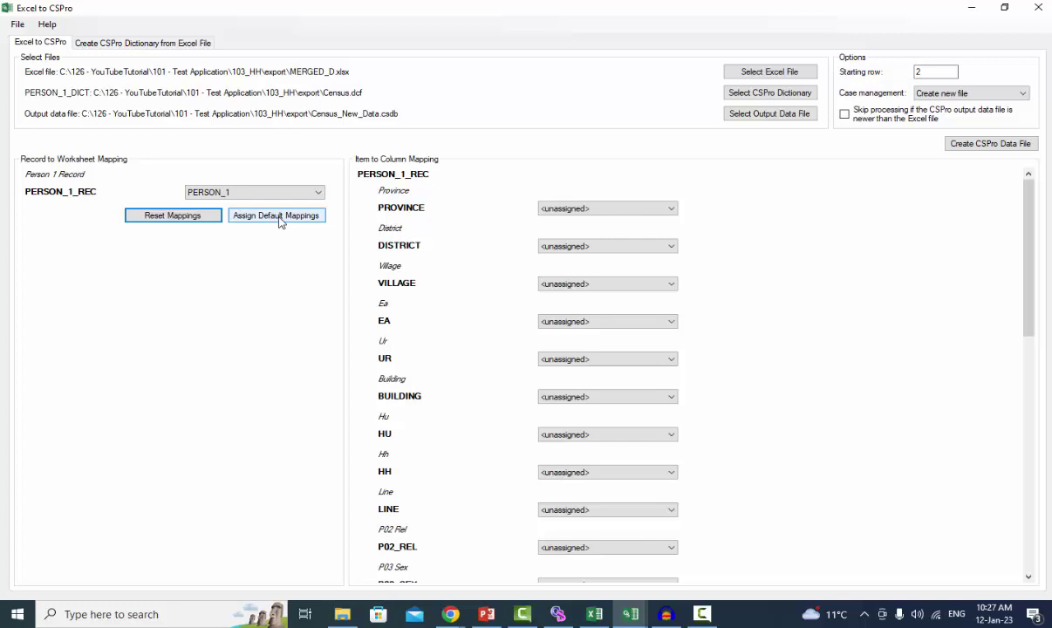
left_click(669, 210)
left_click(669, 210)
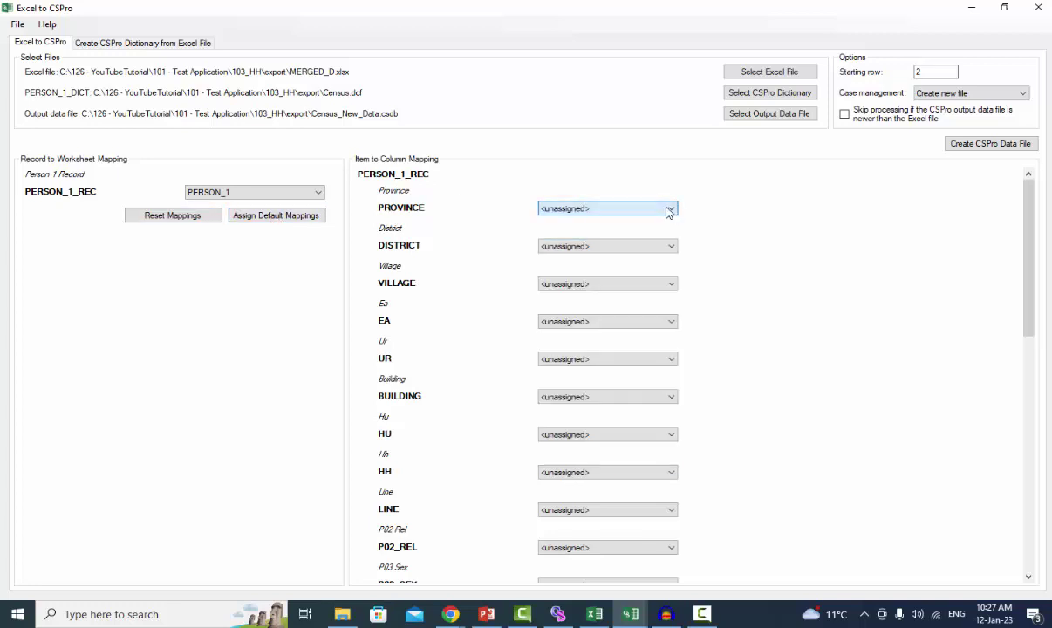
left_click(289, 219)
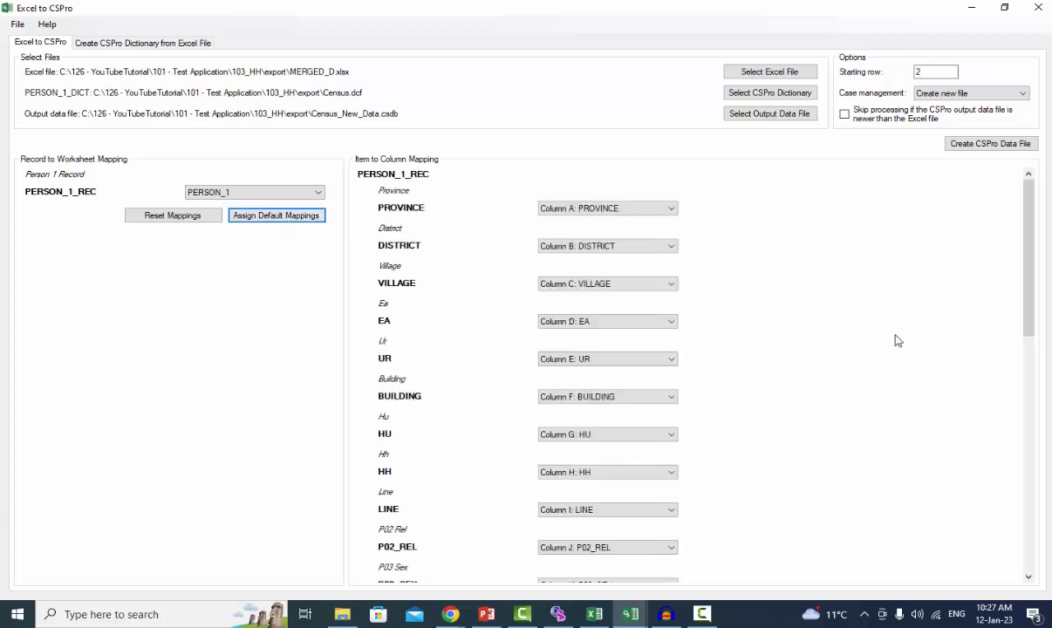
Check the Excel column choices for the PROVINCE, P20_BORN12, DISTRICT, VILLAGE, EA and UR items
left_click(672, 211)
left_click(672, 211)
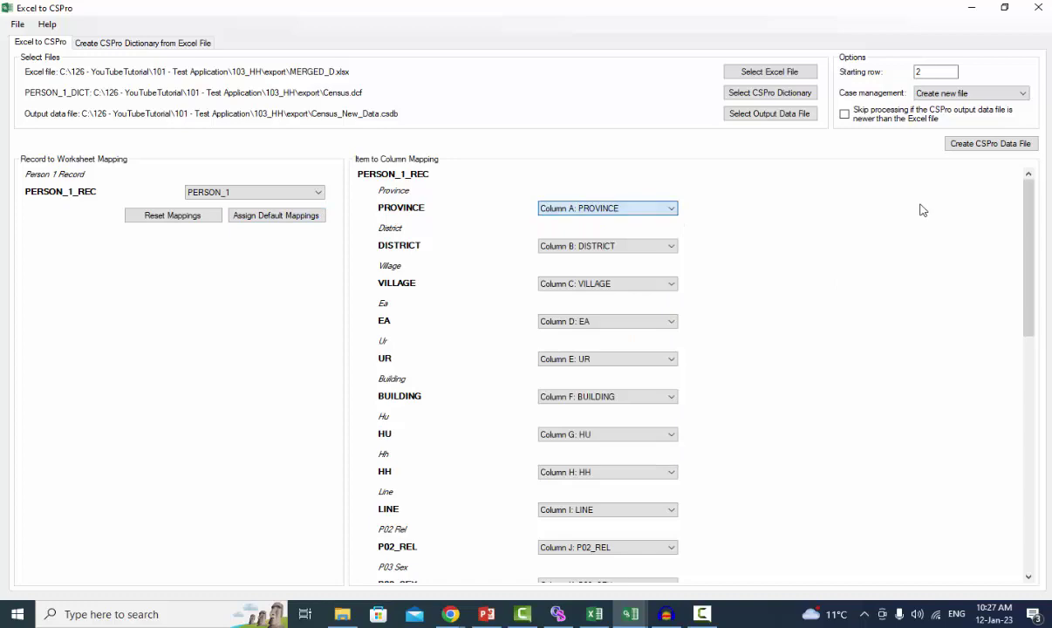
left_click_drag(1032, 255, 1041, 534)
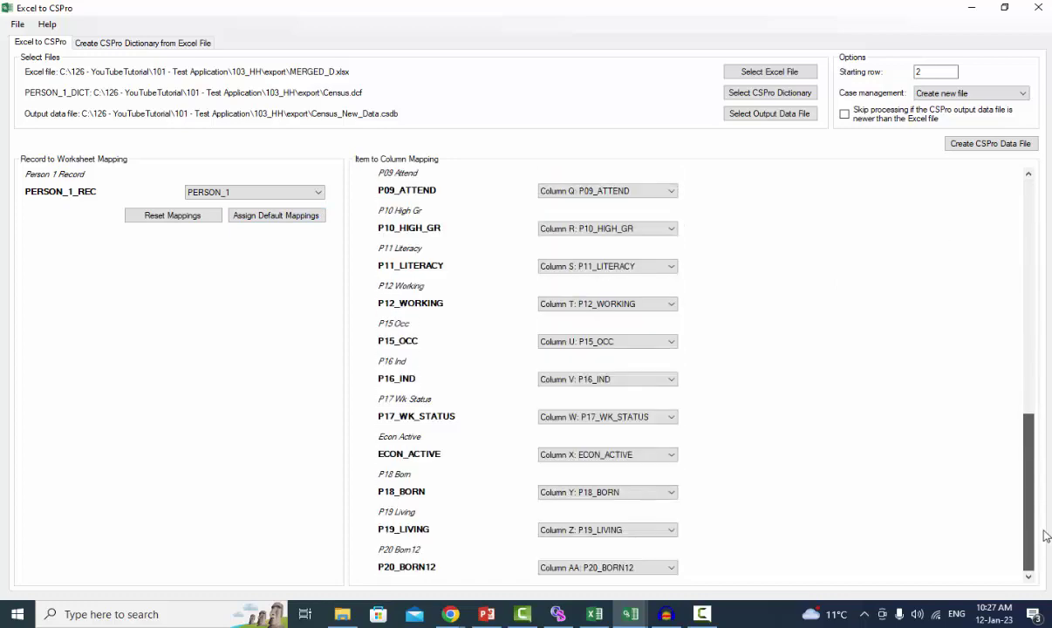
left_click(674, 568)
left_click(673, 569)
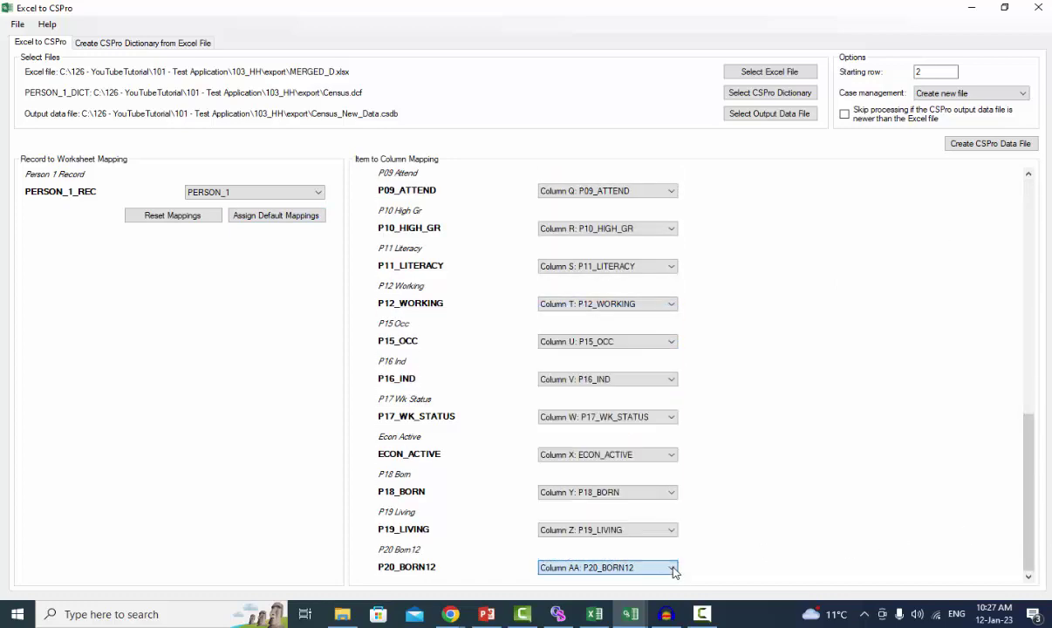
left_click_drag(1029, 514, 1030, 227)
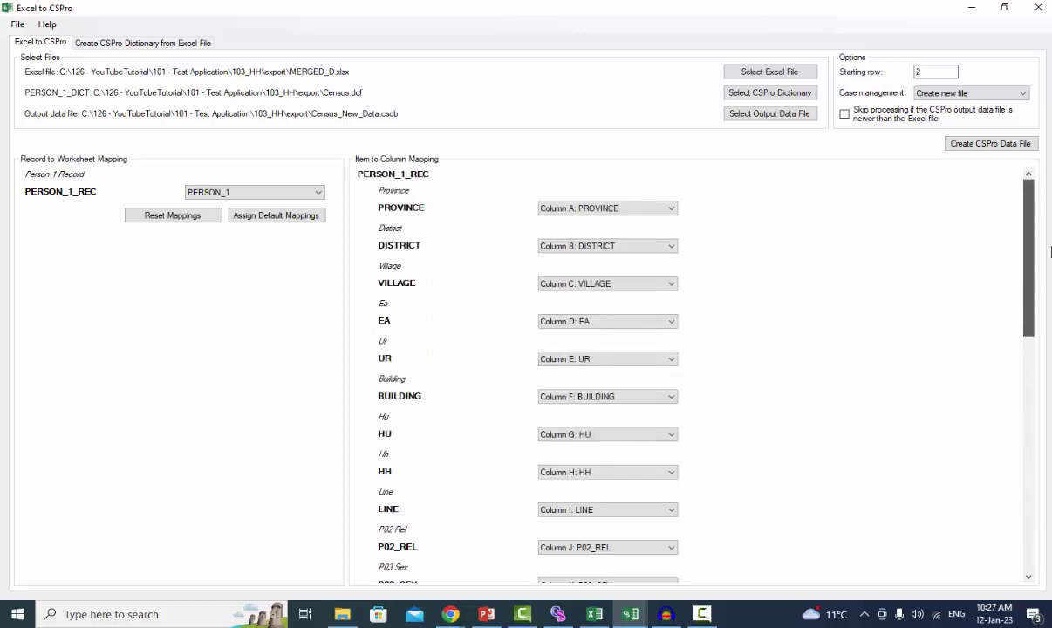
left_click(672, 246)
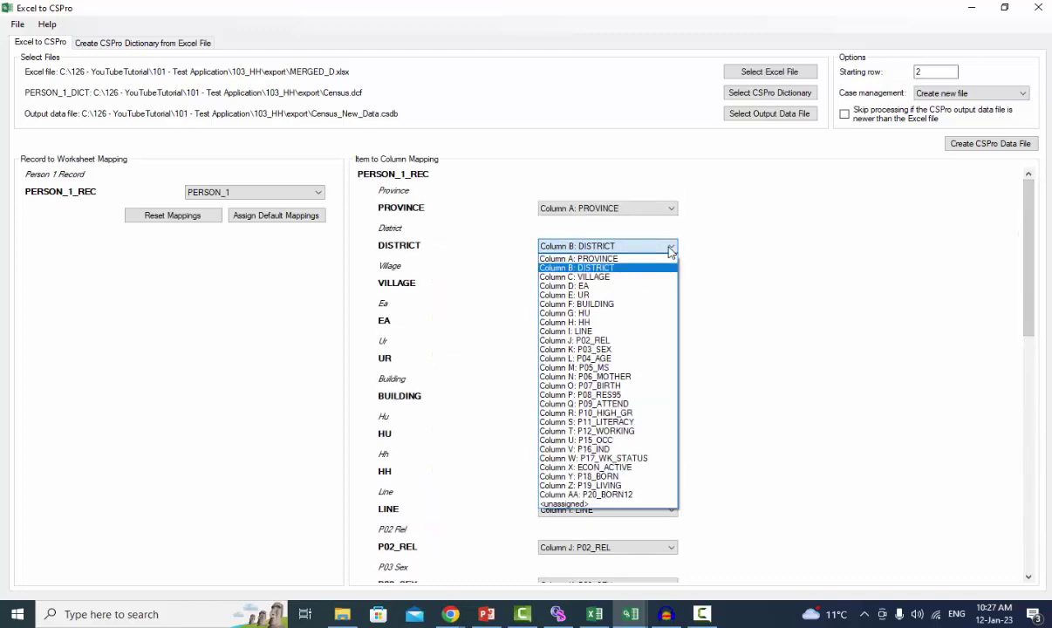
left_click(672, 265)
left_click(670, 286)
left_click(667, 299)
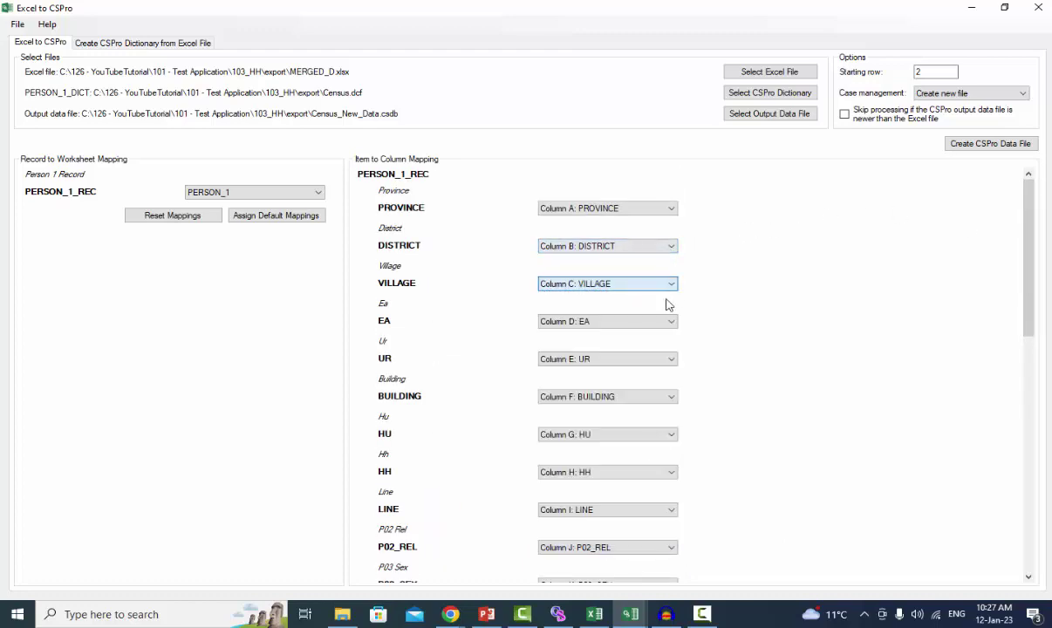
left_click(671, 322)
left_click(670, 324)
left_click(670, 358)
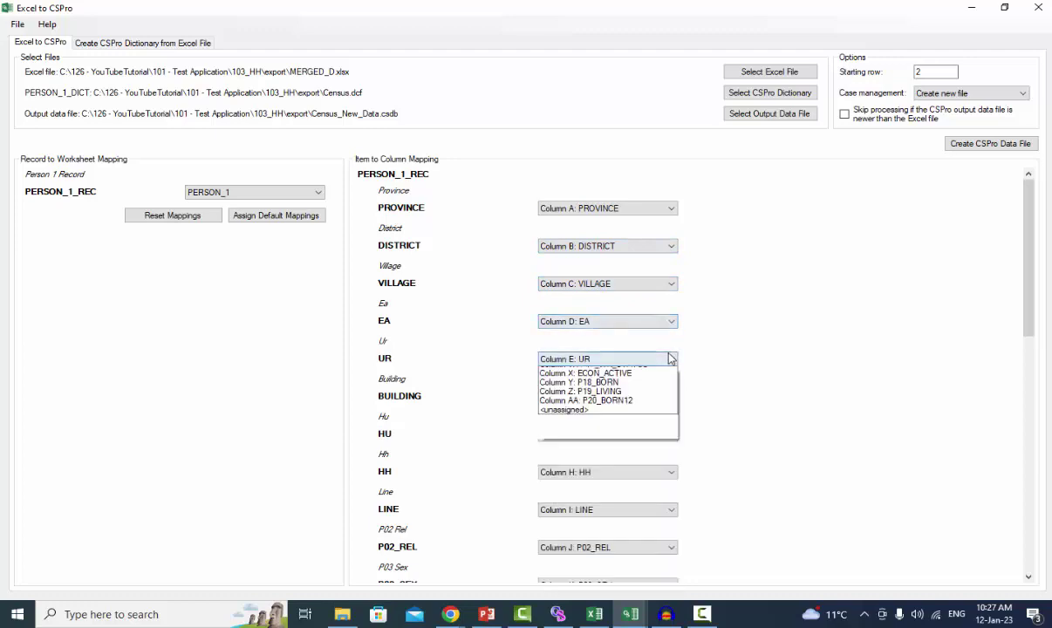
left_click(670, 359)
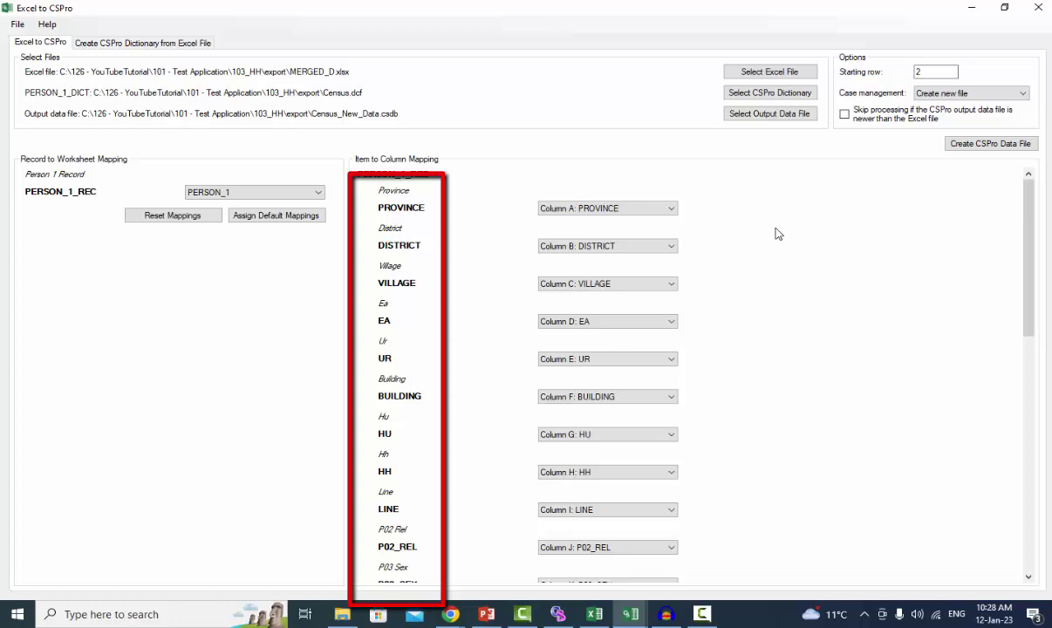
Examine in order which Excel column is mapped to each ID item from PROVINCE through HU
left_click(671, 208)
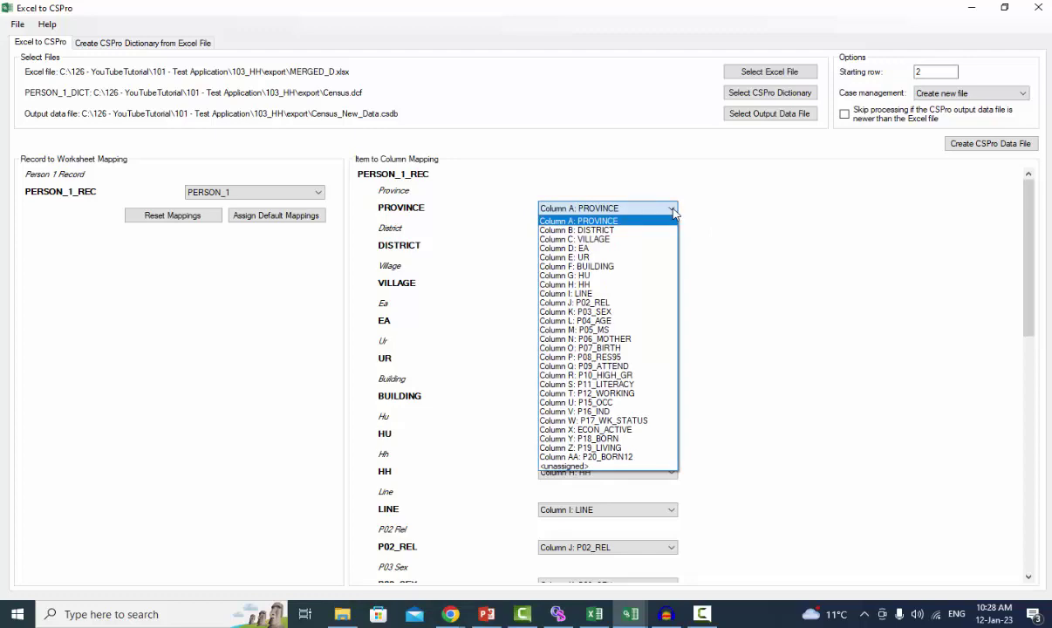
left_click(672, 210)
left_click(672, 247)
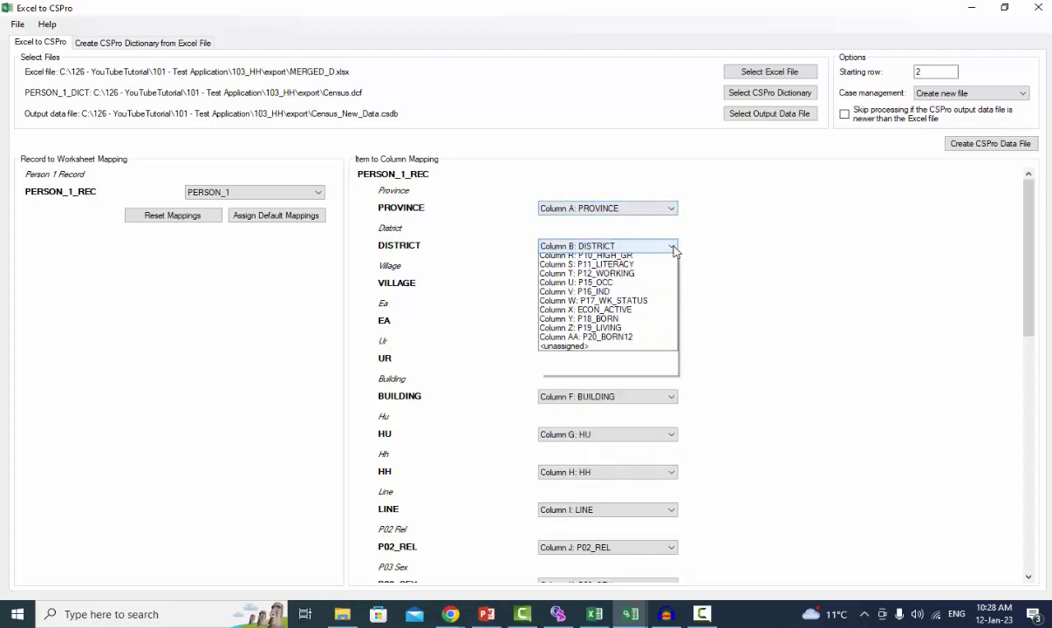
left_click(673, 249)
left_click(671, 285)
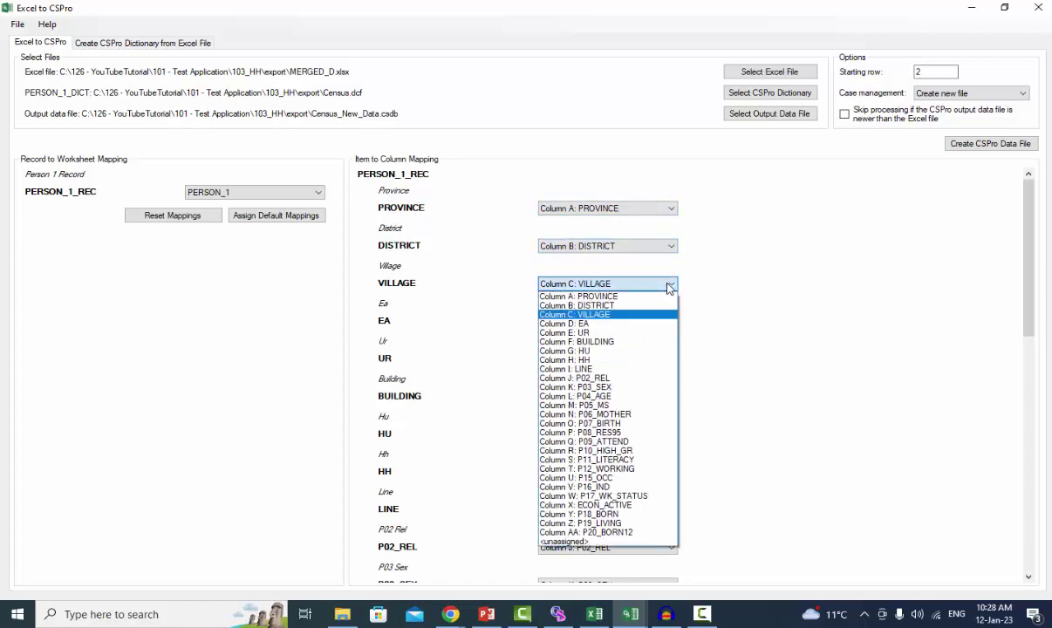
left_click(668, 293)
left_click(666, 323)
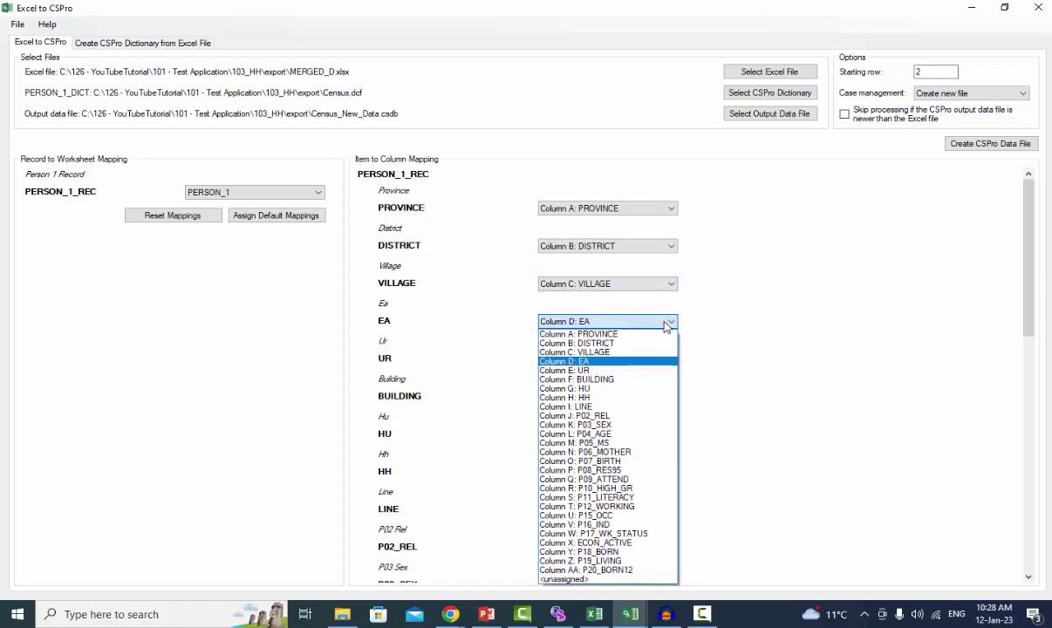
left_click(666, 327)
left_click(666, 358)
left_click(667, 359)
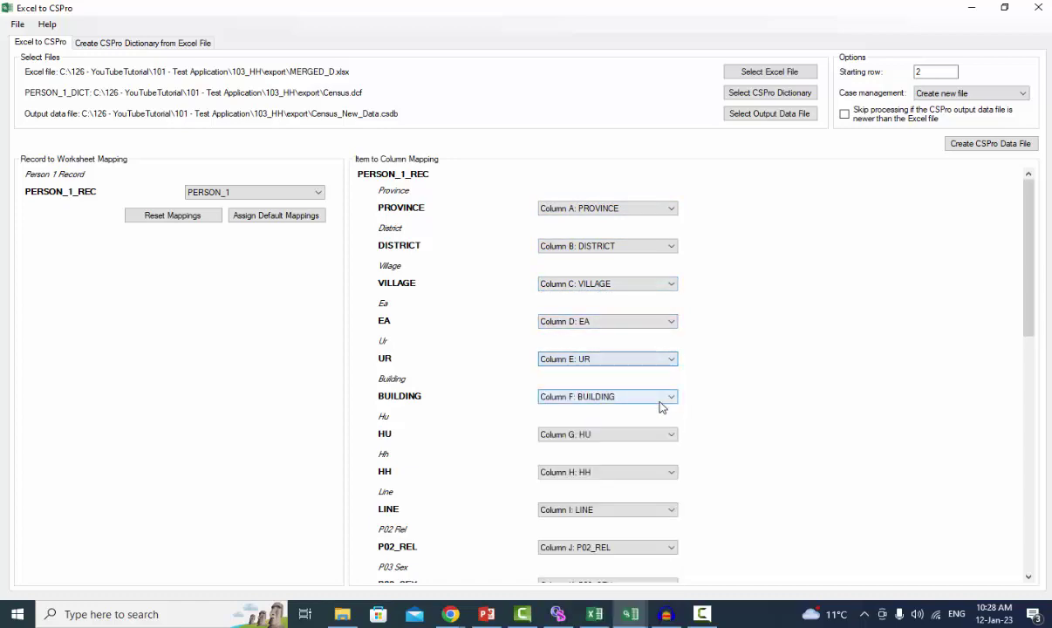
left_click(664, 398)
left_click(665, 400)
left_click(670, 435)
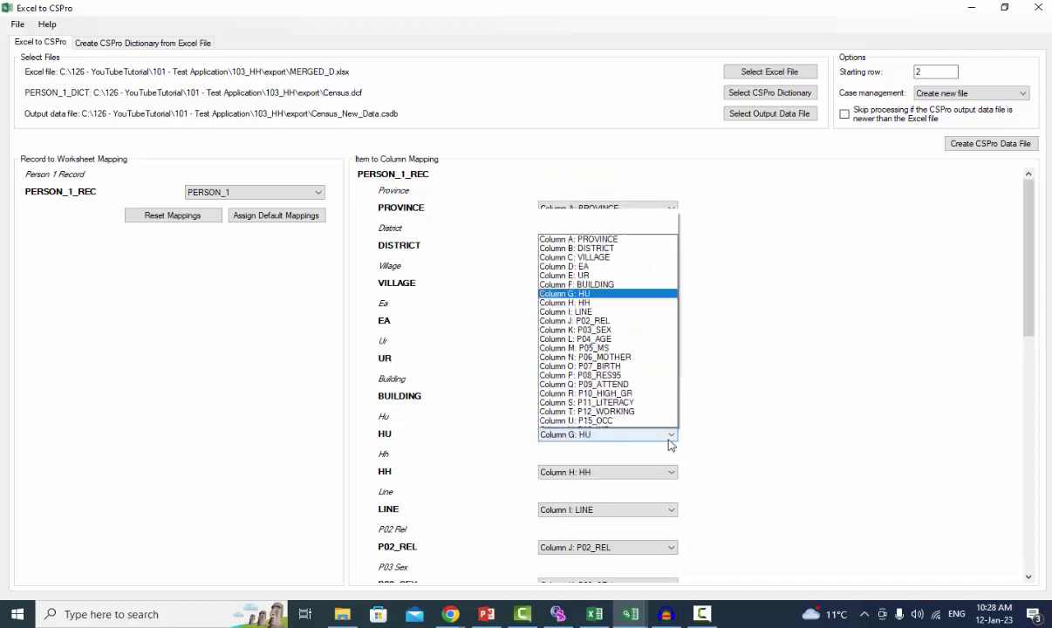
left_click(669, 434)
Set the column mapping of the P08_RES95 item to <unassigned> and reopen its column choices
scroll(1015, 375, "down", 2)
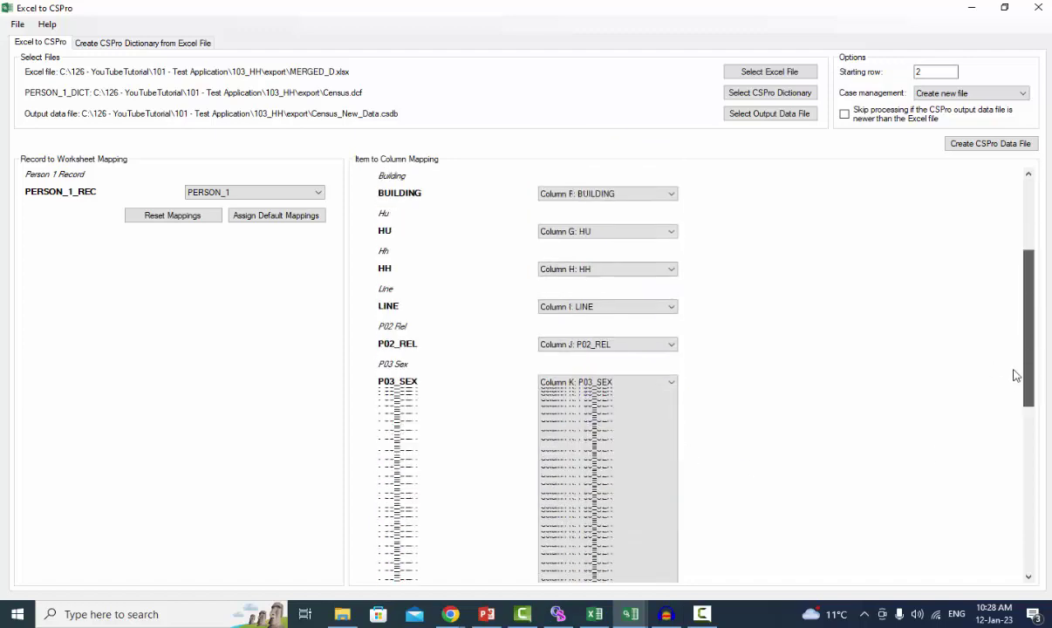
scroll(1014, 375, "down", 3)
left_click(667, 335)
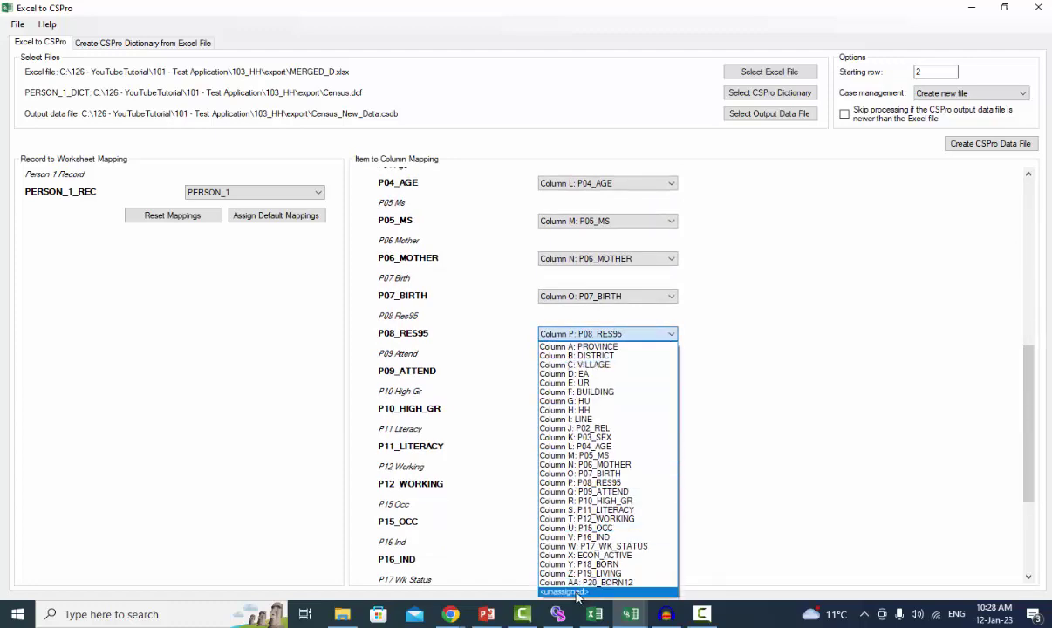
left_click(577, 592)
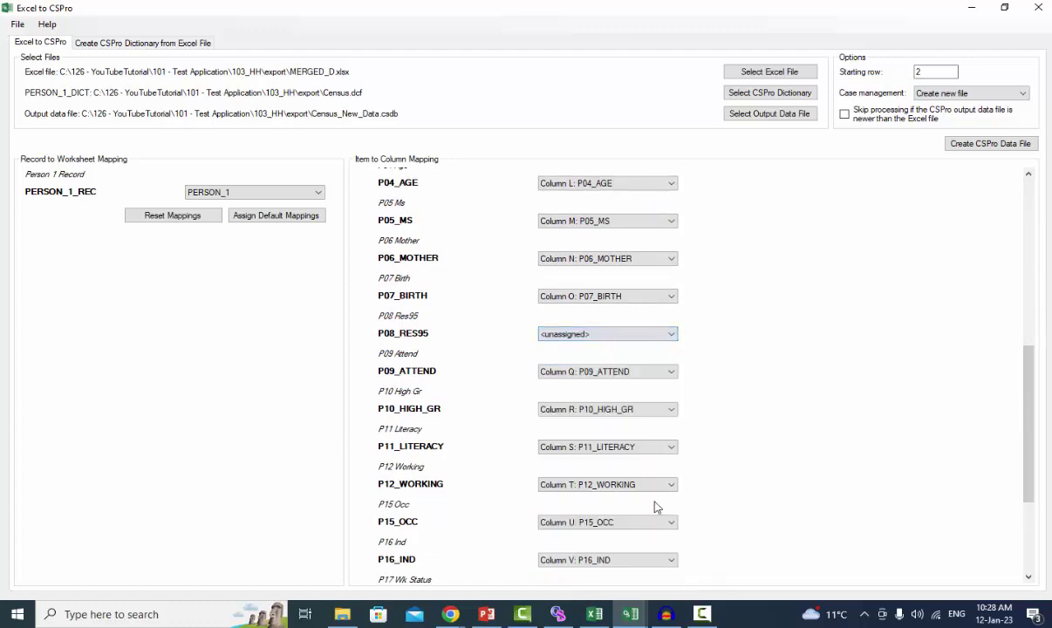
left_click(672, 335)
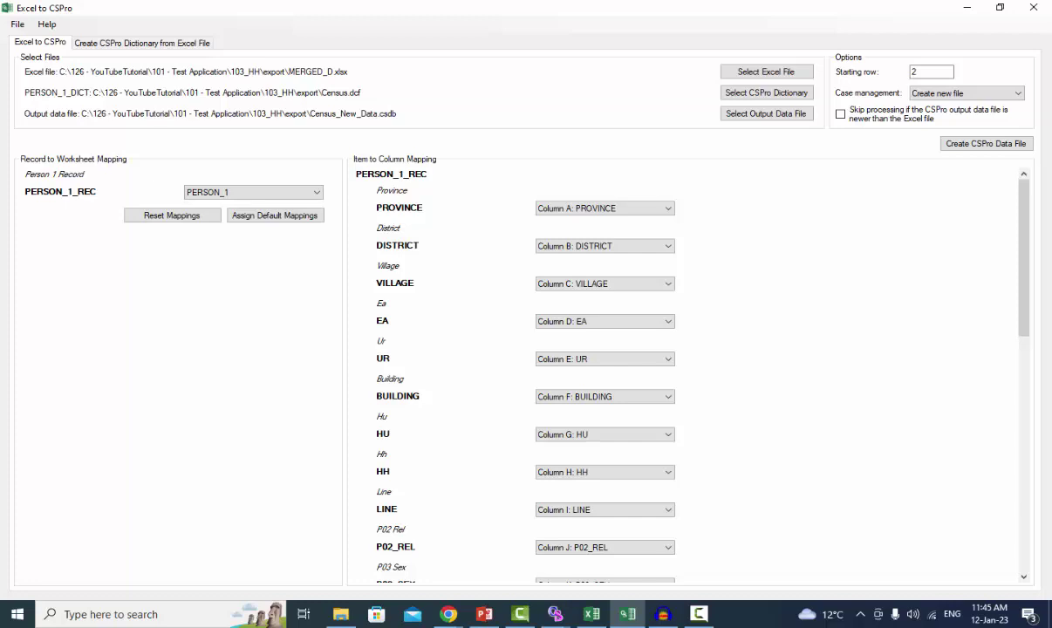
Review the case management options, keep Create new file, and create the CSPro data file
left_click(1019, 95)
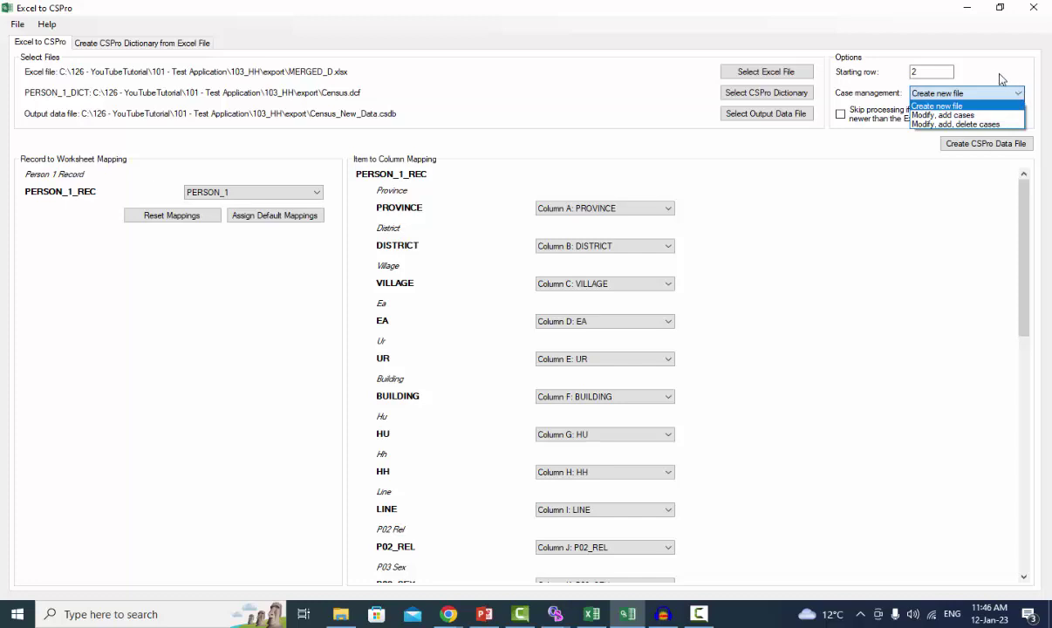
left_click(1006, 79)
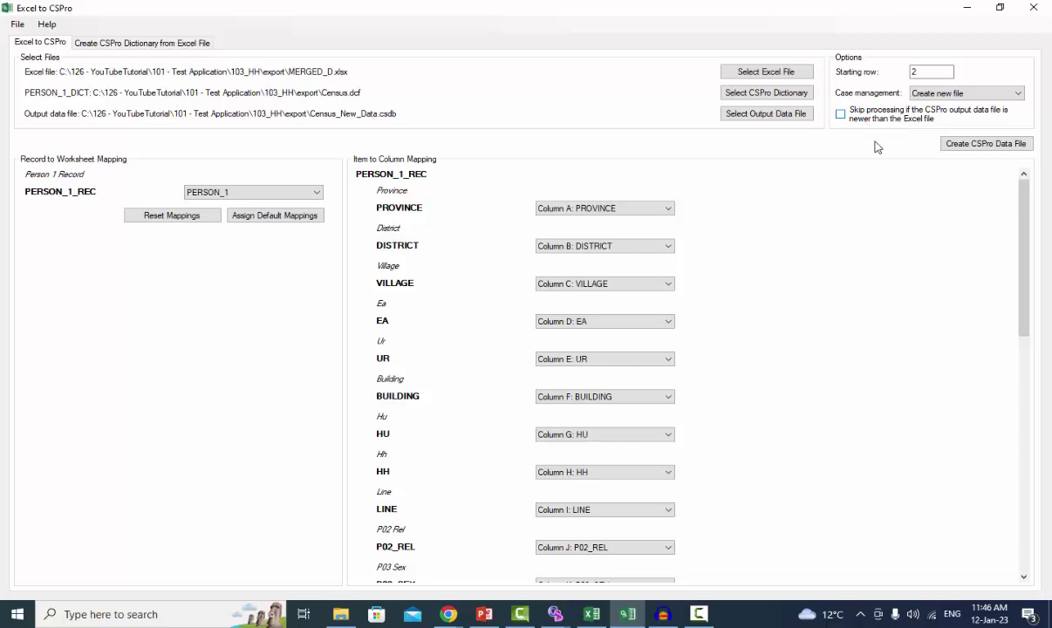
left_click(986, 144)
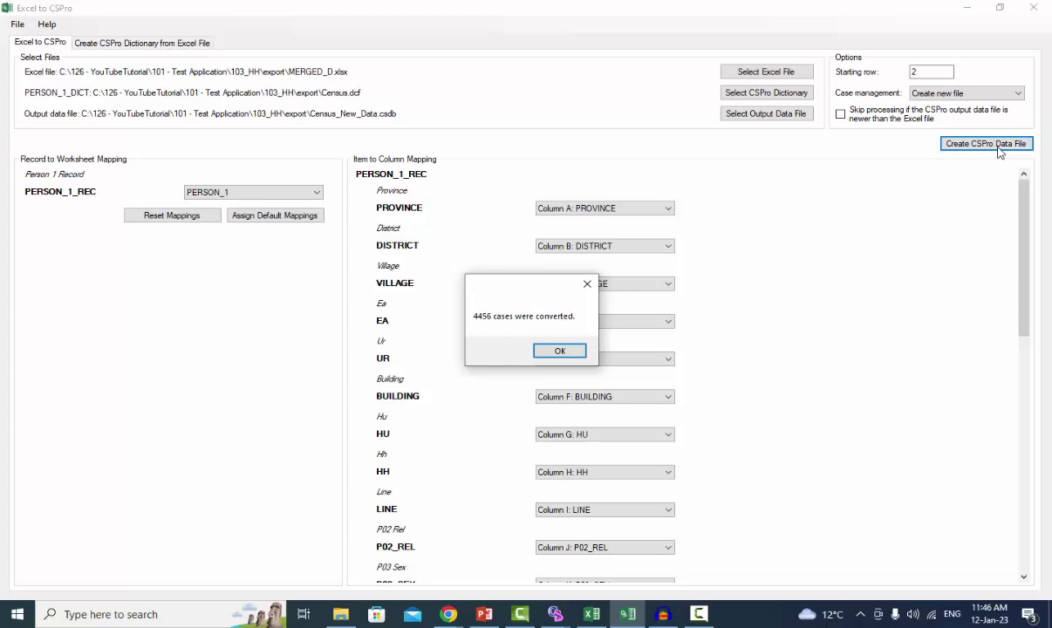
left_click(559, 352)
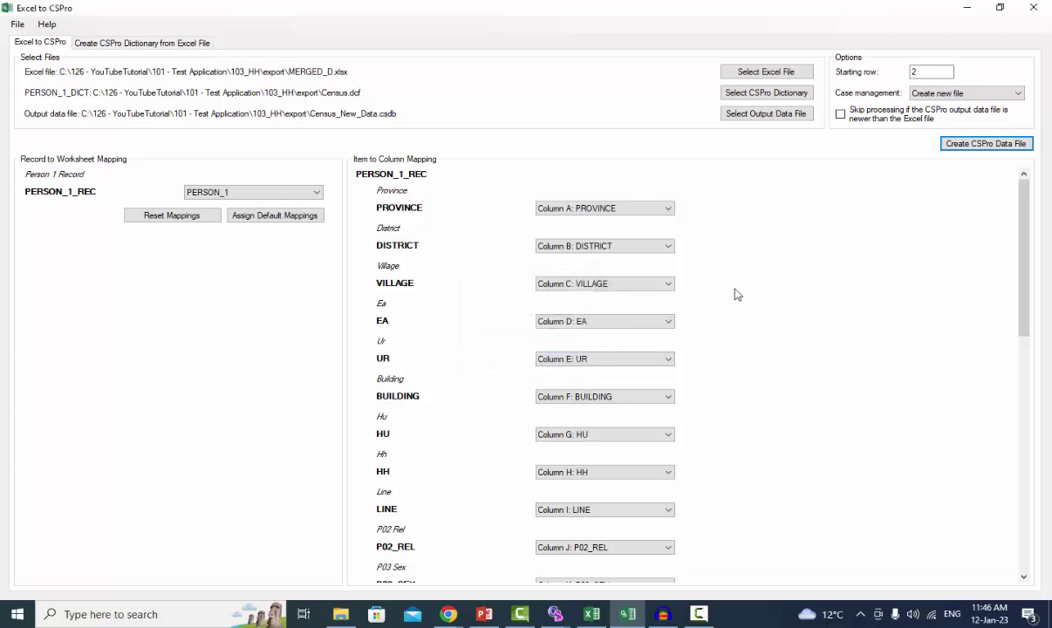
Open the Census dictionary in CSPro and view the value set of P03_SEX in PERSON_1_REC
left_click(350, 619)
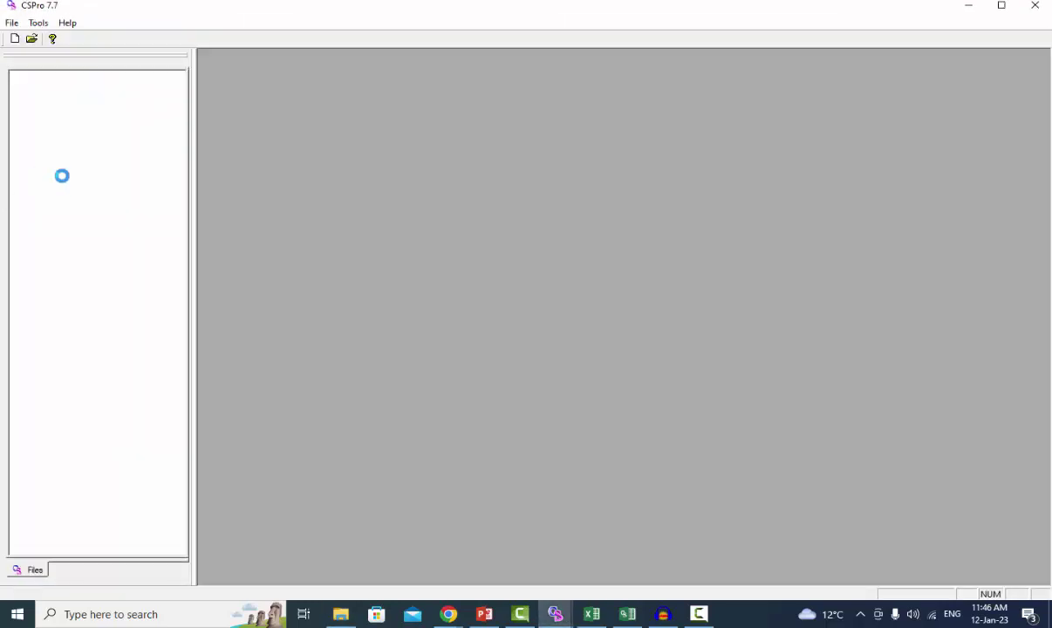
left_click(43, 108)
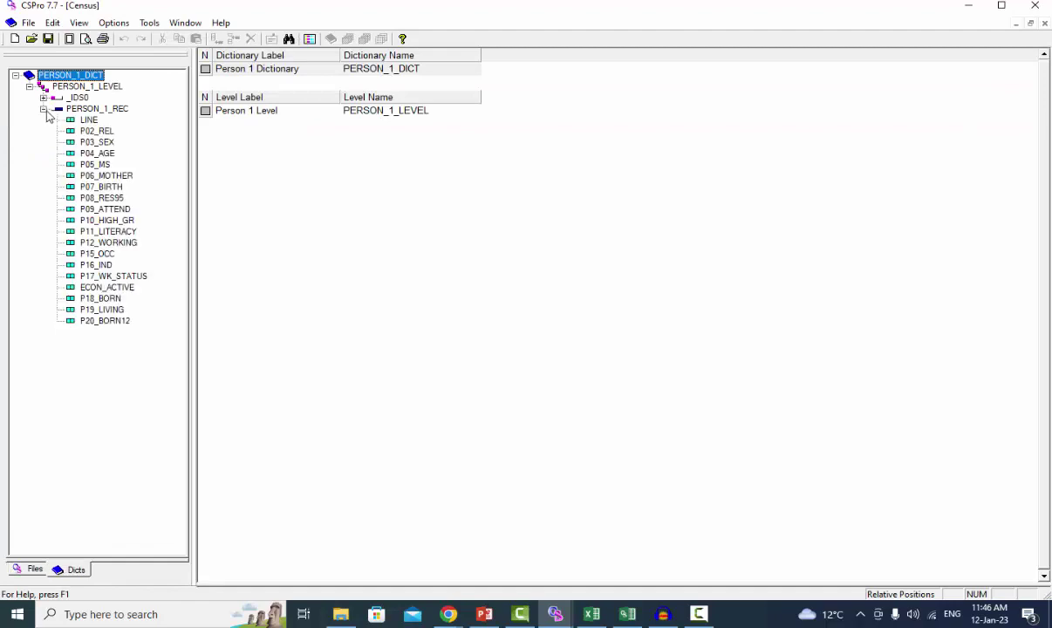
left_click(92, 142)
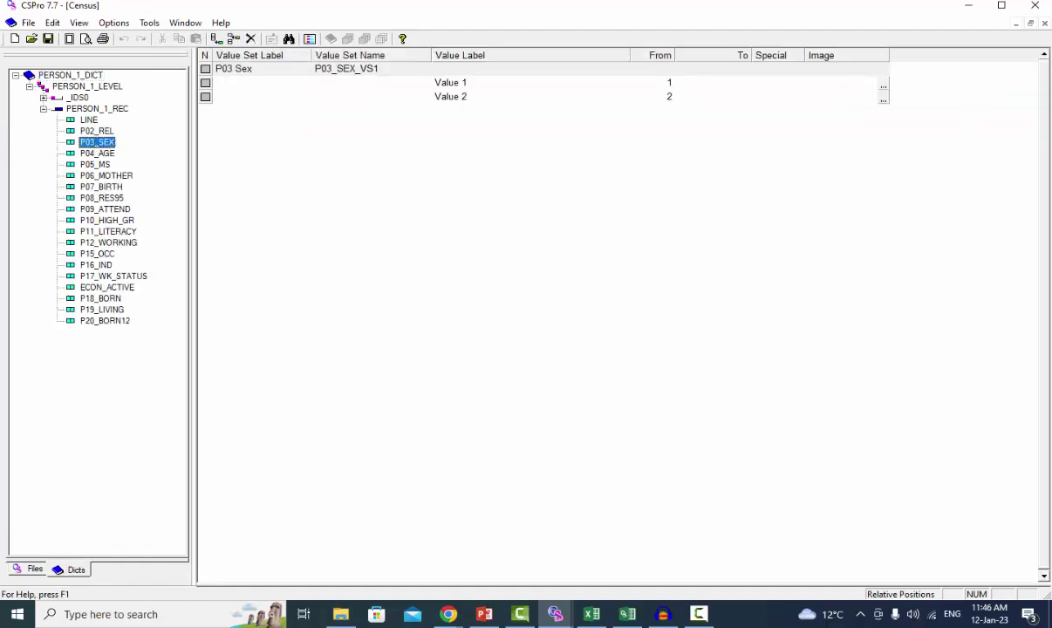
Label values 1 and 2 of the P03_SEX value set as Male and Female
left_click(261, 68)
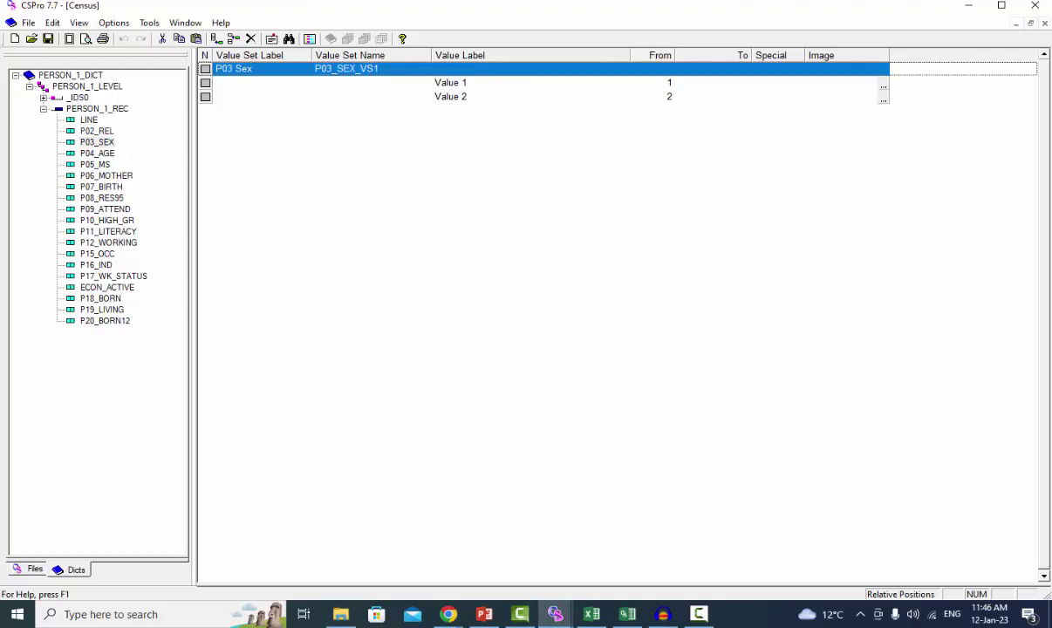
left_click(450, 82)
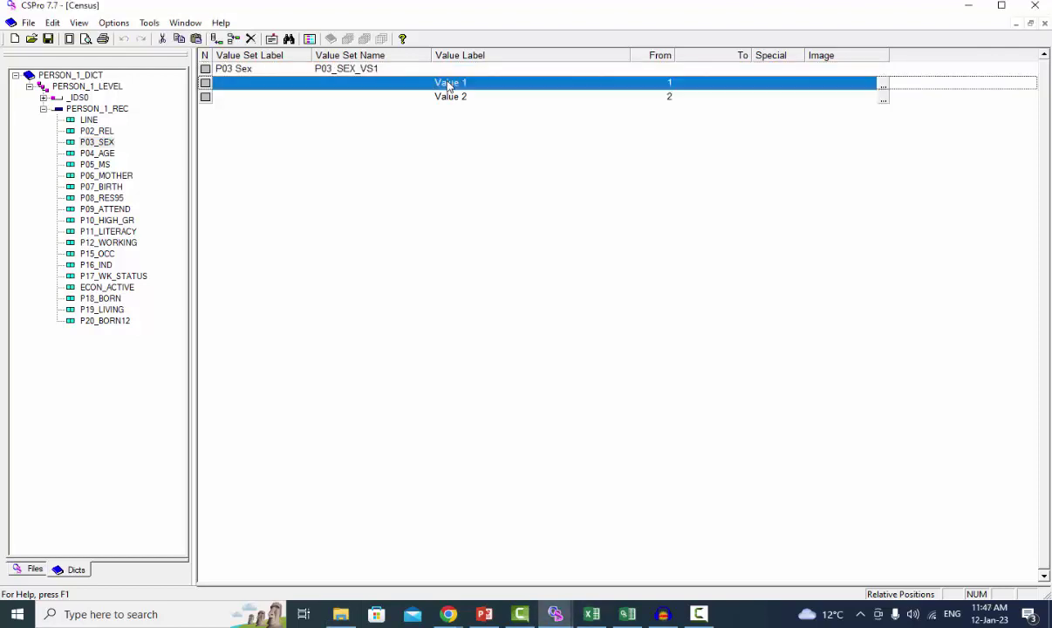
type("Male")
left_click(450, 96)
type("Female")
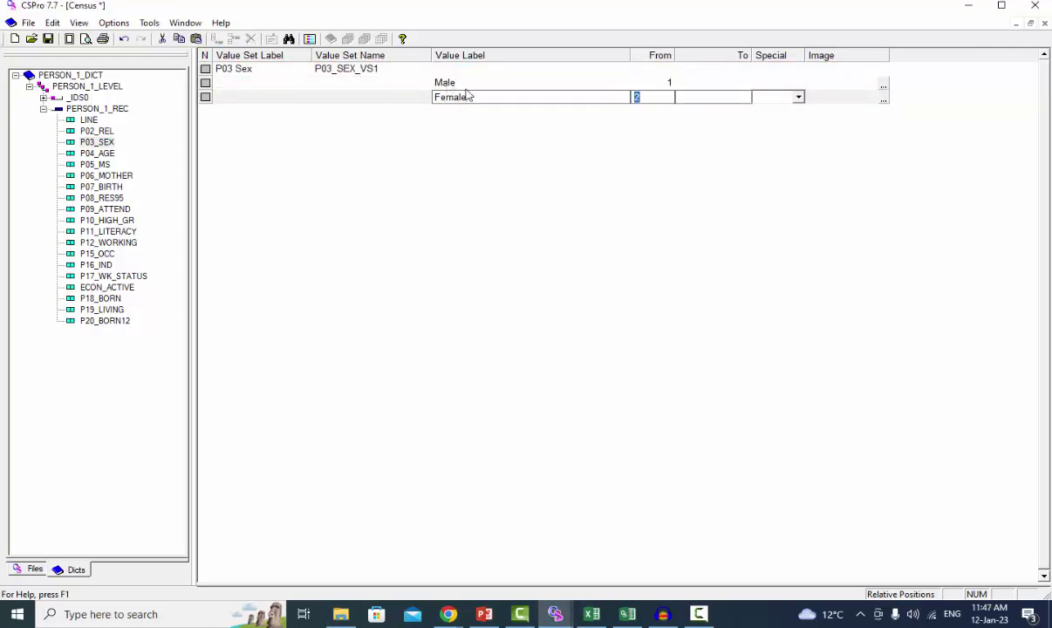
Label values 1 to 3 of the P02_REL value set as Head, Spouse and Child
left_click(98, 131)
left_click(440, 82)
type("Head")
key("Return")
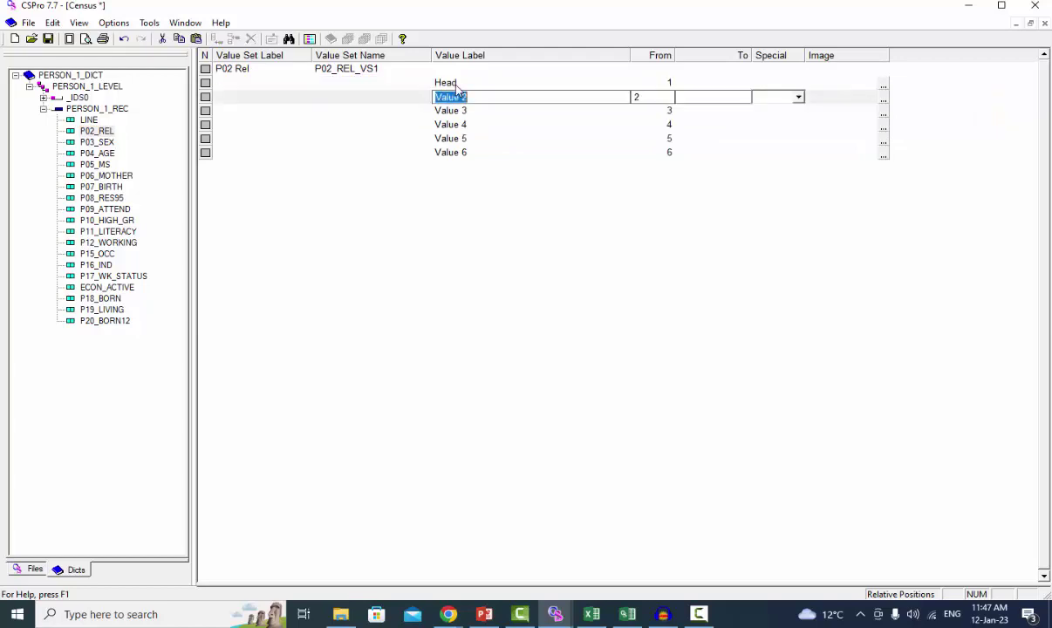
type("Spouse")
key("Return")
type("Child")
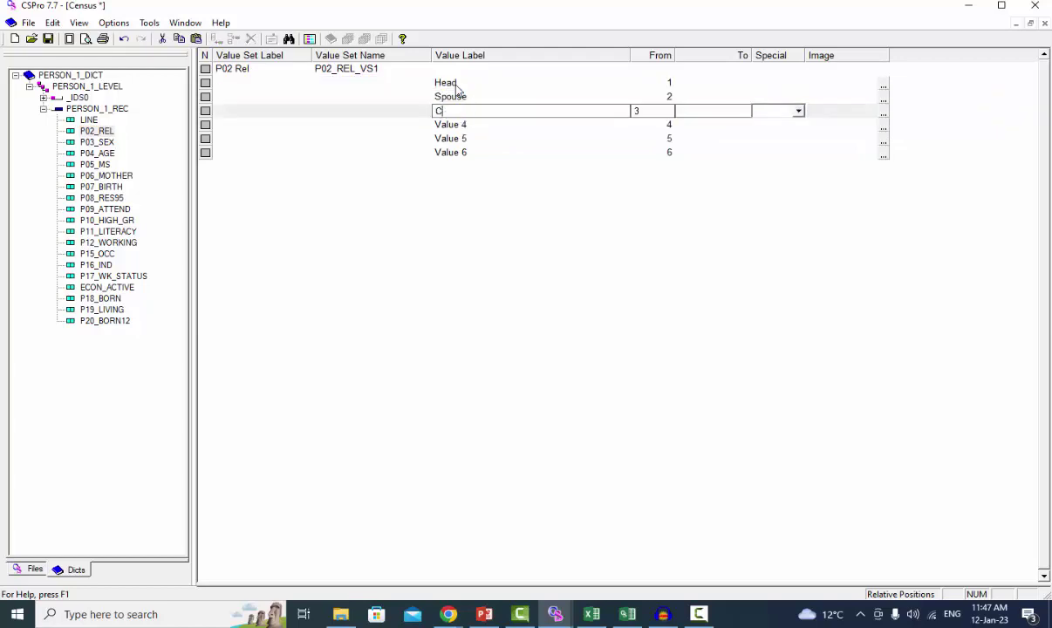
key("Return")
Label values 4 to 6 of the P02_REL value set as Parent, Other relative and Nonrelative
type("Parent")
key("Return")
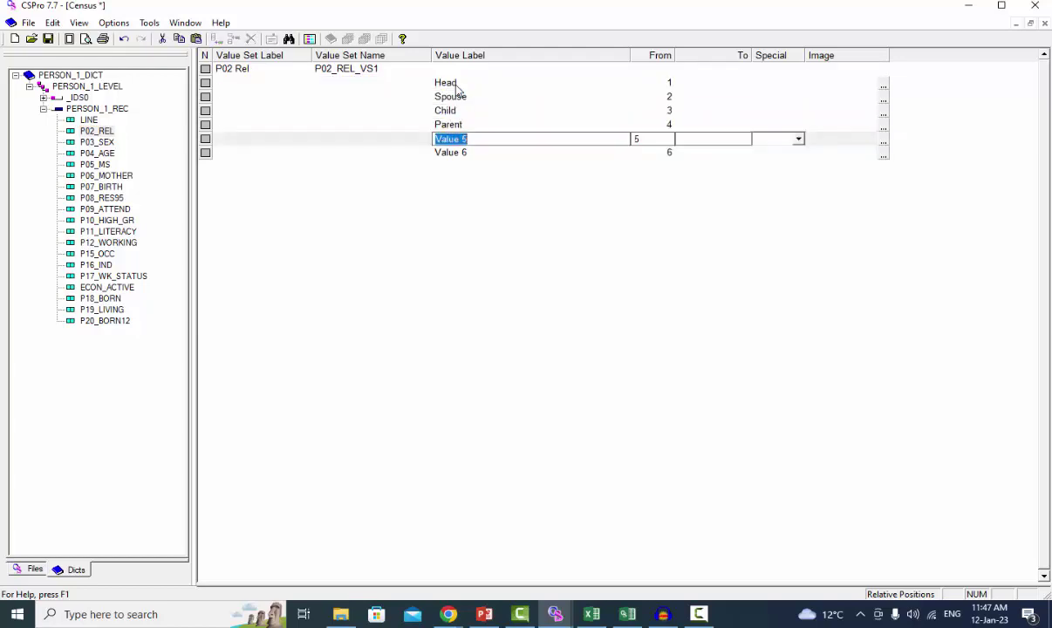
type("Other relative")
key("Return")
key("Return")
type("Nonrelativ")
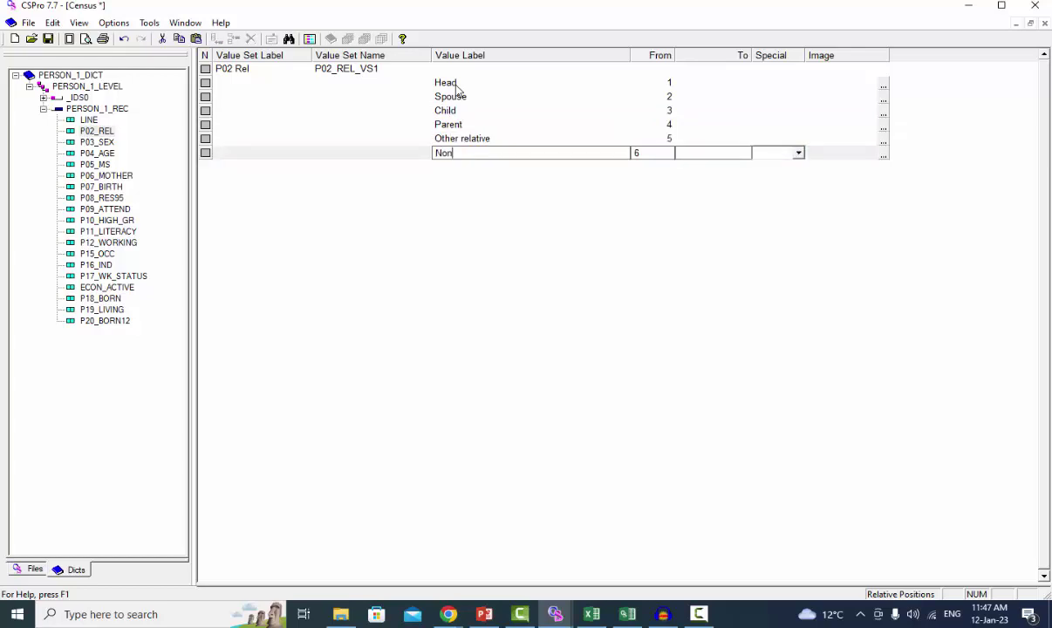
type("e")
key("Return")
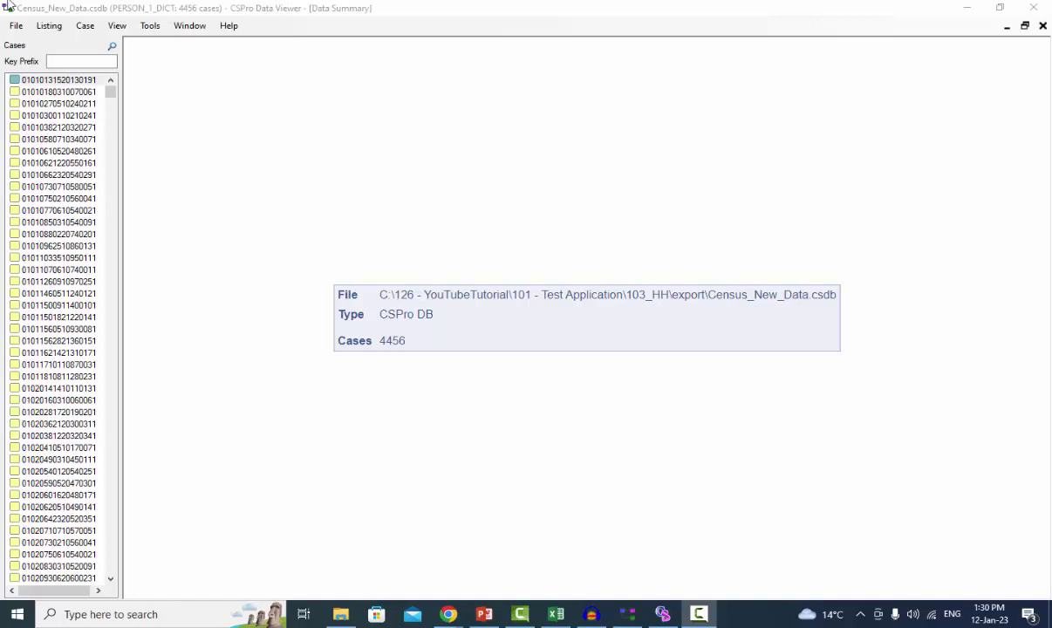
Browse the Census_New_Data cases one by one from the first, examining how many PERSON_1_REC records each contains
left_click(56, 80)
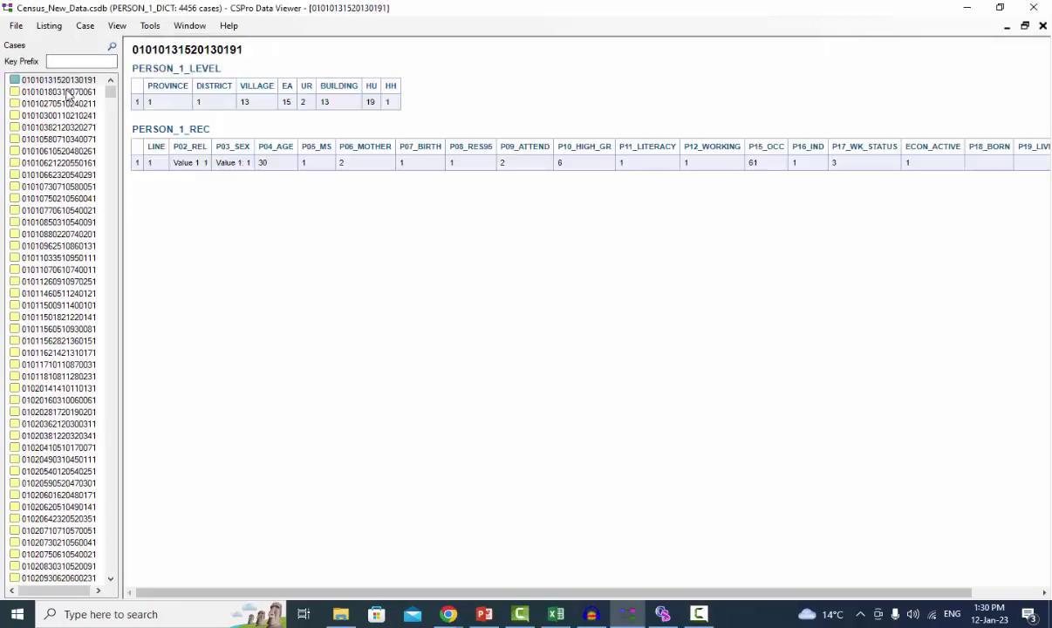
left_click(69, 93)
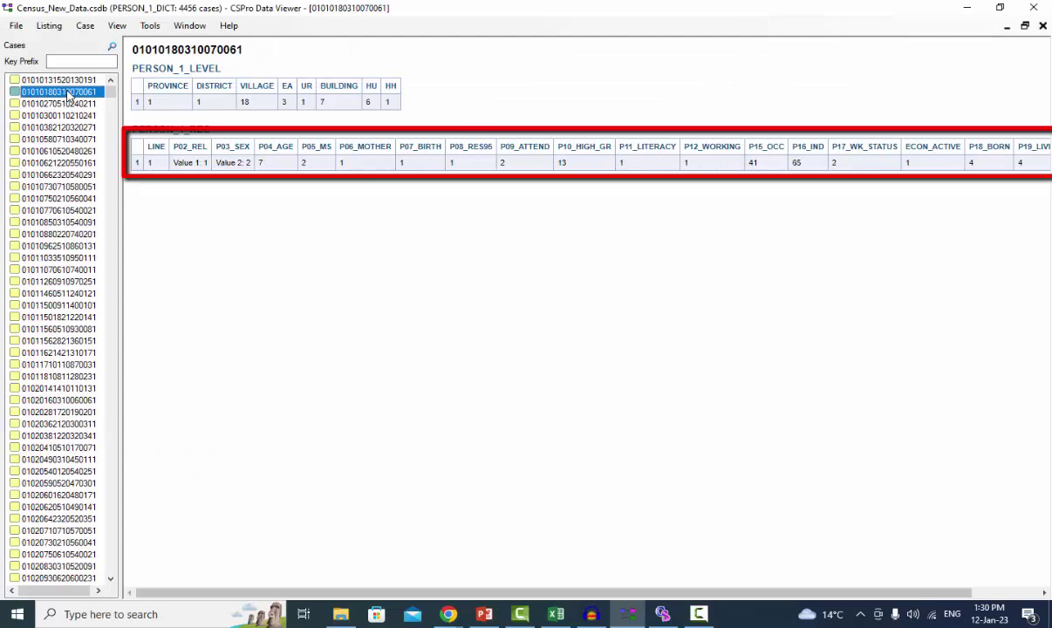
key("Down")
key("Down")
key("Down")
key("Down")
key("Down")
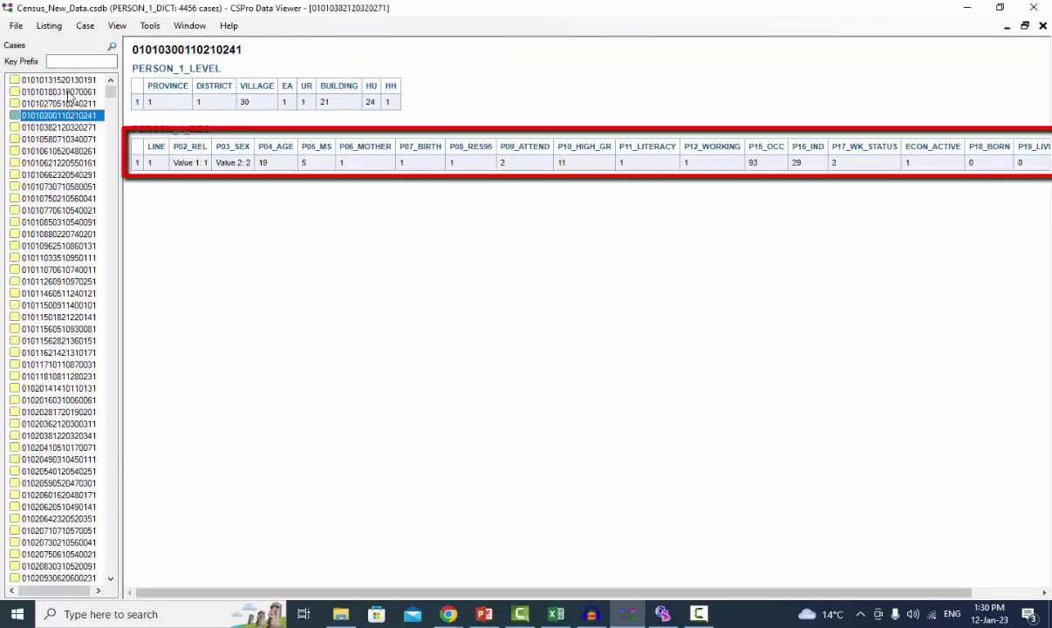
key("Down")
key("Down")
key("Down")
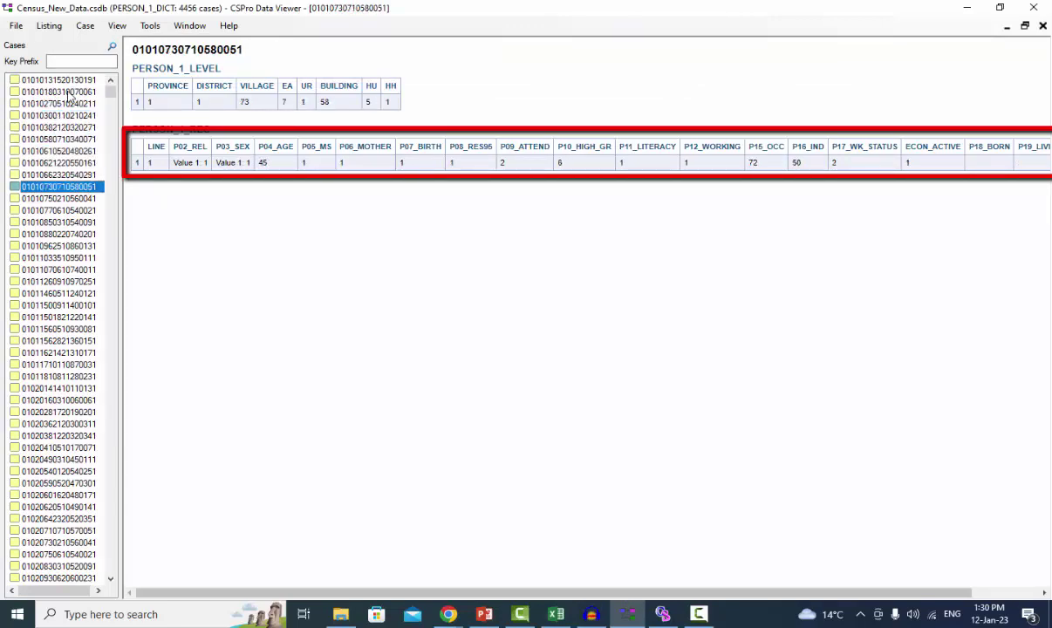
key("Down")
key("Down")
key("Down")
key("Down")
key("Down")
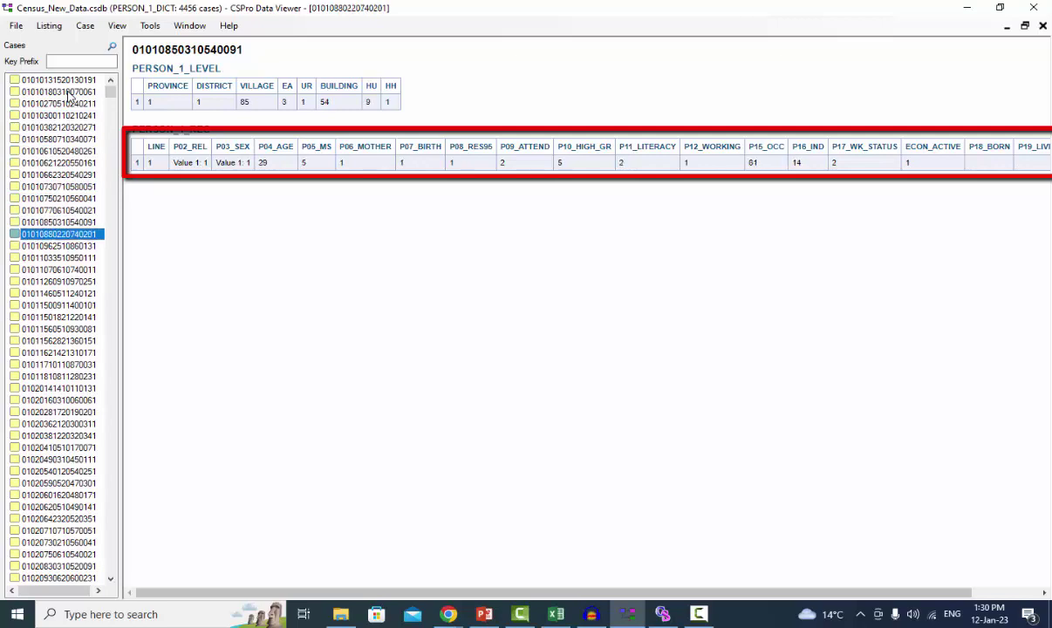
key("Down")
key("Down")
key("Down")
key("Down")
key("Down")
key("Down")
key("Down")
key("Down")
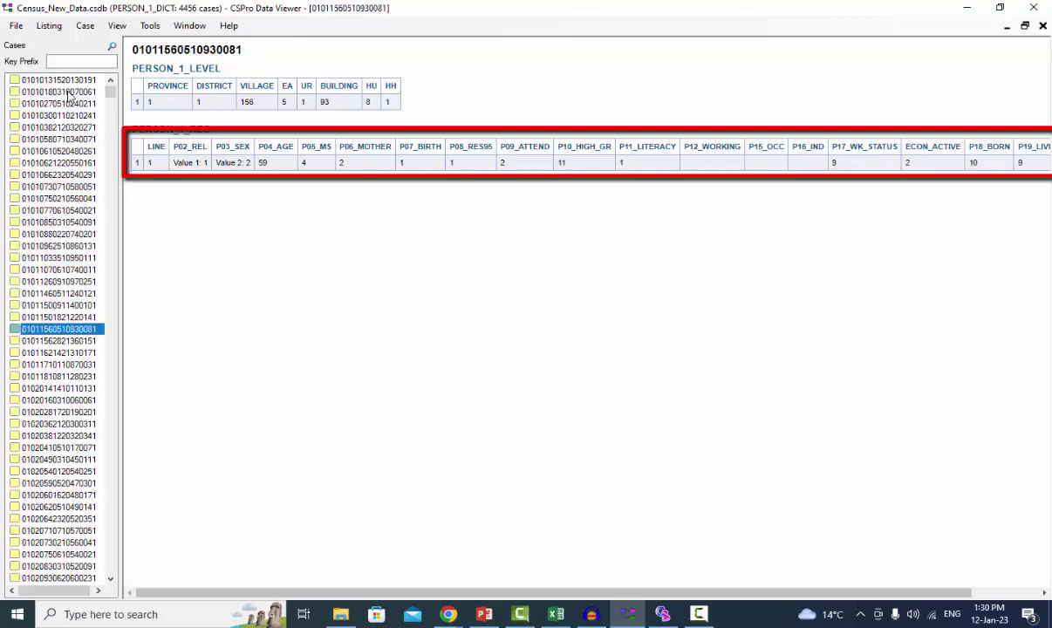
key("Down")
key("Down")
key("Down")
key("Down")
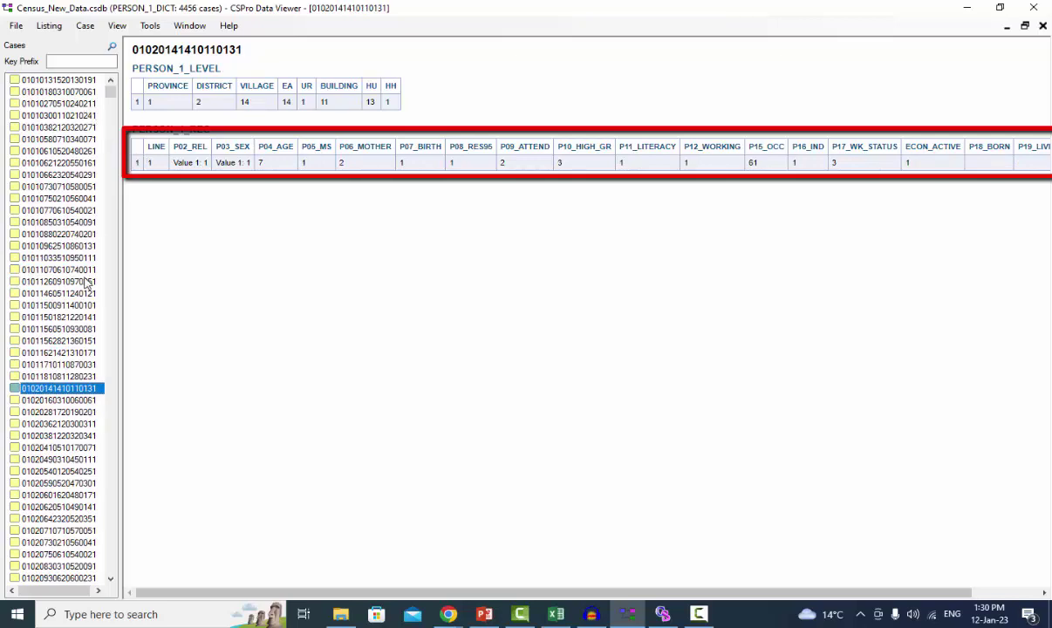
key("Down")
key("Down")
key("Down")
key("Down")
key("Down")
key("Down")
key("Down")
key("Down")
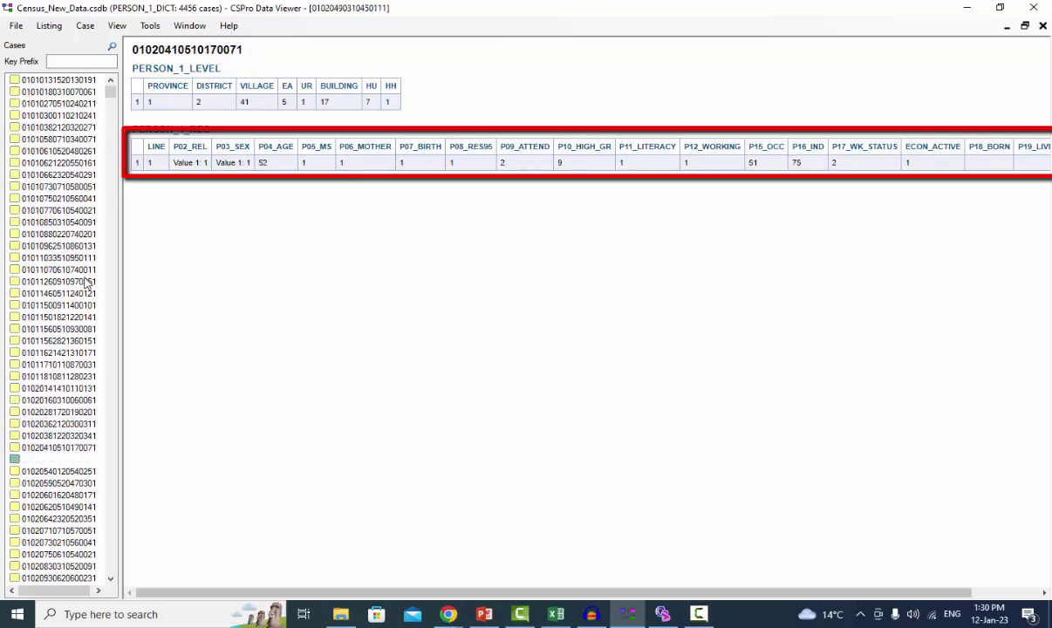
key("Down")
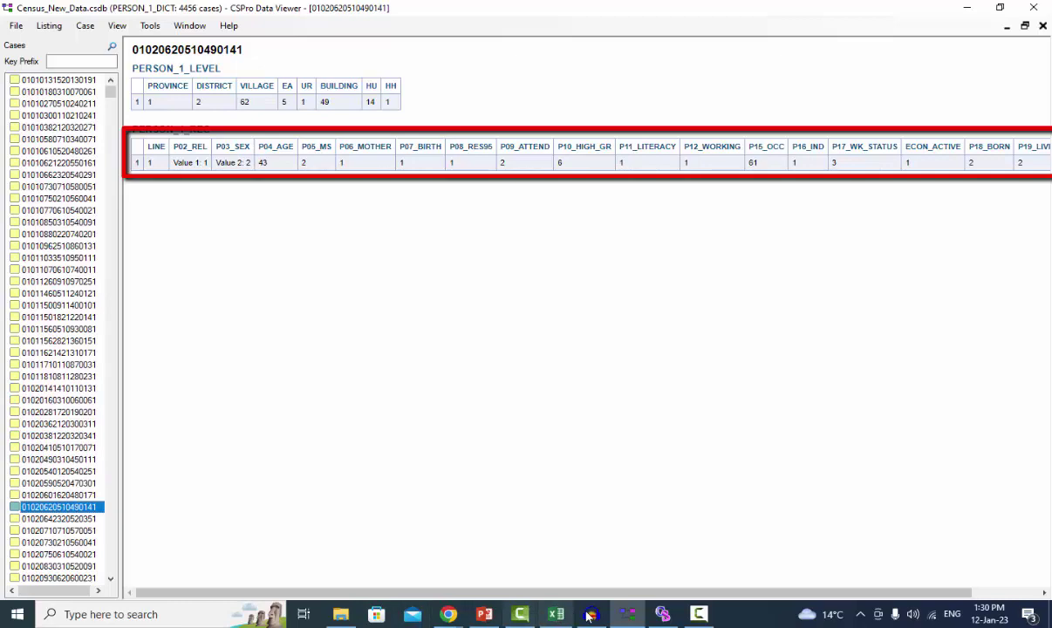
Switch to the MERGED_D workbook in Excel and highlight household rows in the PERSON_1 sheet, ending with rows 9 to 12
left_click(556, 617)
left_click_drag(19, 207, 17, 483)
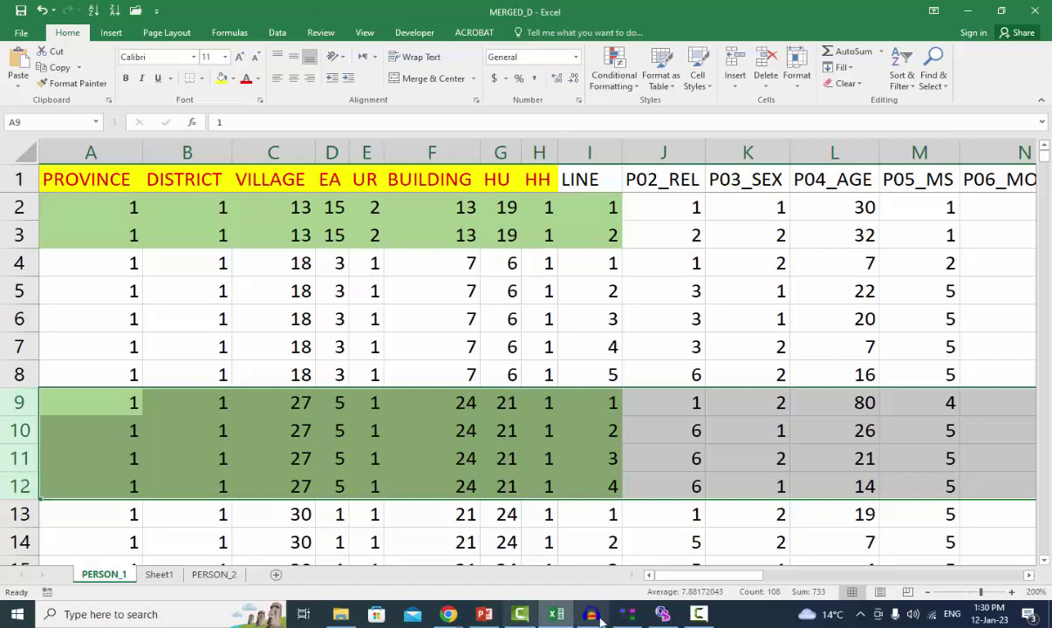
Switch back to CSPro Data Viewer and check the P02_REL and P03_SEX values across further cases, finishing at the first case
left_click(628, 616)
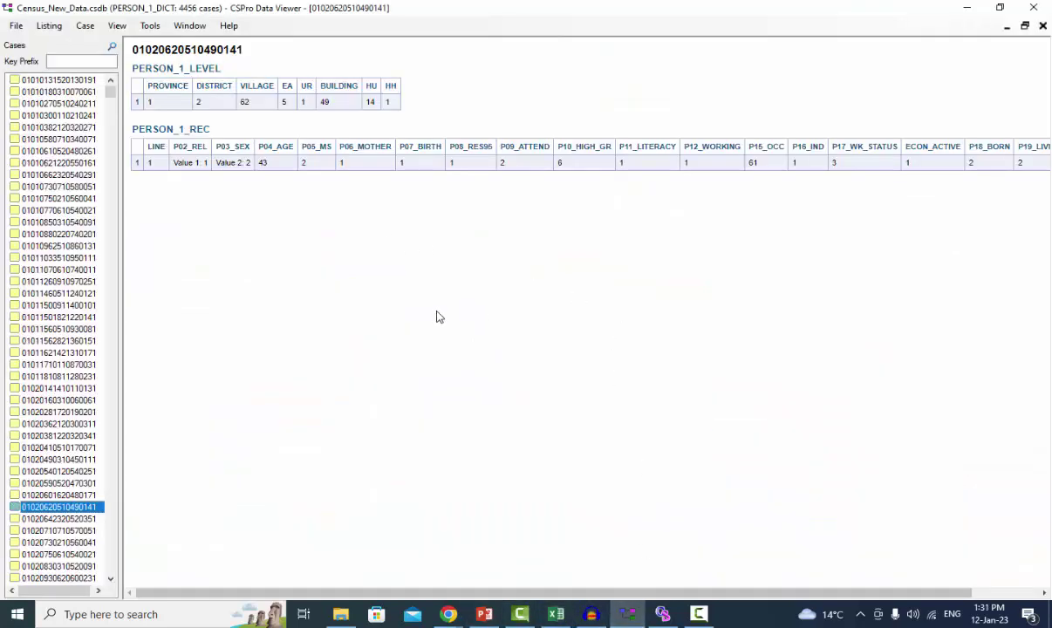
left_click(77, 520)
key("Down")
key("Down")
key("Down")
key("Down")
key("Down")
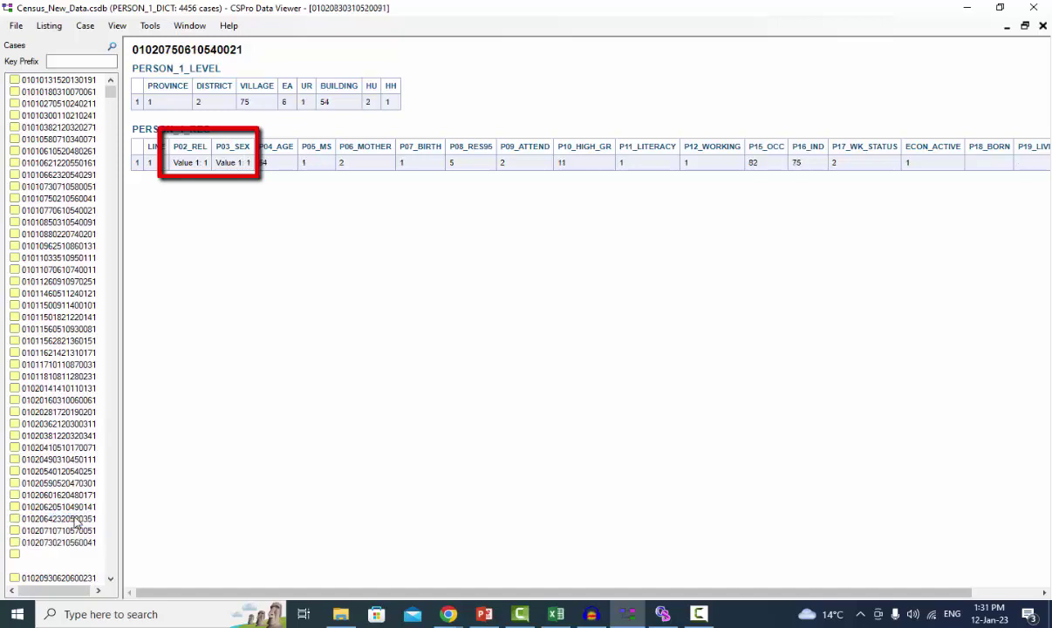
key("Down")
key("Down")
key("Down")
key("Down")
key("Down")
key("Down")
key("Down")
key("Down")
key("Down")
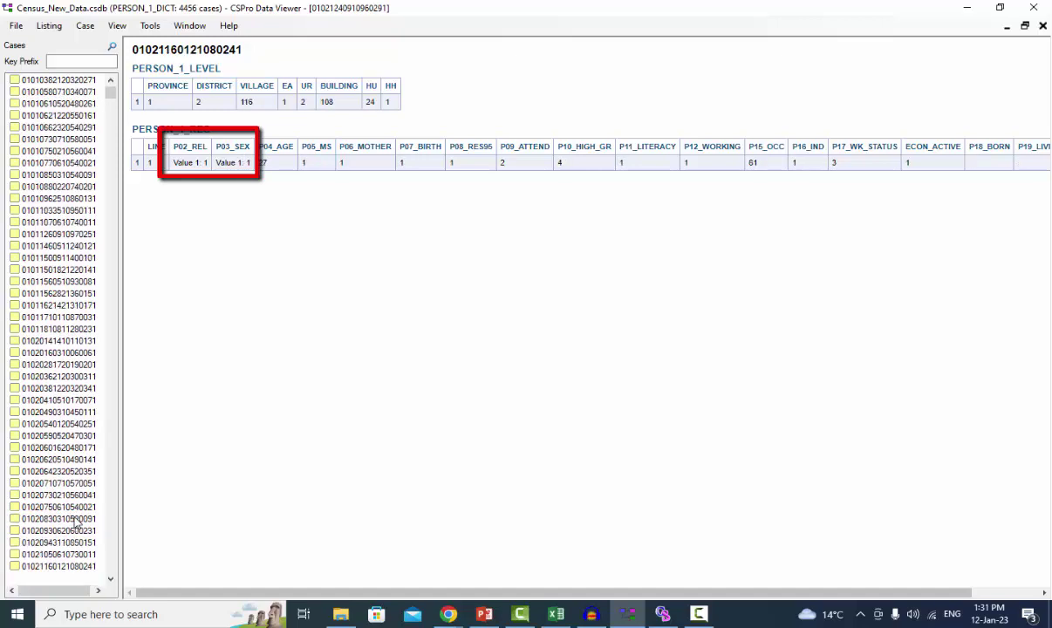
key("Down")
key("Down")
key("Down")
key("Down")
key("Down")
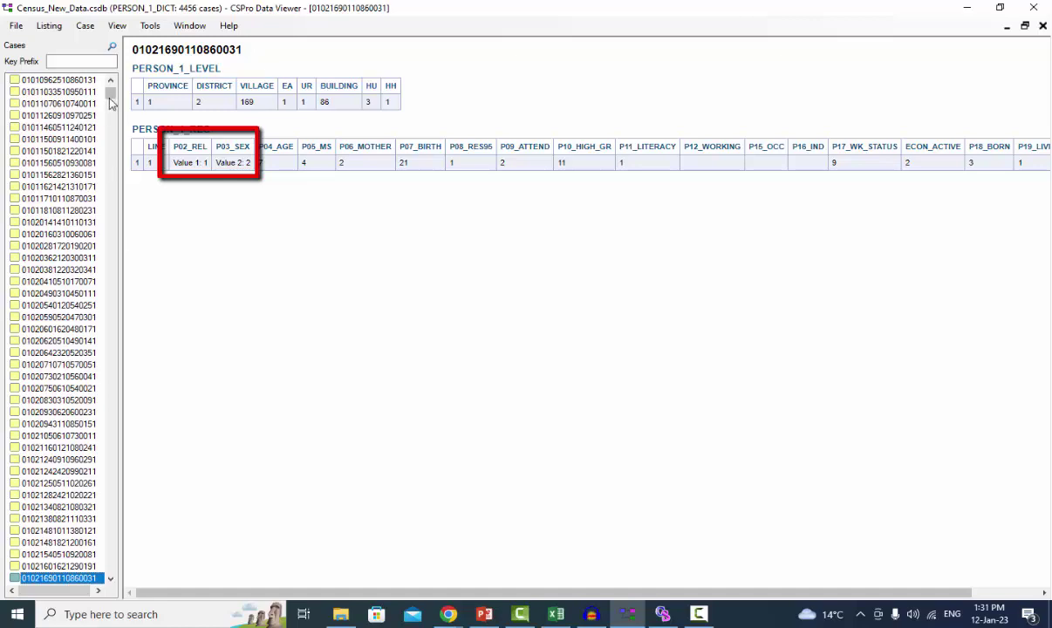
scroll(100, 94, "up", 5)
left_click(86, 83)
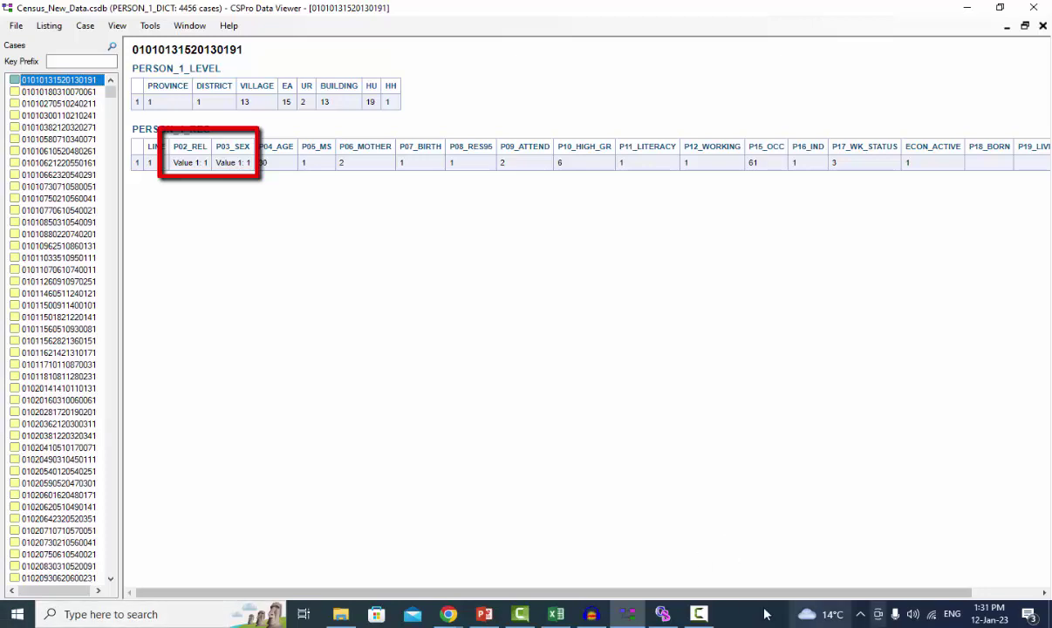
Switch to the Census dictionary in CSPro and set the Person 1 Record's maximum occurrences to 30
left_click(663, 615)
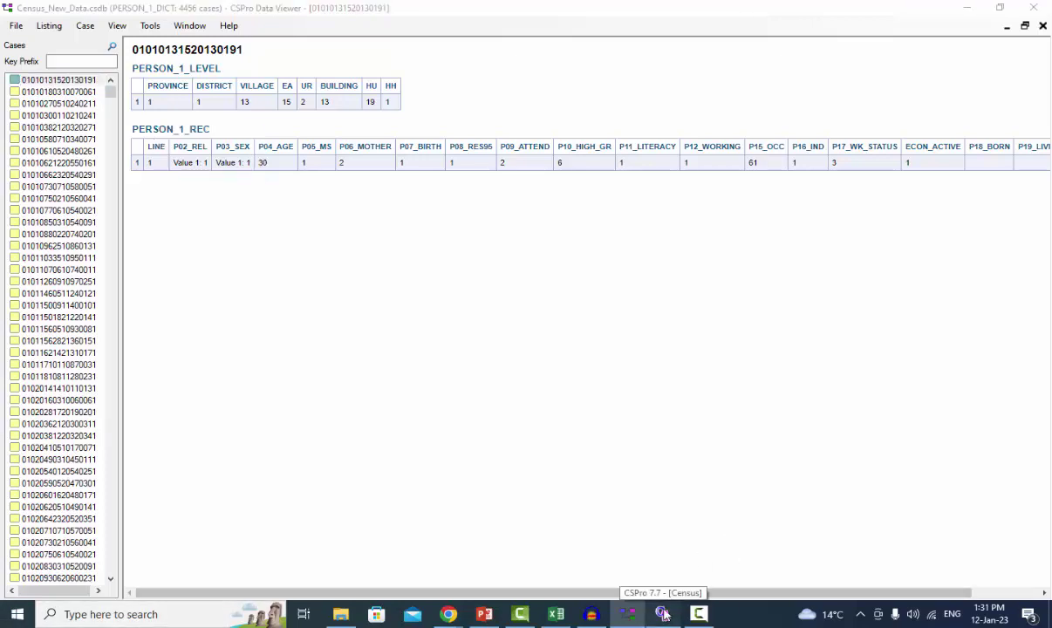
left_click(630, 578)
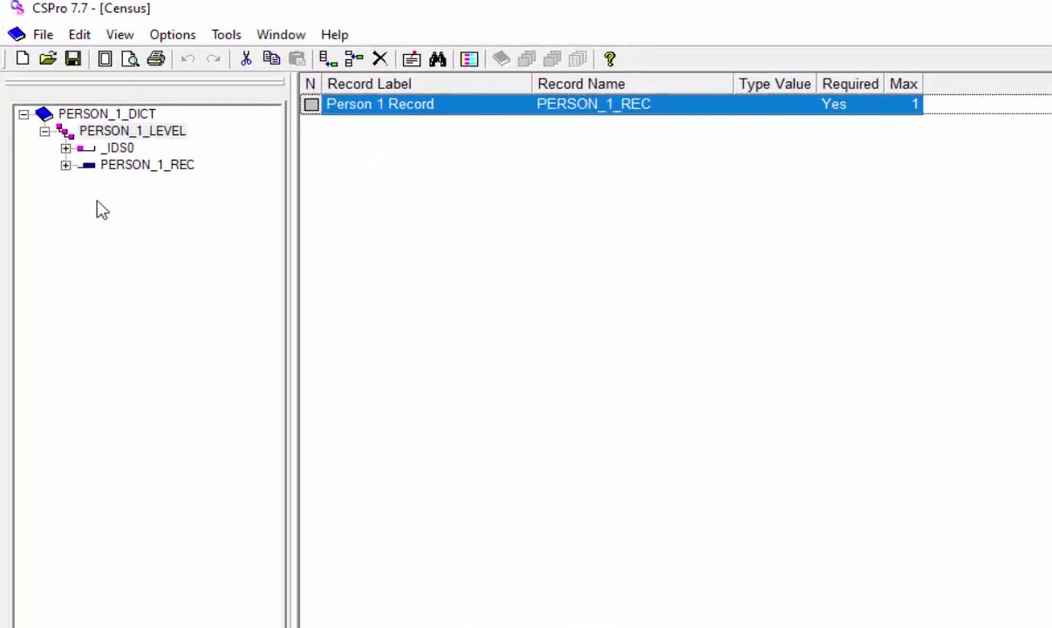
left_click(131, 116)
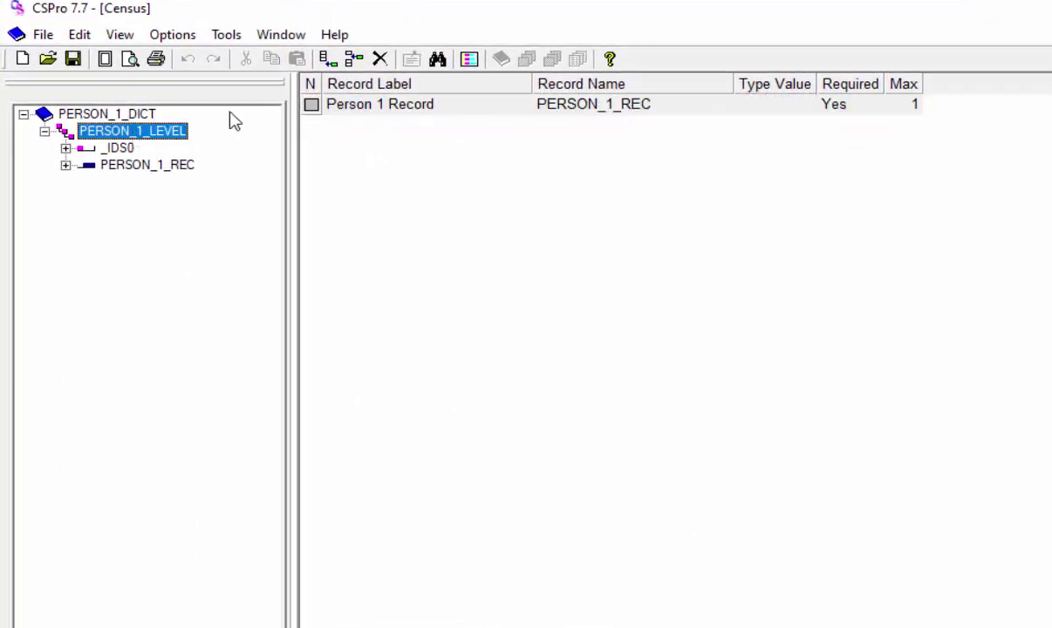
left_click(883, 111)
left_click(882, 112)
key("Tab")
key("Tab")
key("Tab")
key("Tab")
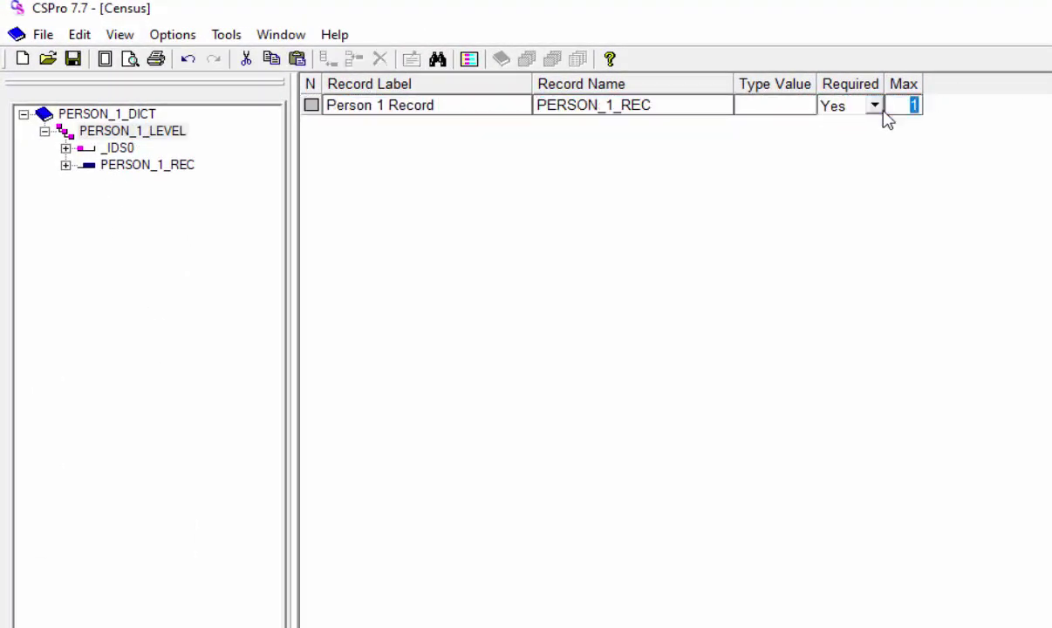
type("30")
key("Return")
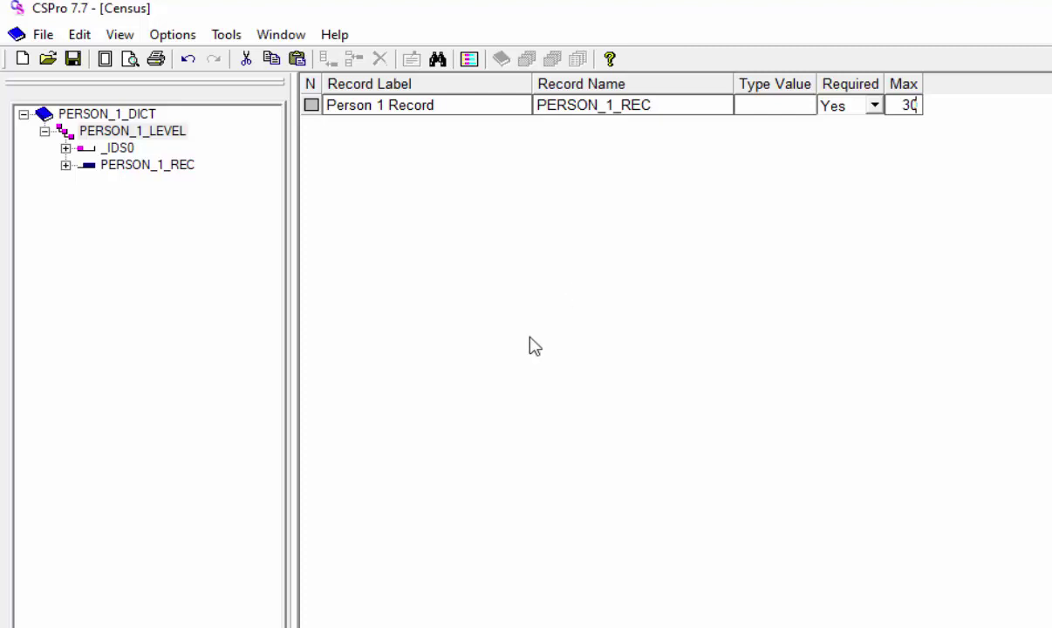
key("Return")
Check the value sets of P02_REL and P03_SEX in PERSON_1_REC and save the Census dictionary
left_click(67, 164)
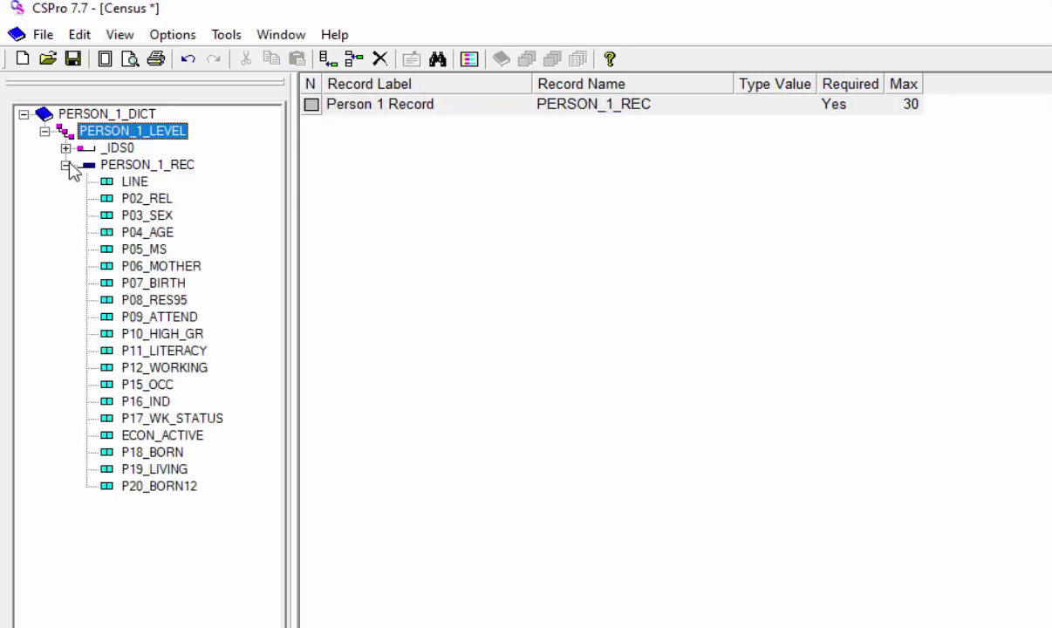
left_click(155, 199)
left_click(148, 216)
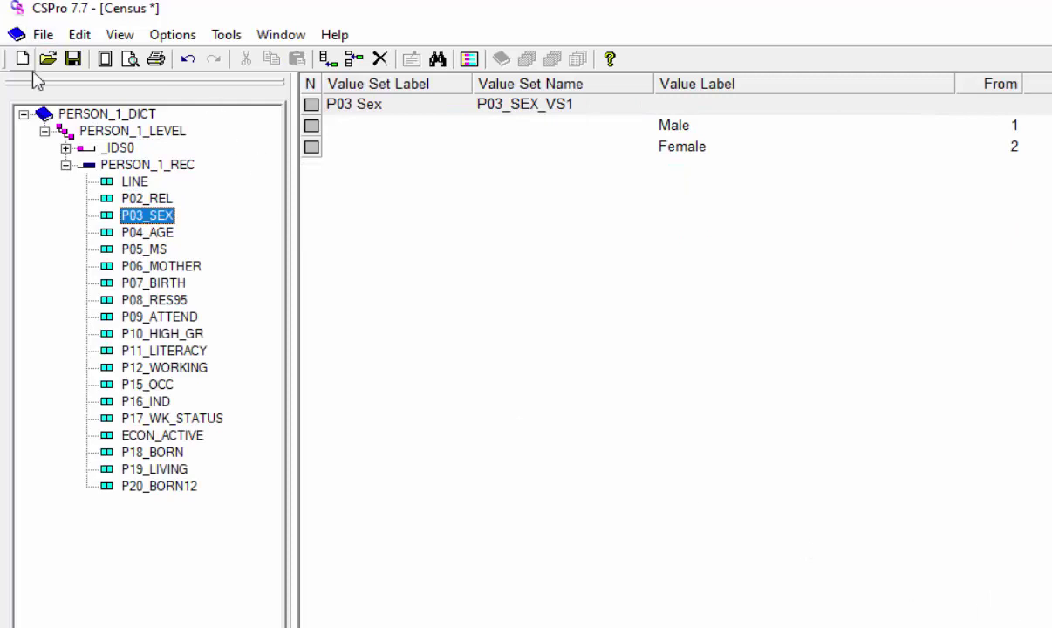
left_click(73, 59)
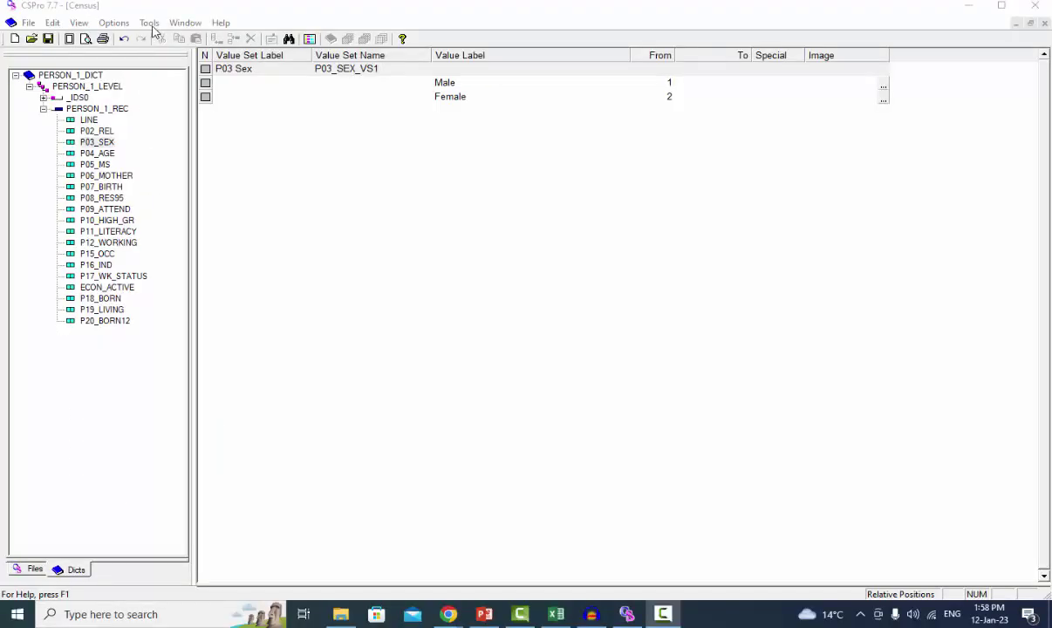
Set up an Excel to CSPro conversion using MERGED_D.xlsx, the Census dictionary and the existing Census_New_Data.csdb as the overwritten output file
left_click(150, 25)
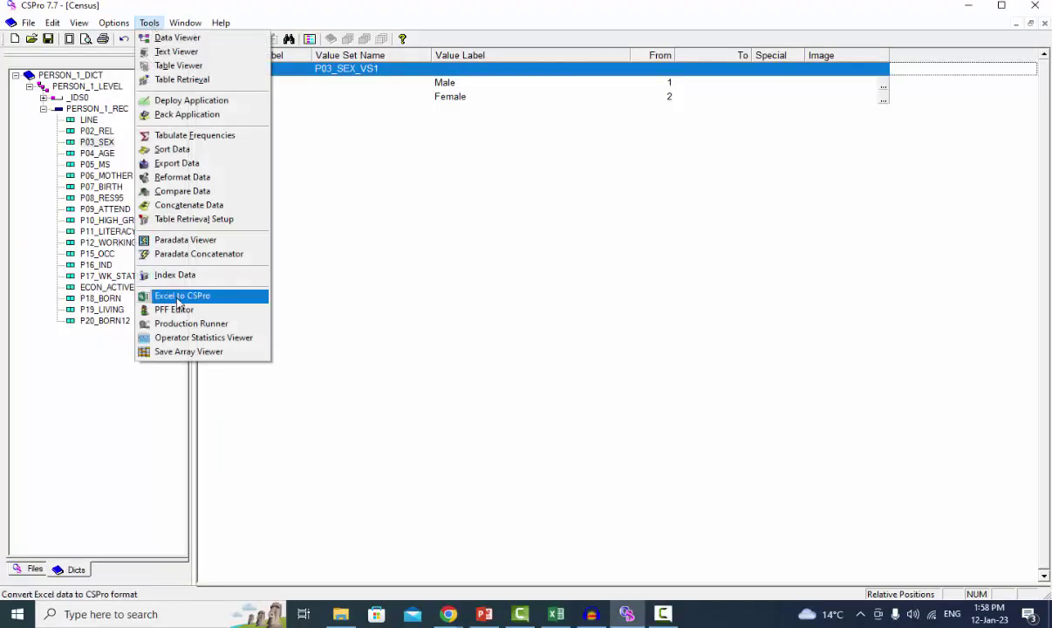
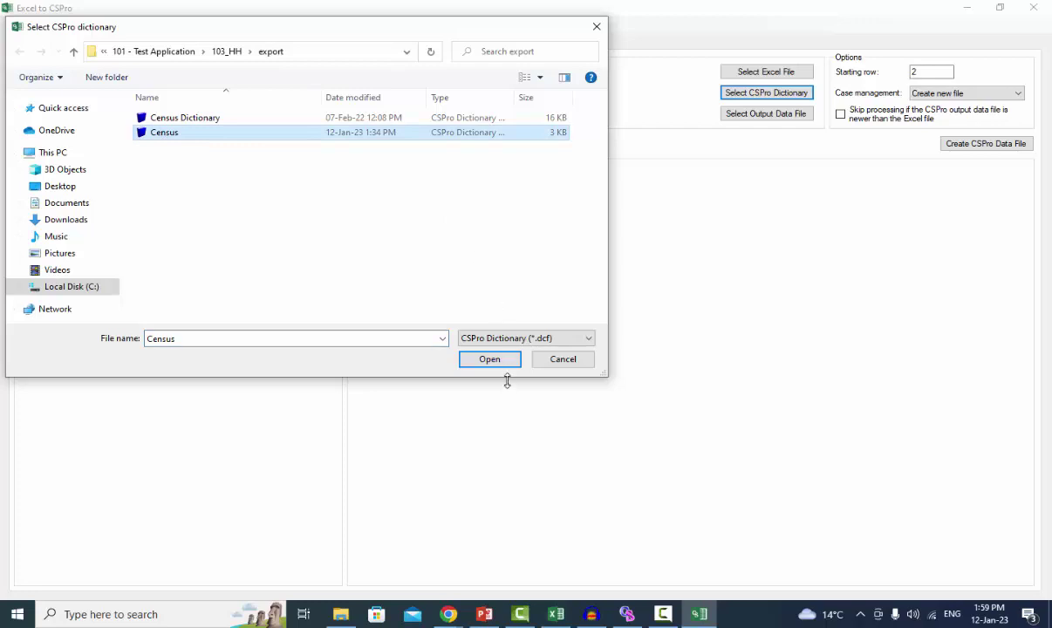
left_click(489, 359)
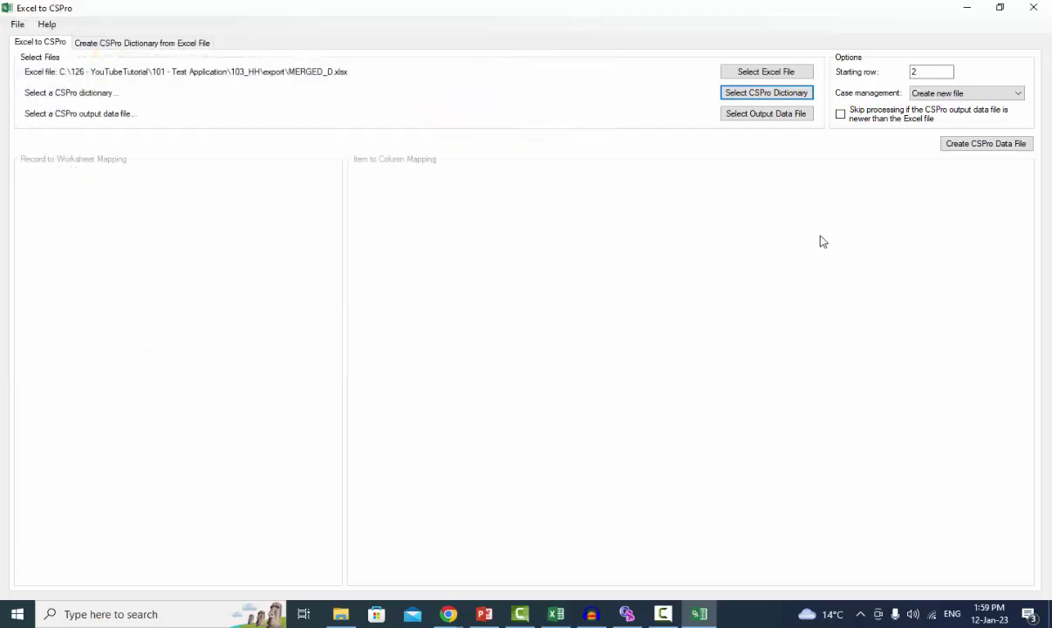
left_click(778, 115)
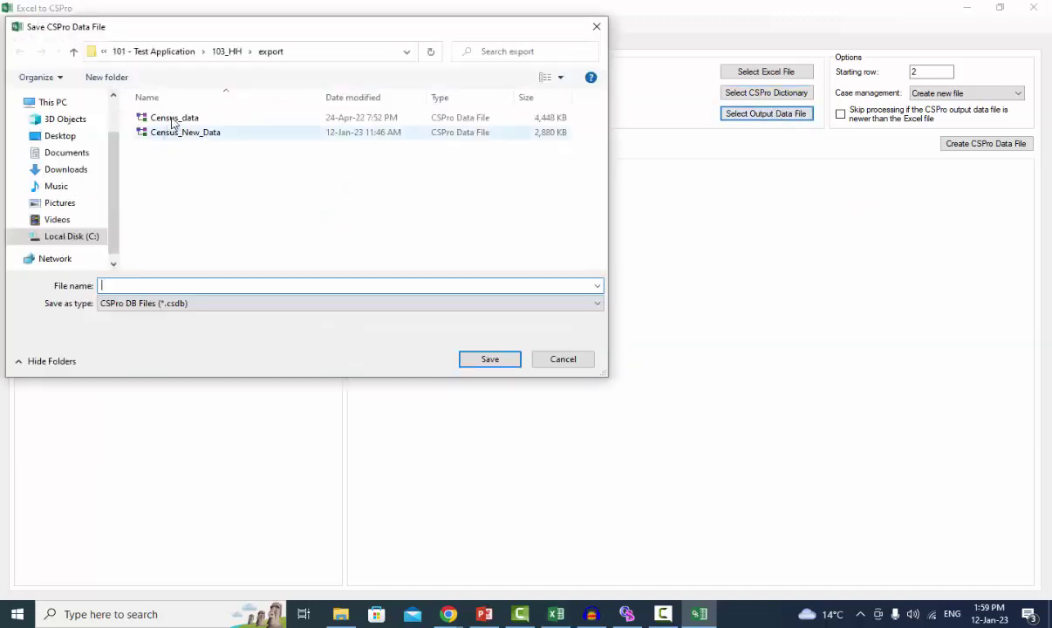
left_click(182, 134)
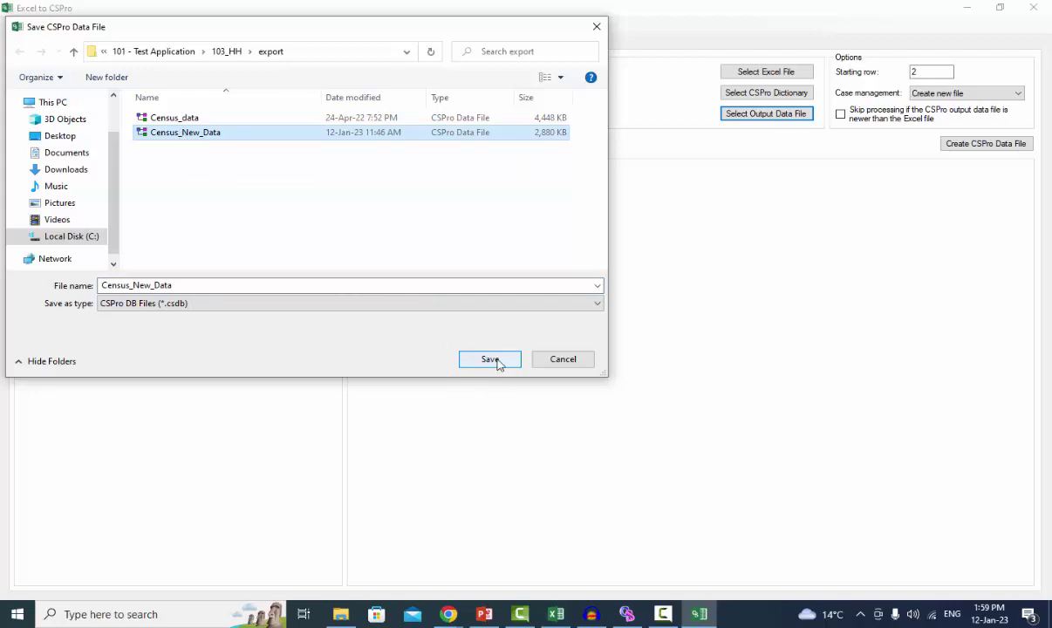
left_click(494, 360)
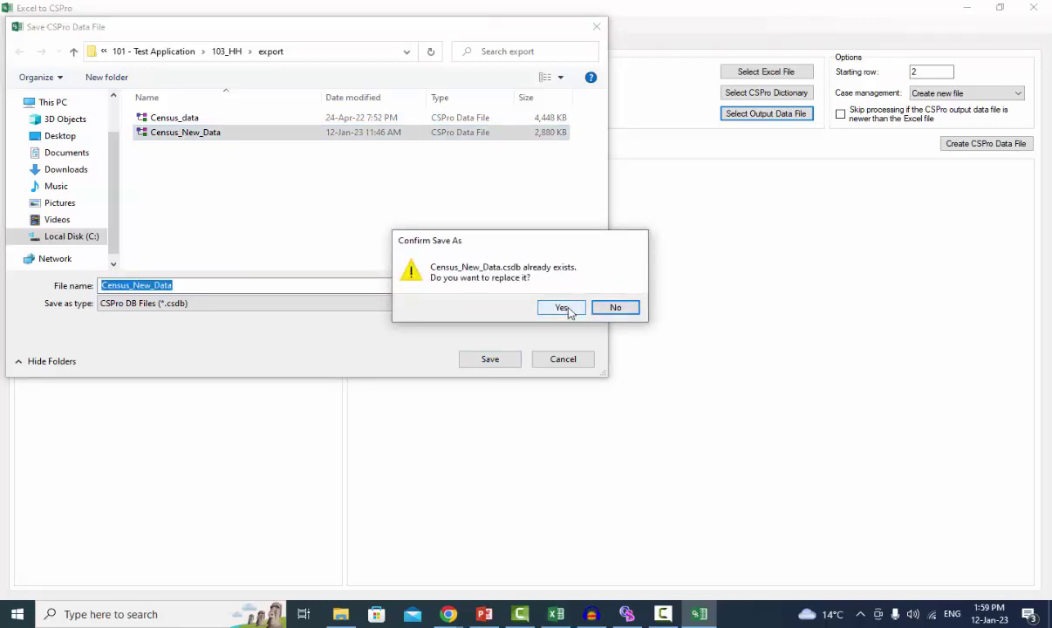
left_click(562, 308)
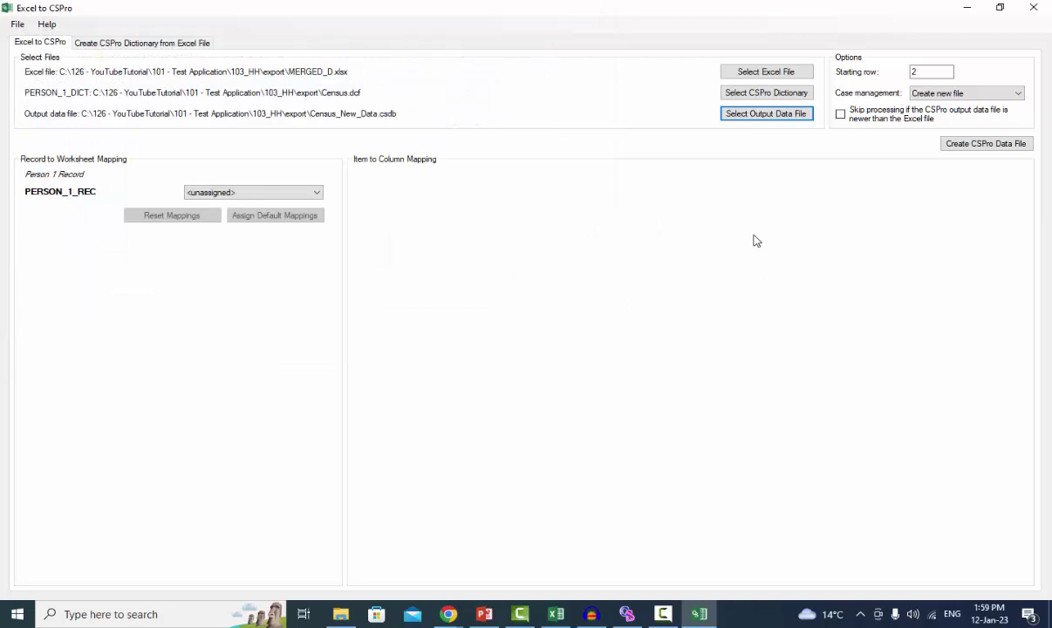
Map PERSON_1_REC to the PERSON_1 worksheet with the default column mappings and create the CSPro data file
left_click(318, 193)
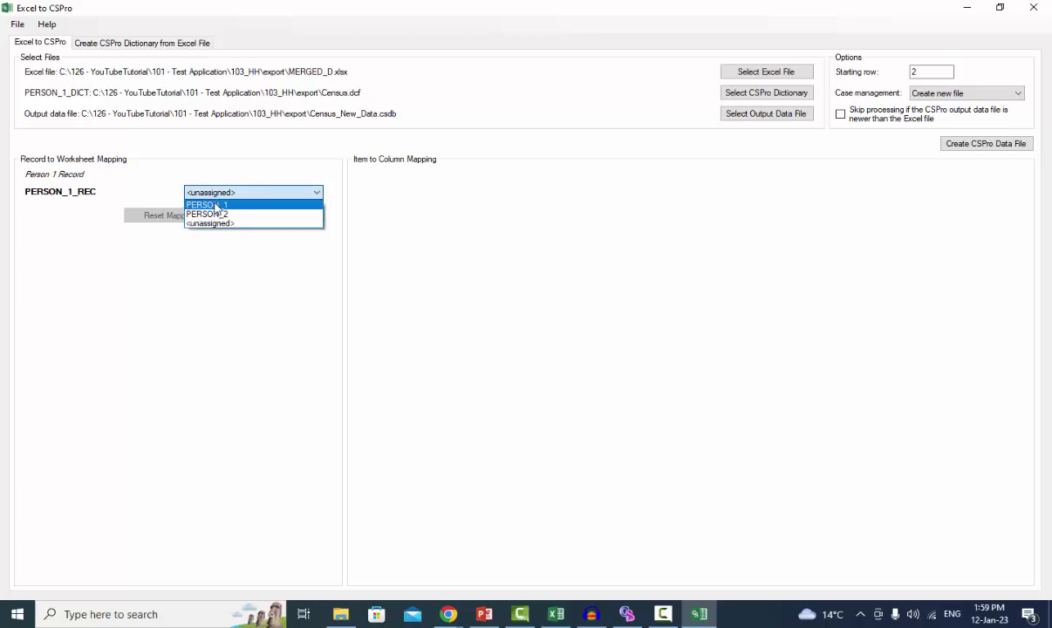
left_click(221, 205)
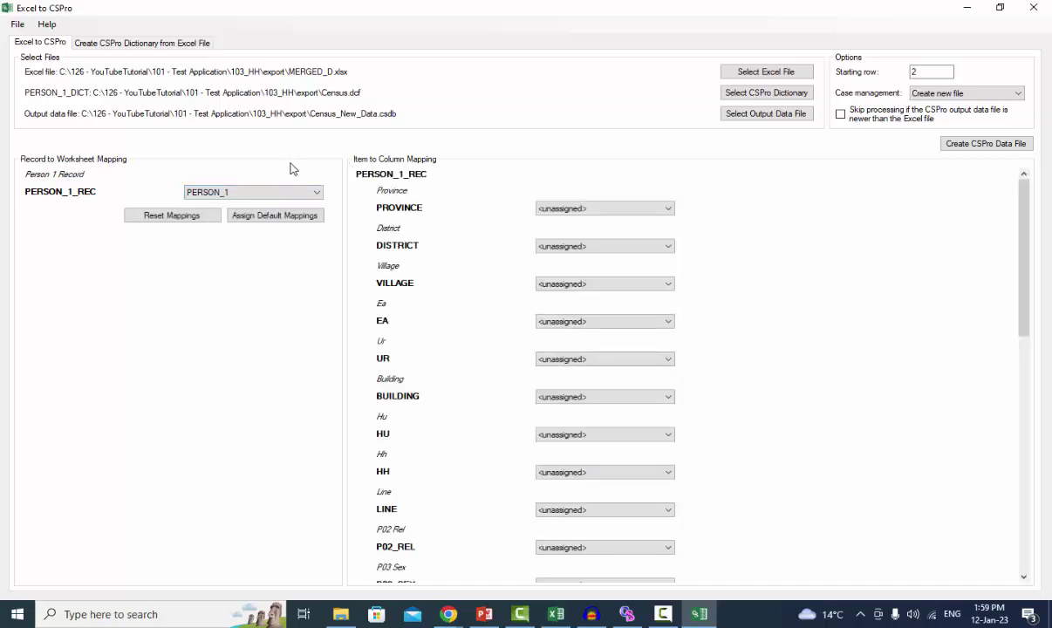
left_click(277, 223)
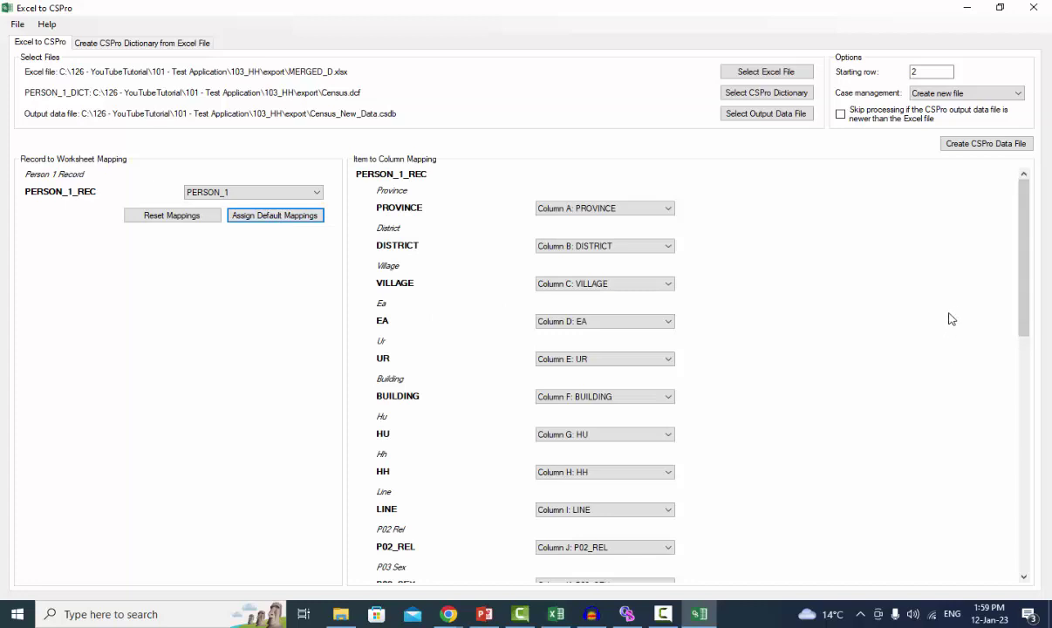
left_click(989, 145)
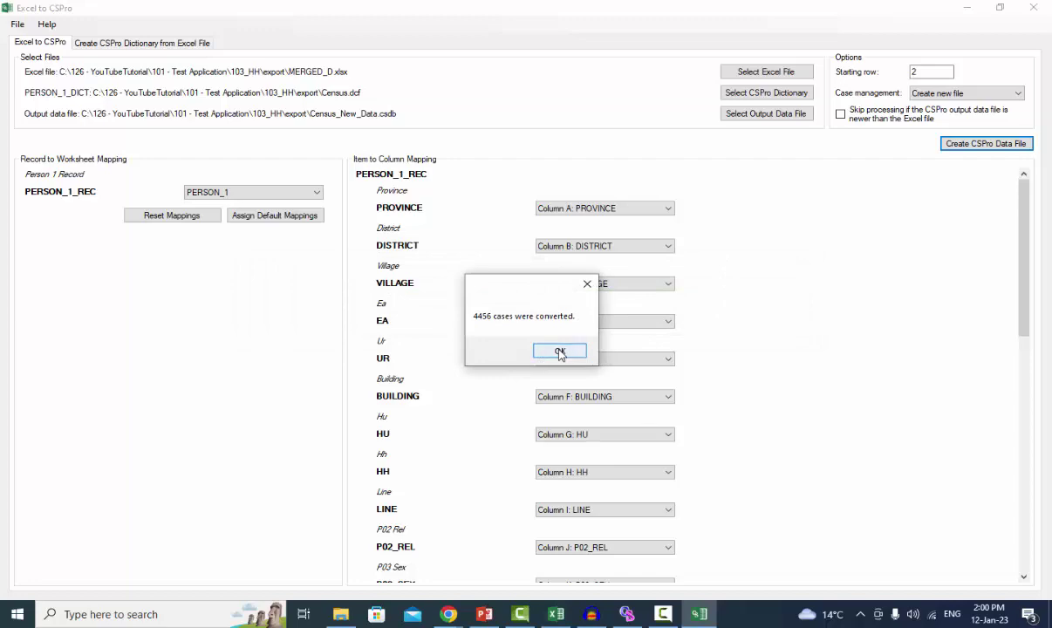
left_click(560, 354)
Switch to the export folder in File Explorer and open Census_New_Data in CSPro Data Viewer
left_click_drag(528, 82, 477, 72)
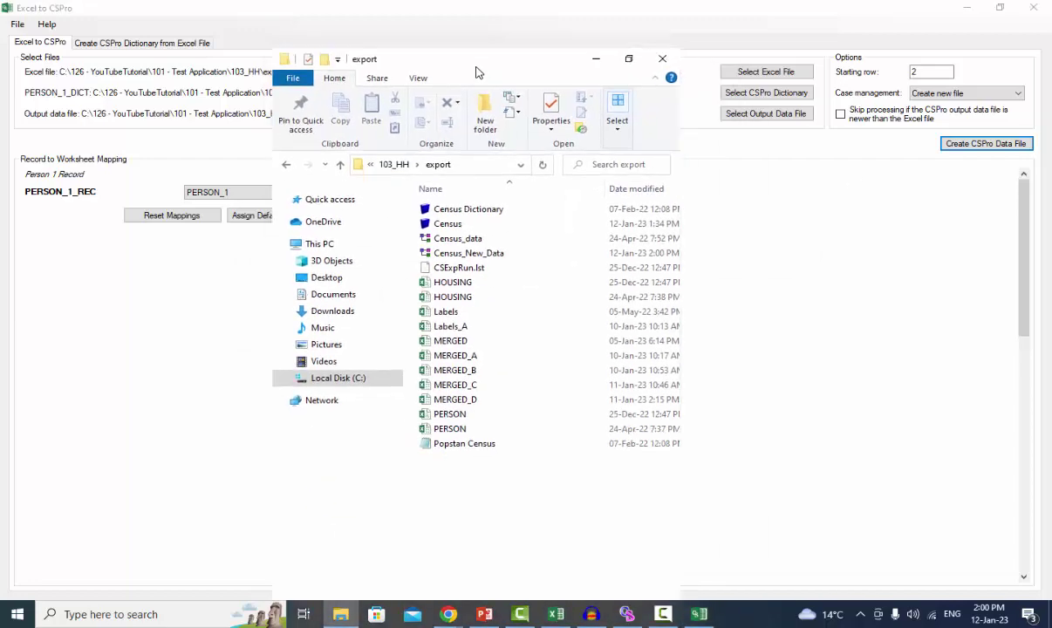
double_click(478, 72)
left_click(214, 201)
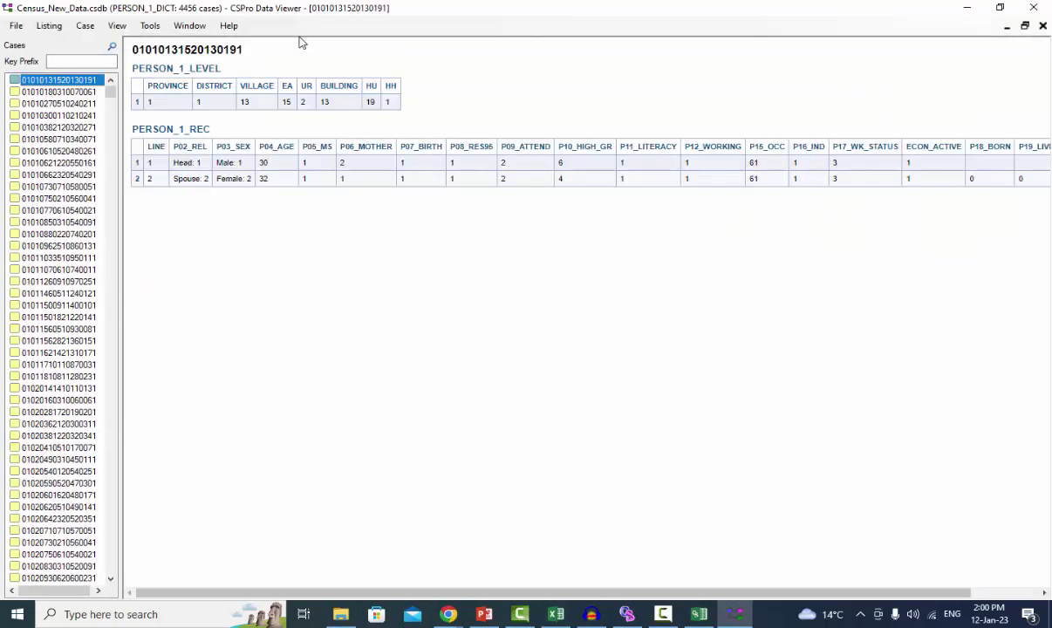
Step through the converted cases from the first one, checking the person records and the P02_REL and P03_SEX labels
key("Down")
key("Down")
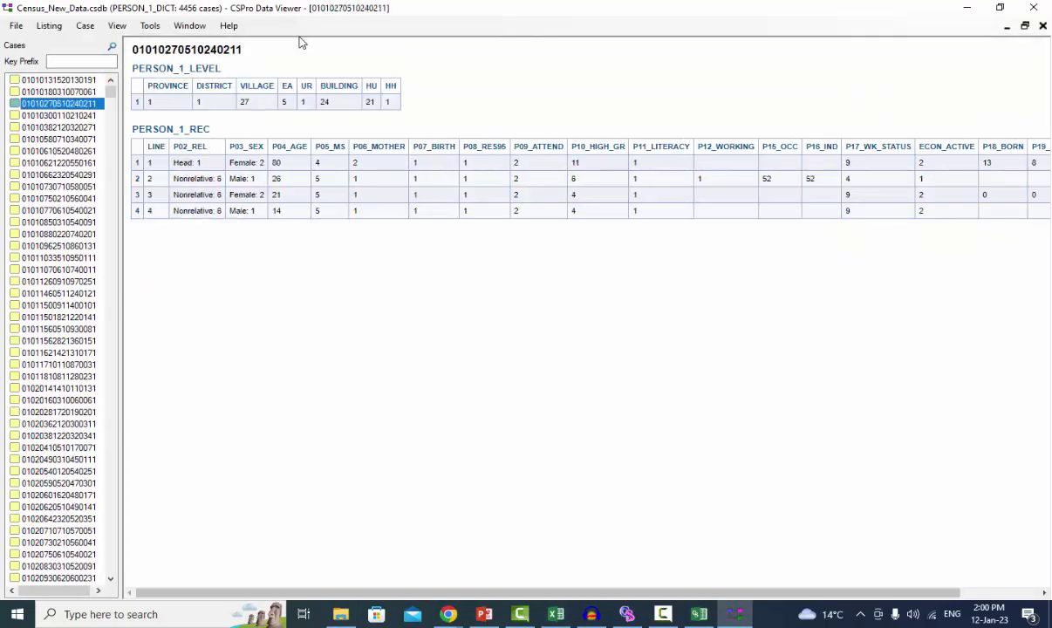
key("Down")
key("Down")
key("Down")
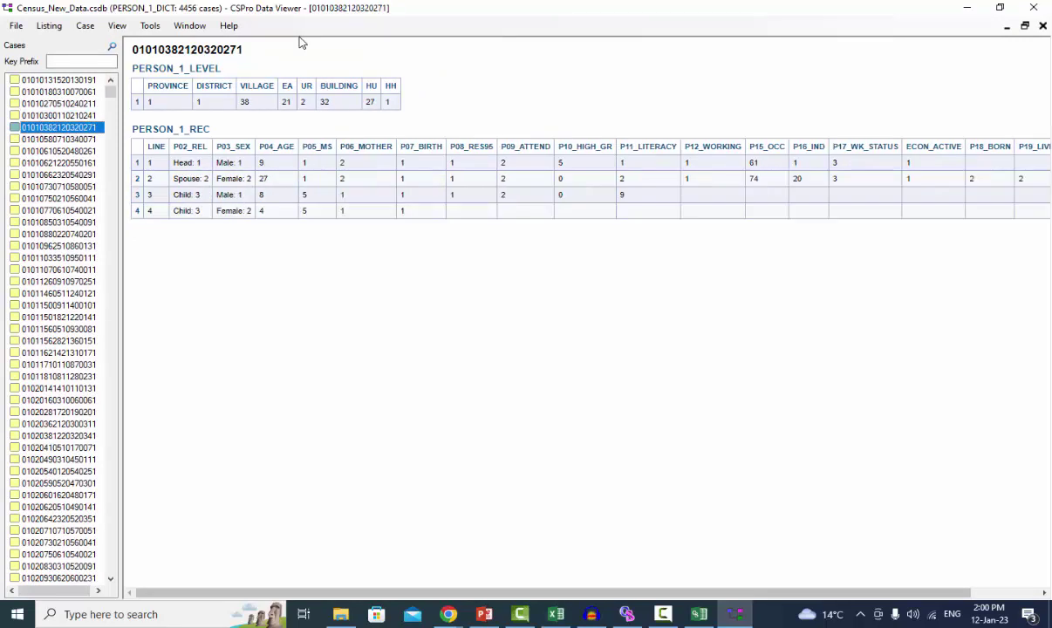
key("Down")
key("Down")
key("Down")
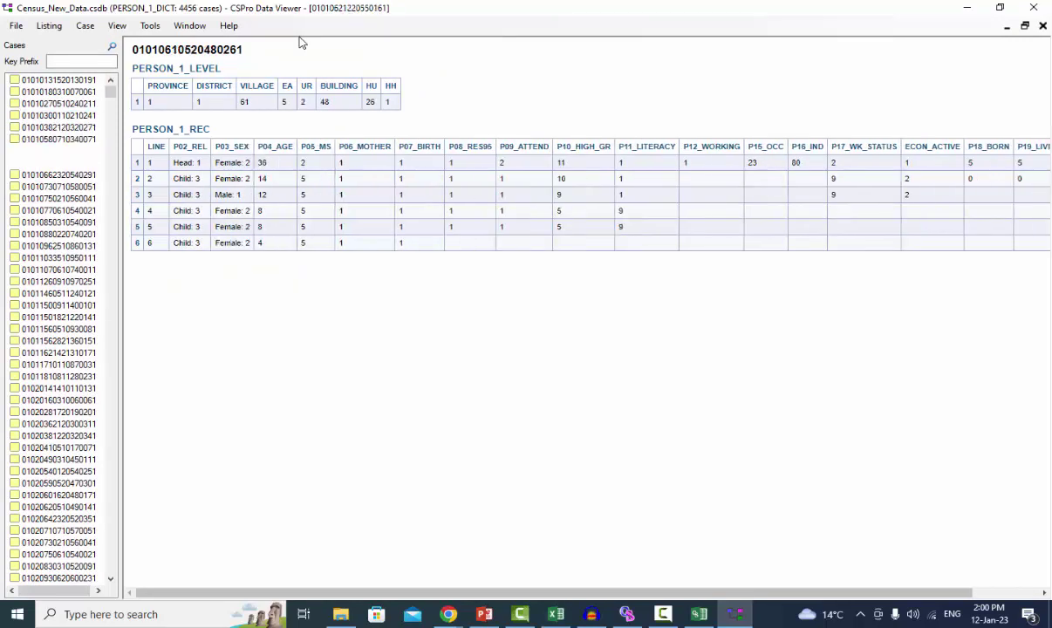
key("Down")
key("Down")
key("Down")
key("Down")
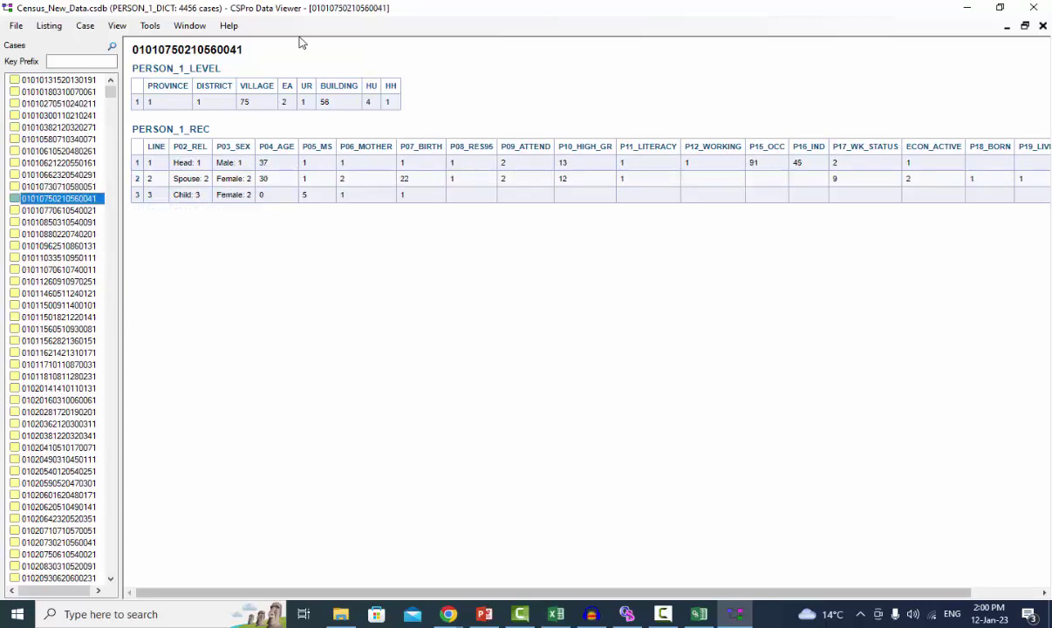
key("Down")
key("Down")
key("Down")
key("Down")
key("Down")
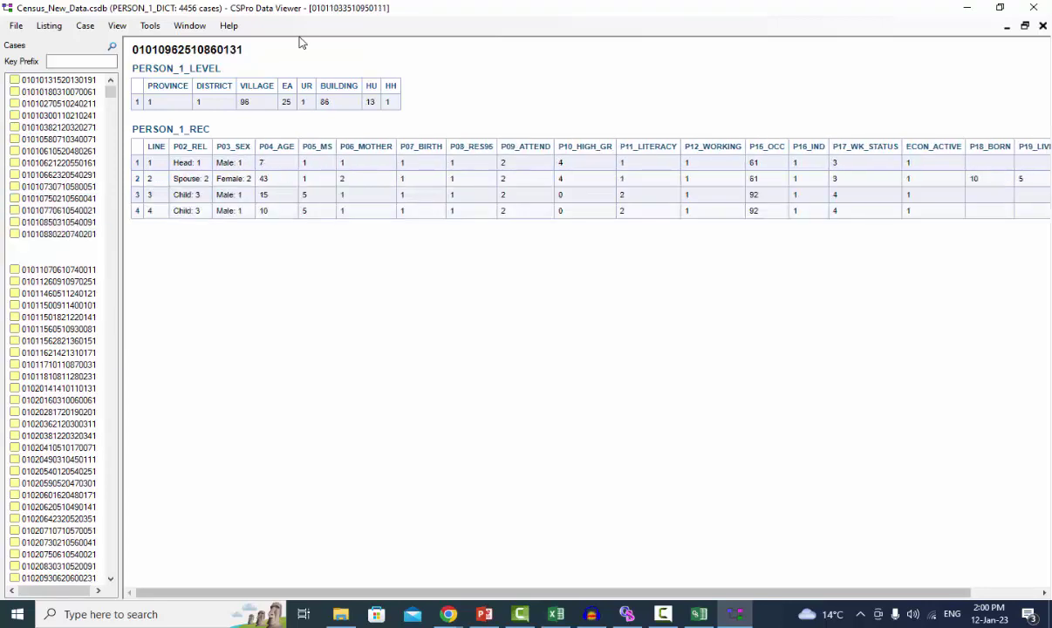
key("Down")
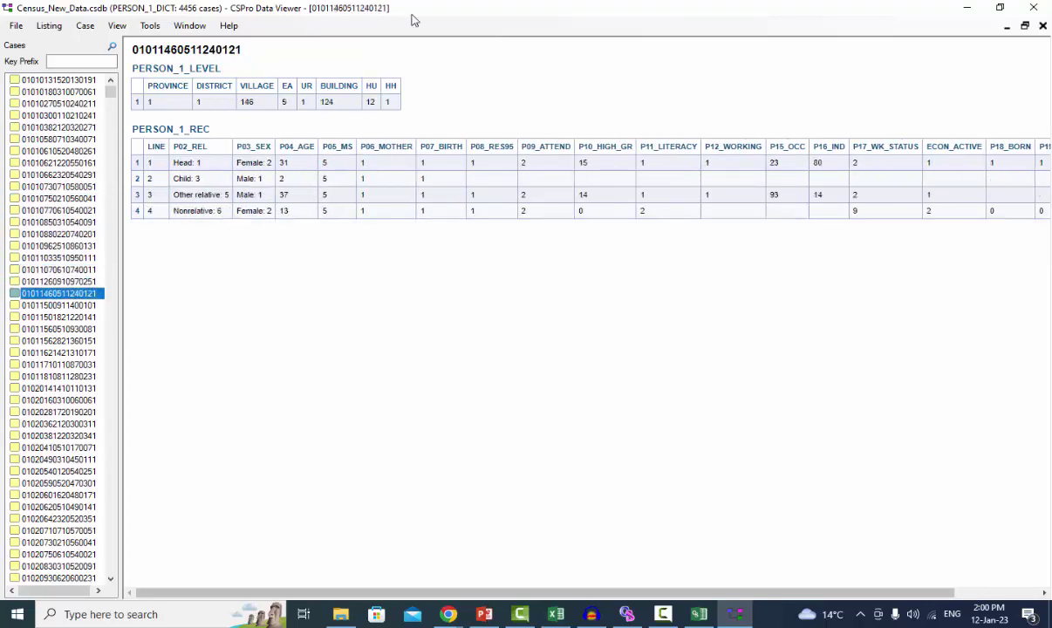